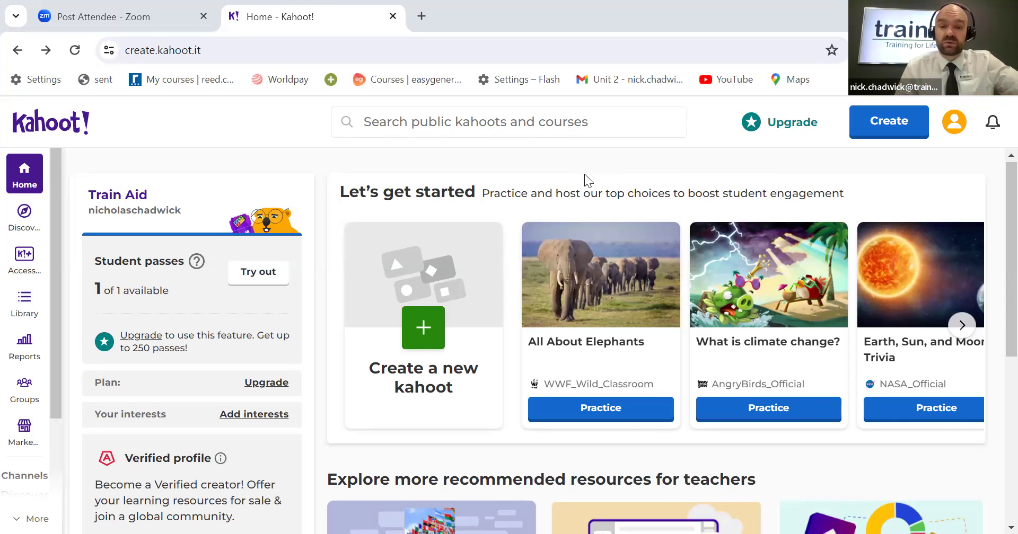
# Step: Look over the home page's navigation options, featured kahoots and recommended resources for teachers
pyautogui.scroll(-2, 584, 173)
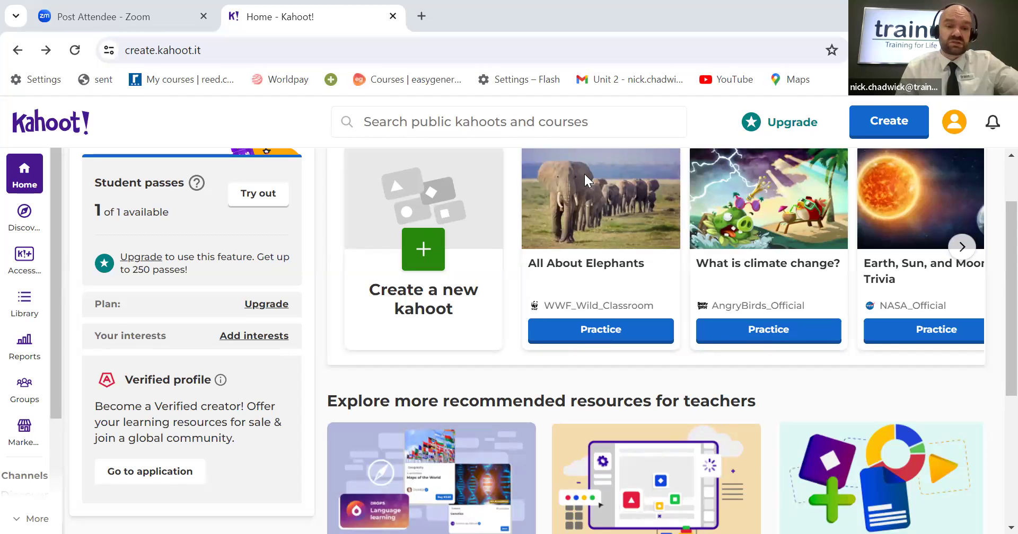
pyautogui.scroll(2, 583, 173)
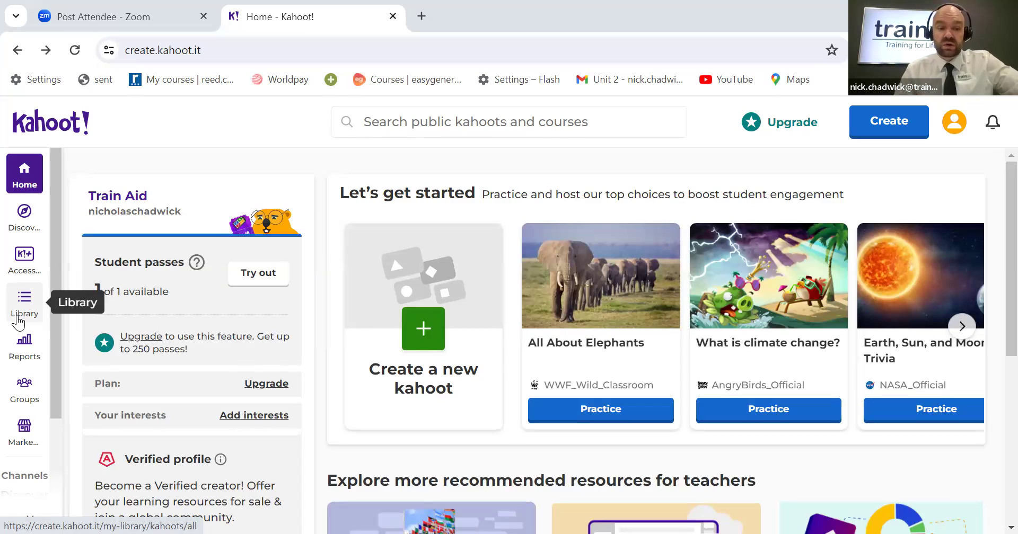
pyautogui.scroll(-2, 18, 322)
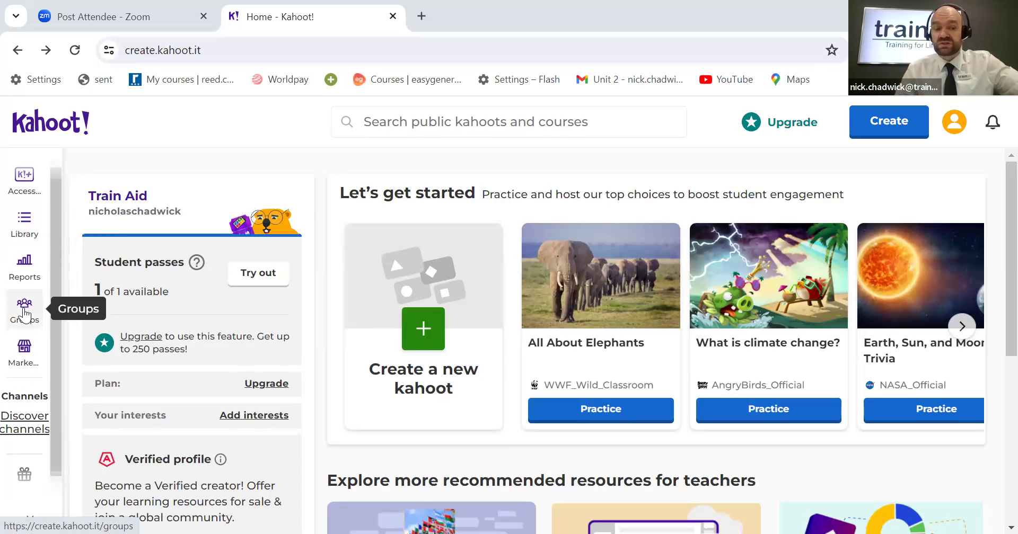
pyautogui.scroll(-1, 24, 310)
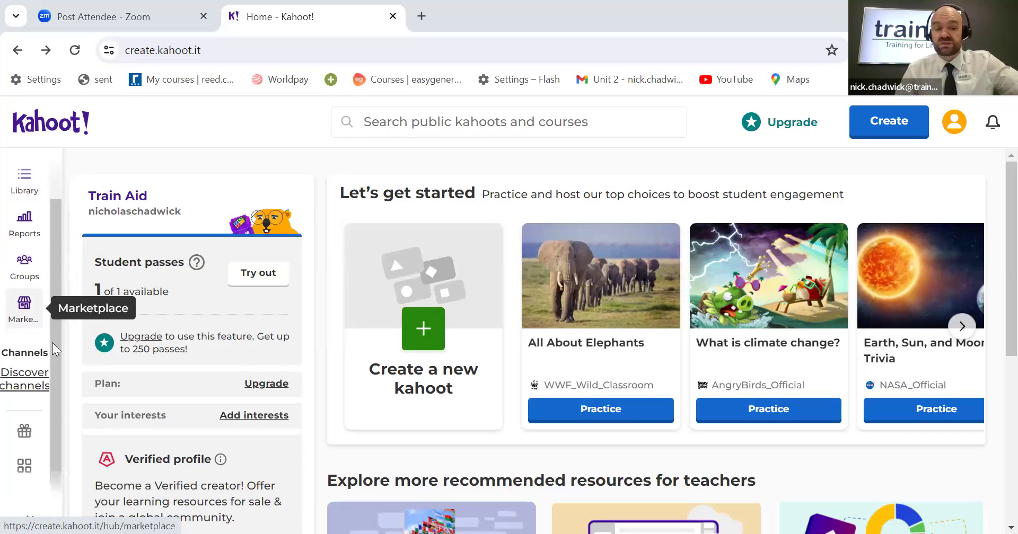
pyautogui.scroll(-3, 146, 346)
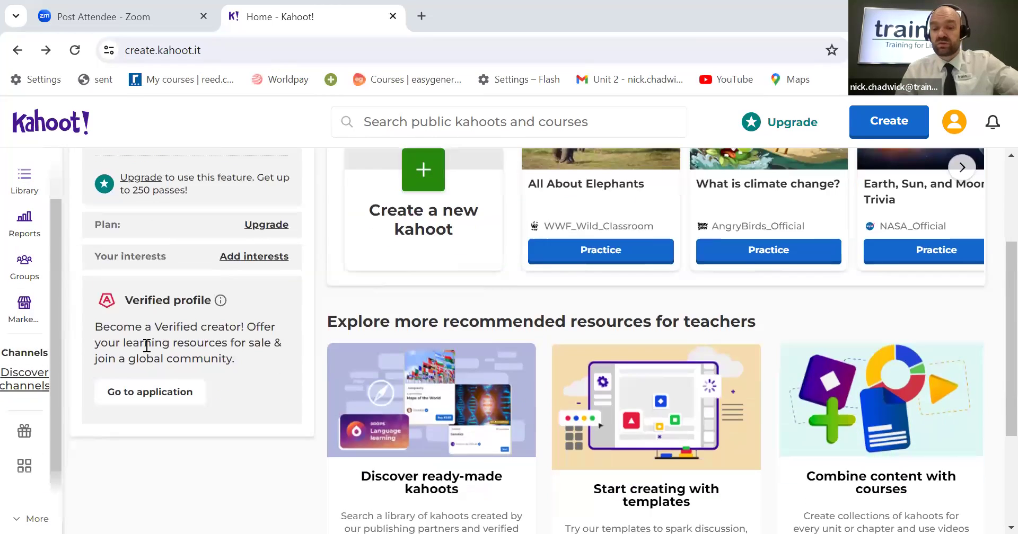
pyautogui.scroll(-2, 269, 324)
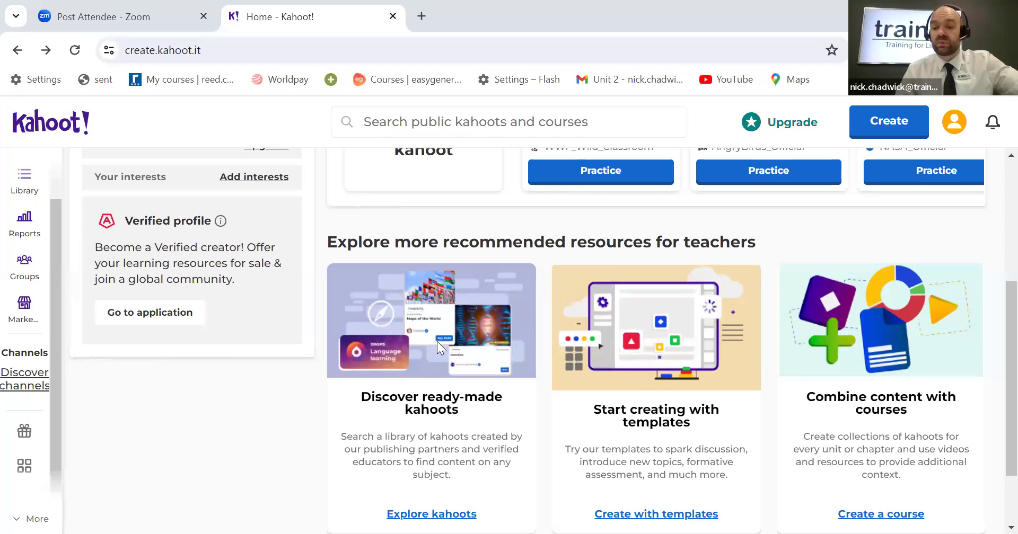
pyautogui.scroll(-1, 436, 341)
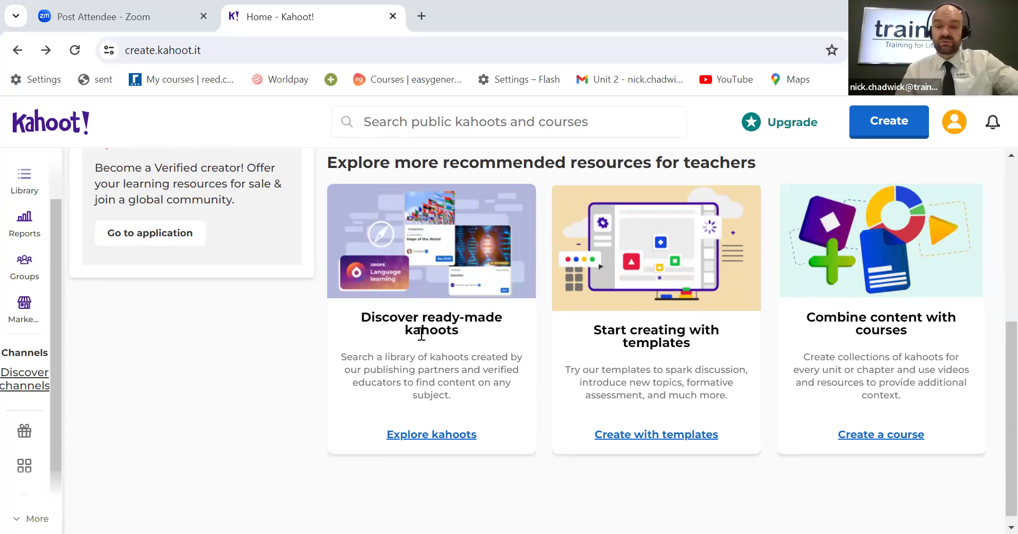
pyautogui.scroll(5, 608, 341)
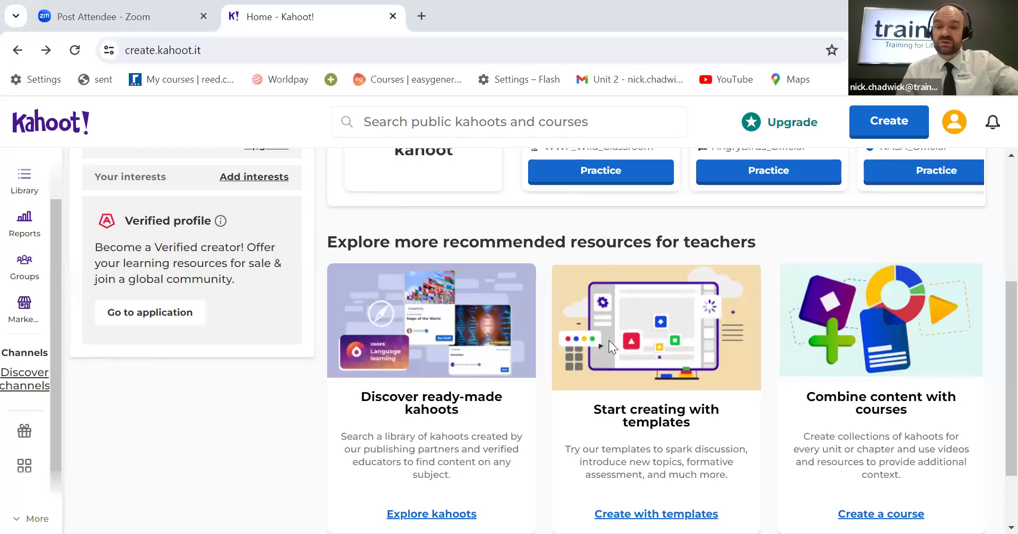
pyautogui.scroll(2, 610, 343)
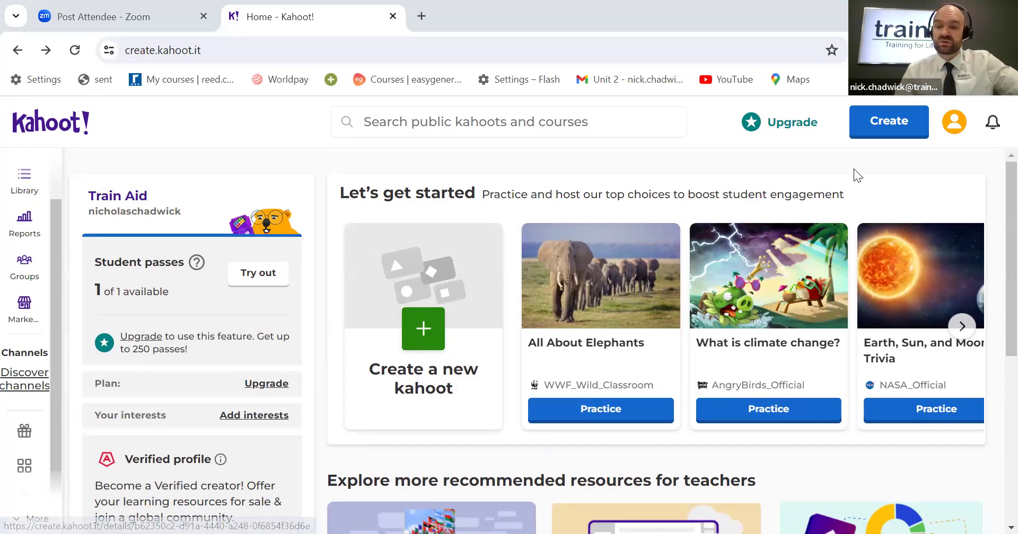
# Step: Create a new kahoot from a blank canvas and browse the available free and professional themes
pyautogui.click(884, 135)
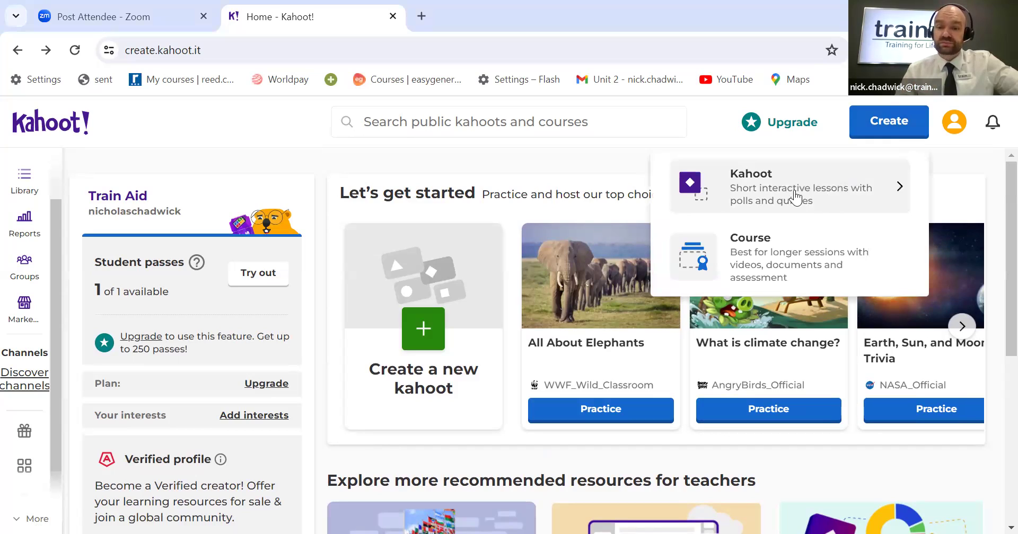
pyautogui.click(764, 186)
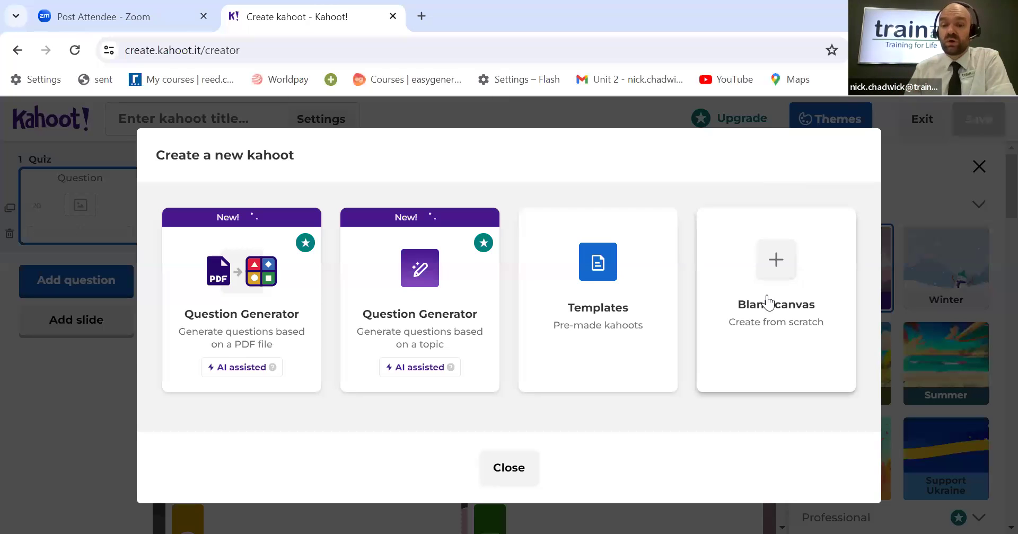
pyautogui.click(777, 263)
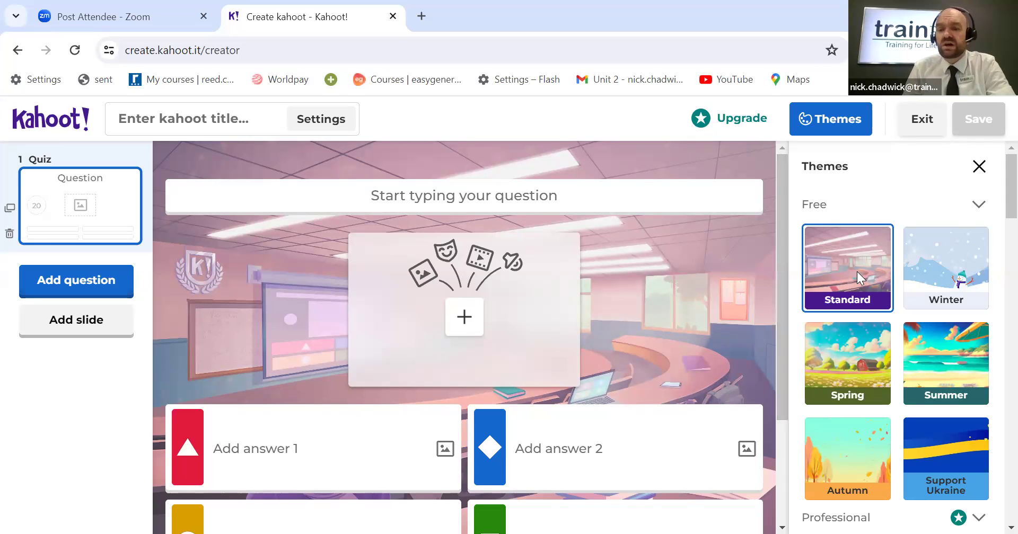
pyautogui.scroll(-1, 883, 383)
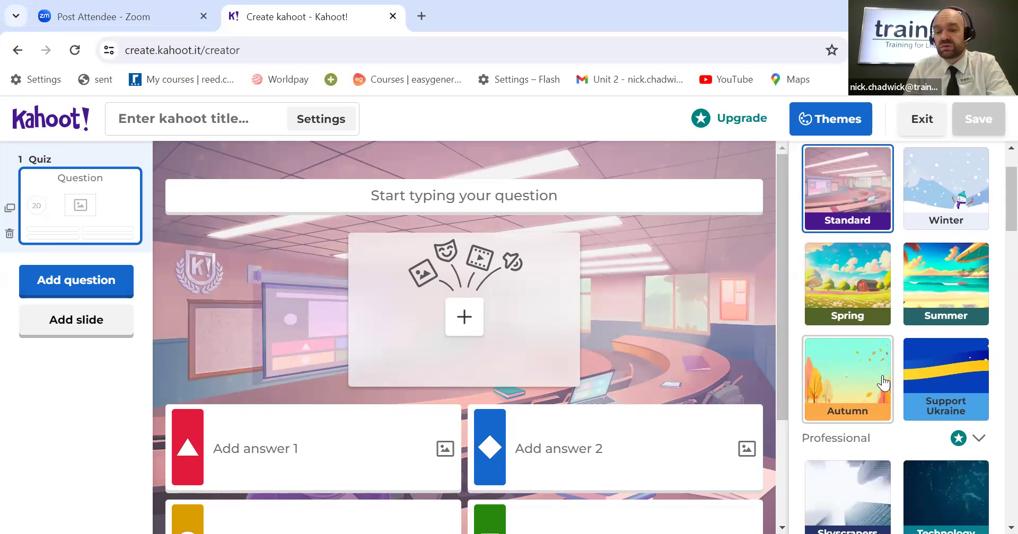
pyautogui.scroll(1, 885, 375)
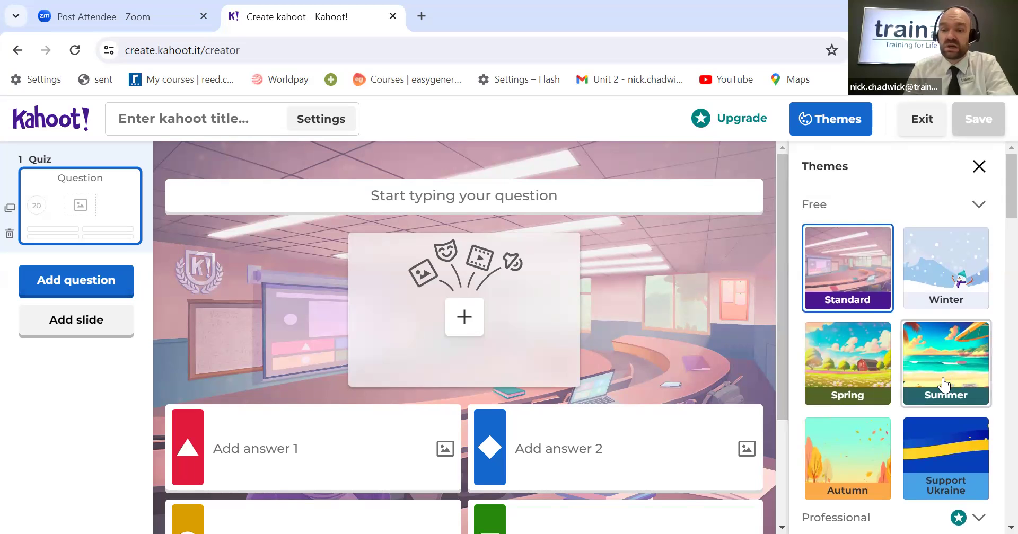
pyautogui.scroll(-3, 942, 384)
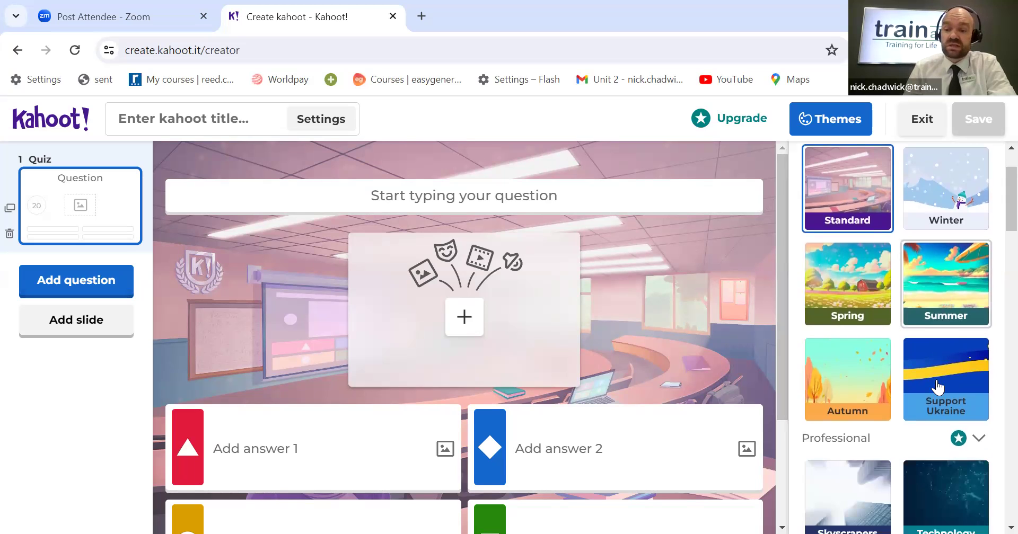
pyautogui.scroll(3, 940, 380)
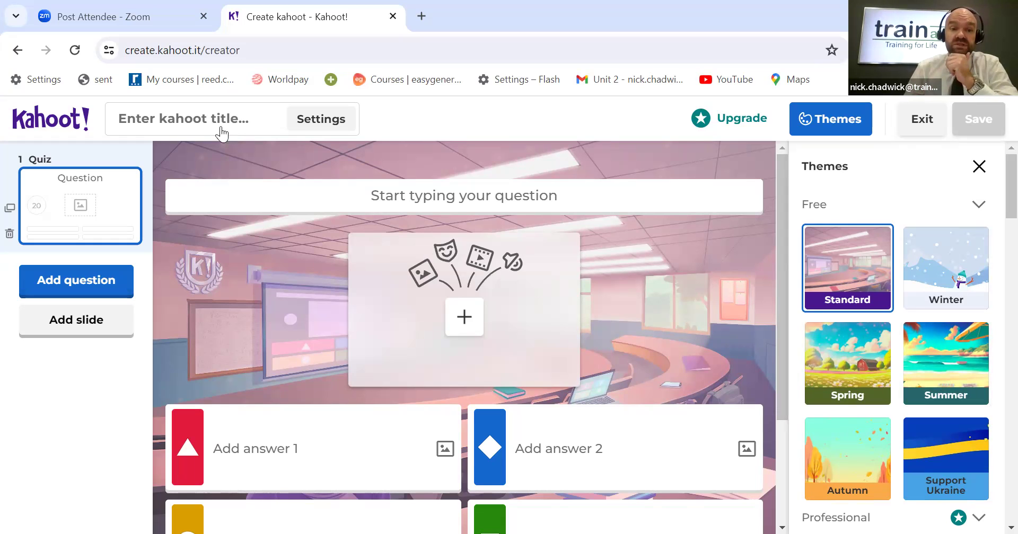
# Step: Give the kahoot the title "Geography" in its summary settings
pyautogui.click(295, 120)
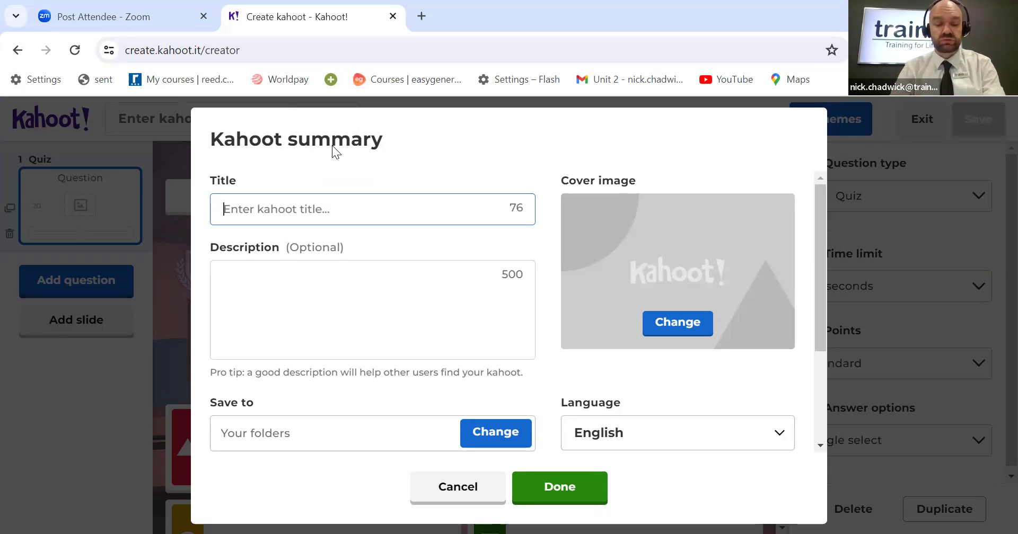
pyautogui.write('Geography')
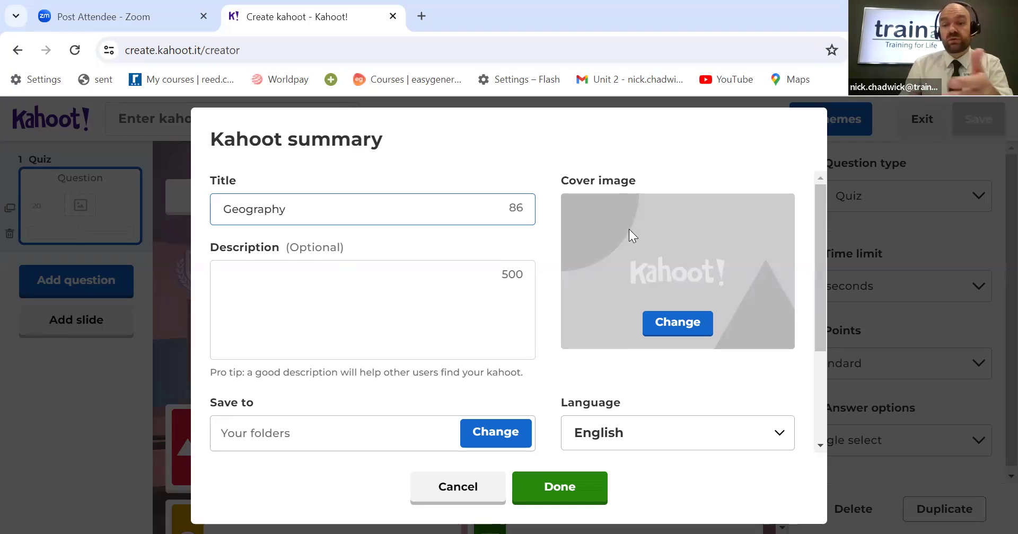
pyautogui.click(556, 496)
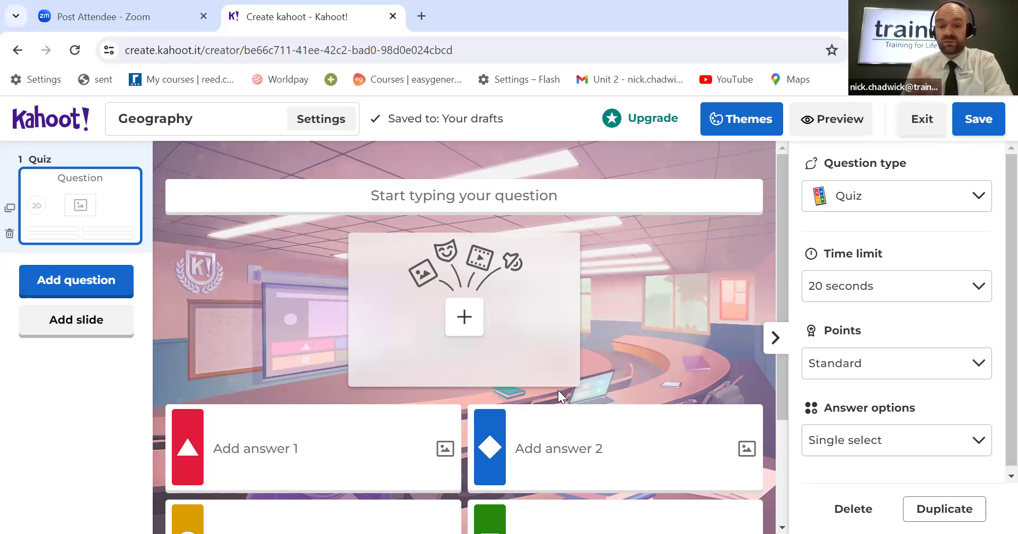
# Step: Enter "What is the worlds longest river?" as the text of the first quiz question
pyautogui.click(592, 196)
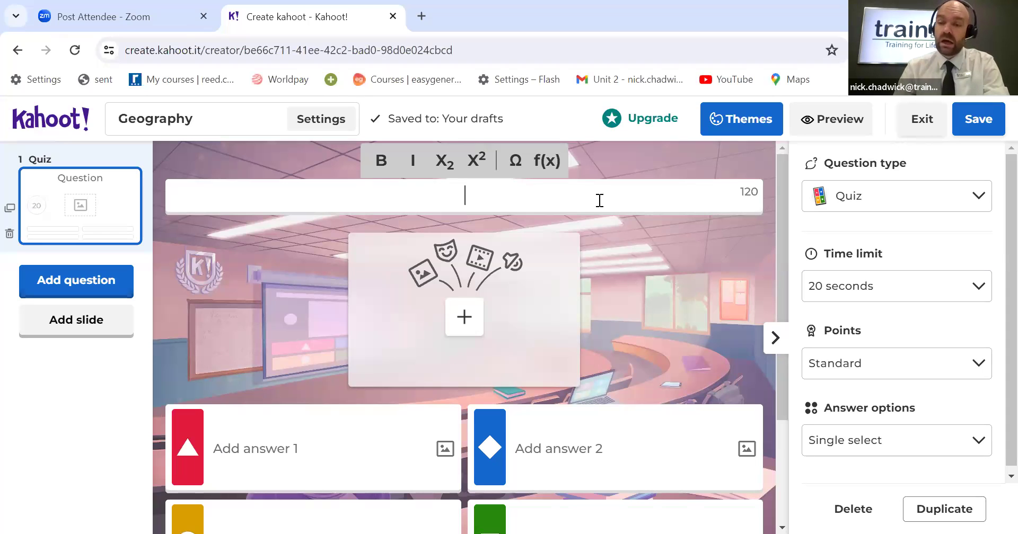
pyautogui.write('W')
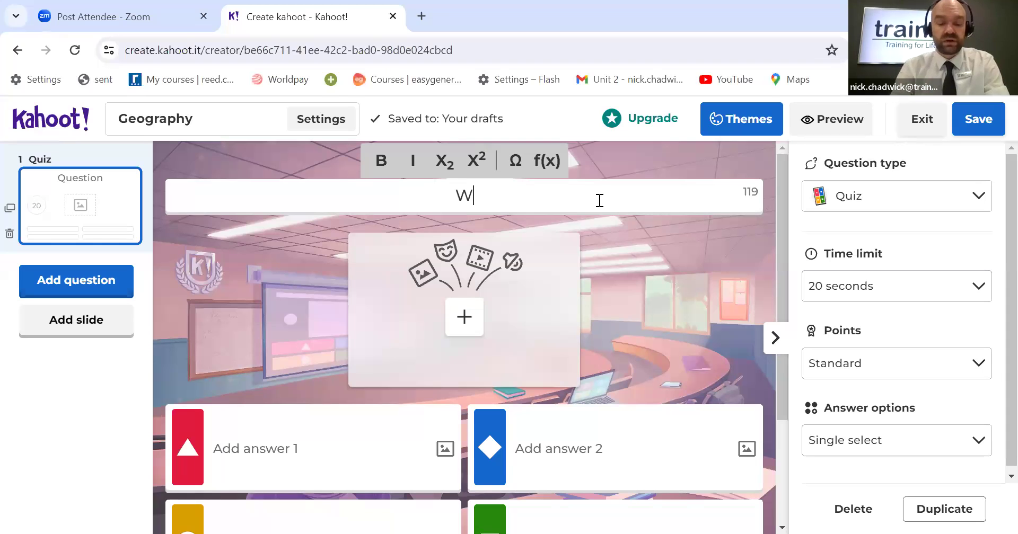
pyautogui.write('ha')
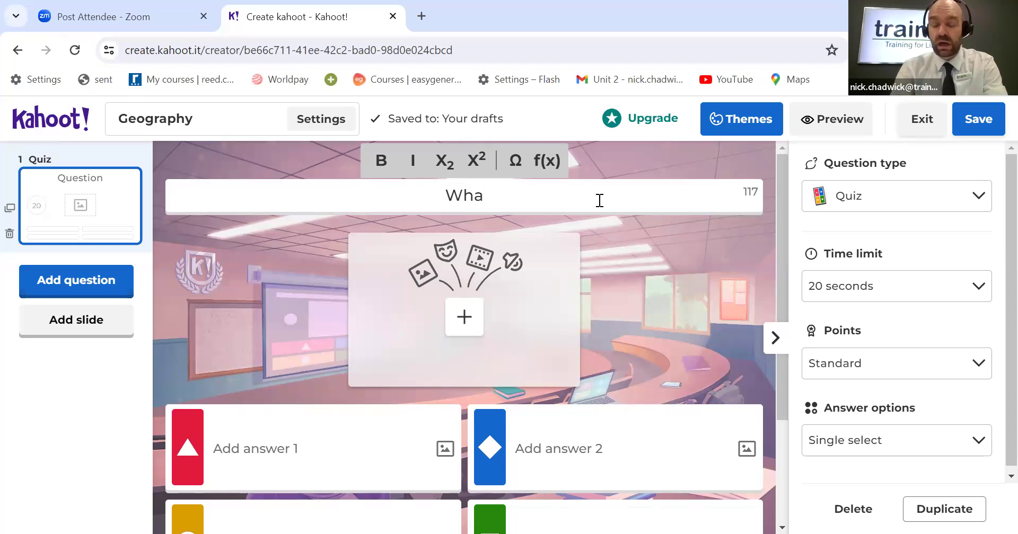
pyautogui.write('t is the worlds ')
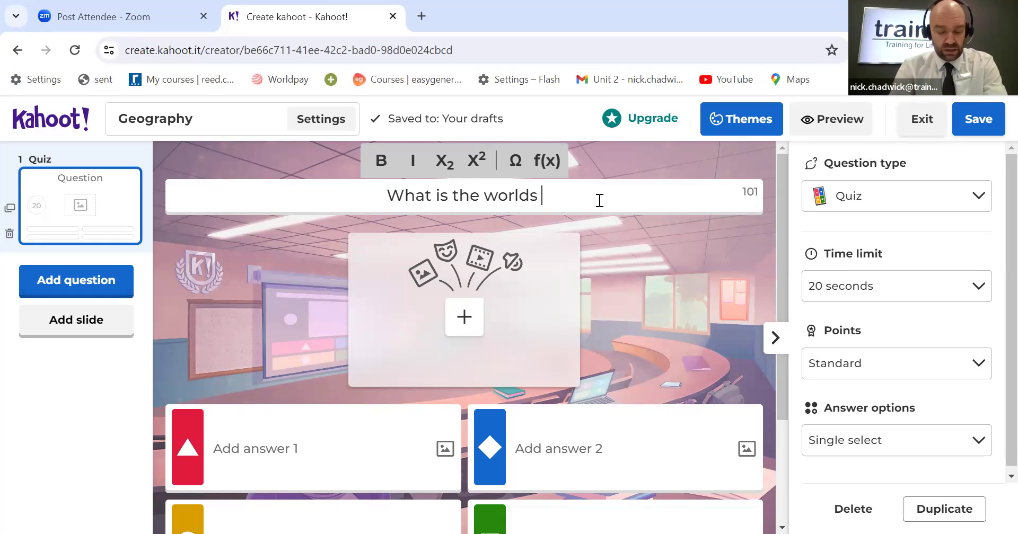
pyautogui.write('lo')
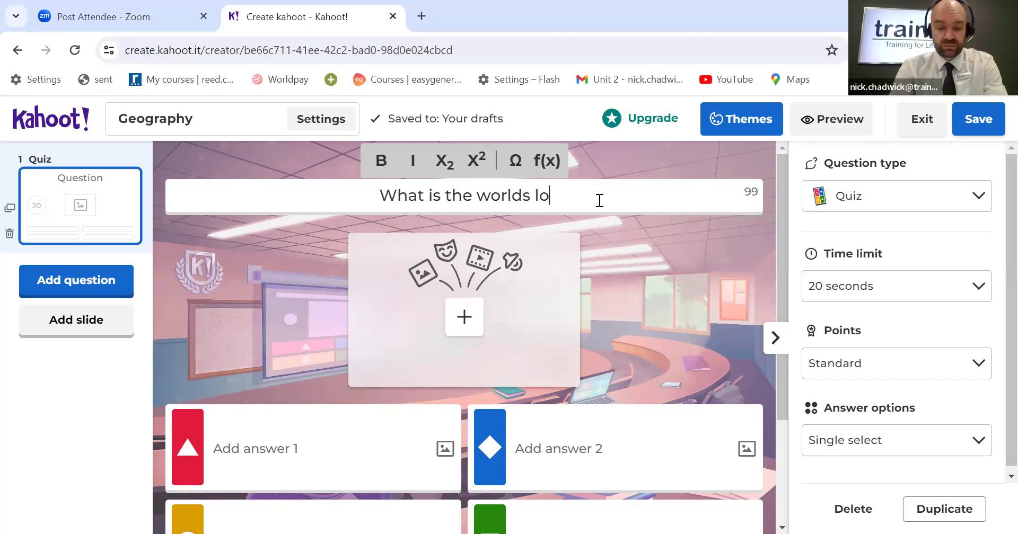
pyautogui.write('ngest river')
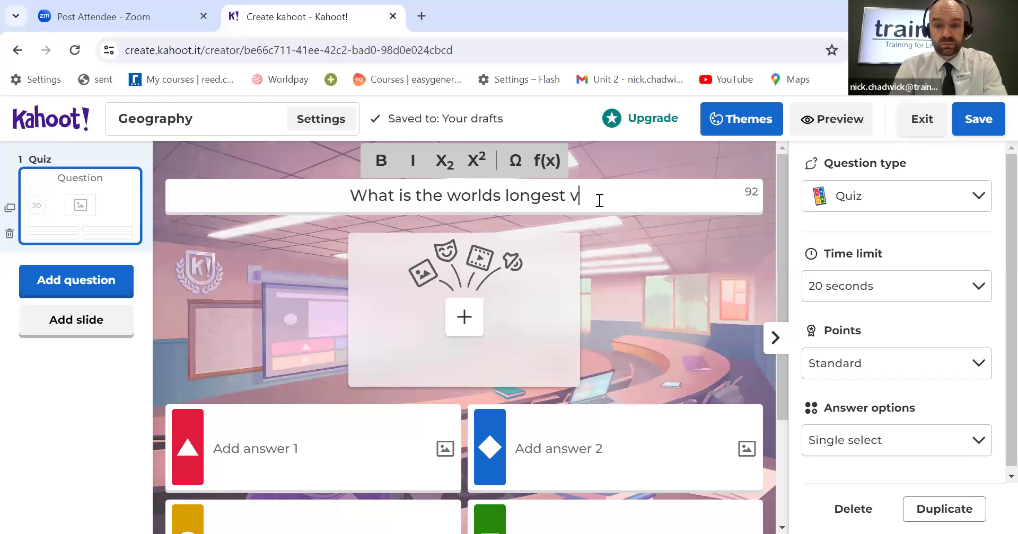
pyautogui.write('?')
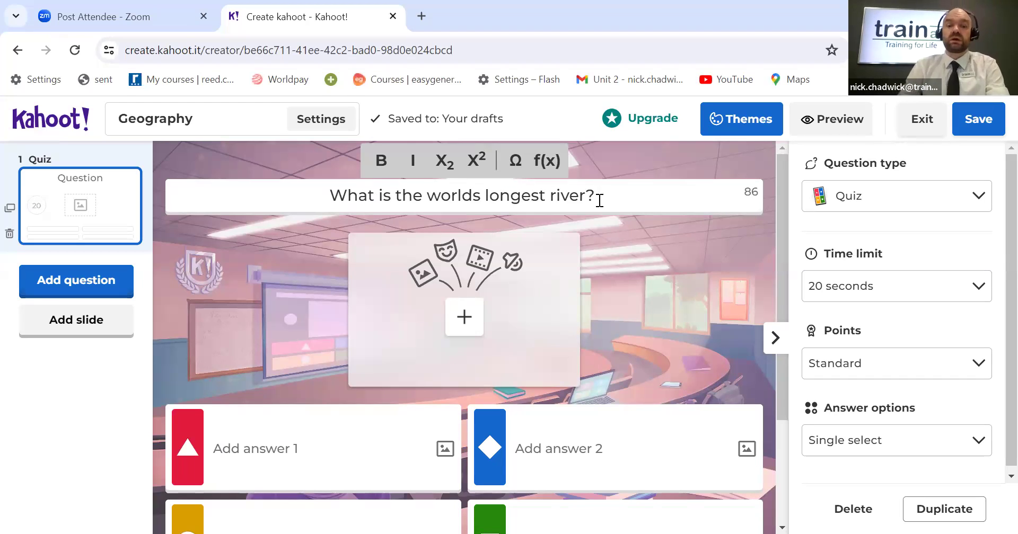
# Step: Format the whole question text as bold and italic
pyautogui.moveTo(599, 200); pyautogui.dragTo(391, 166)
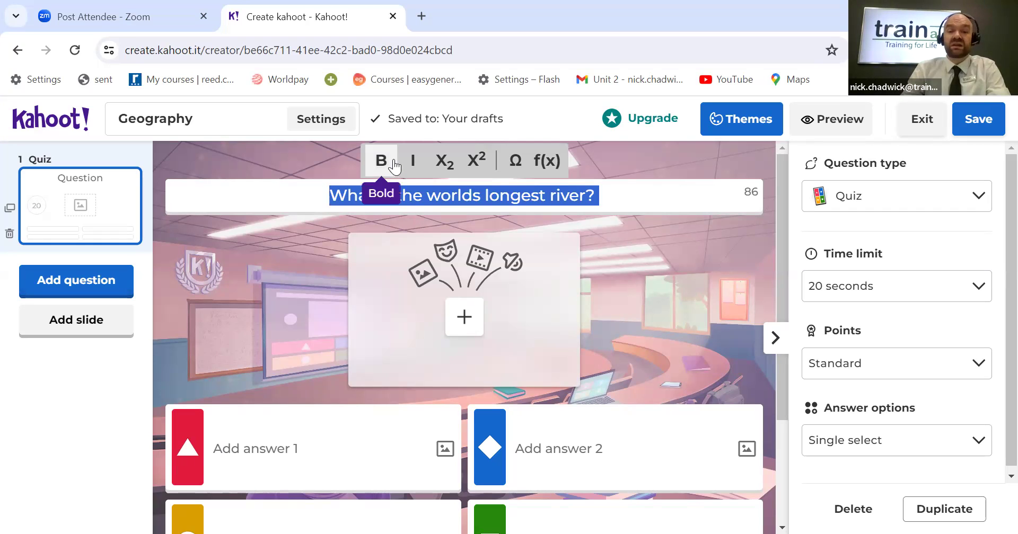
pyautogui.click(381, 161)
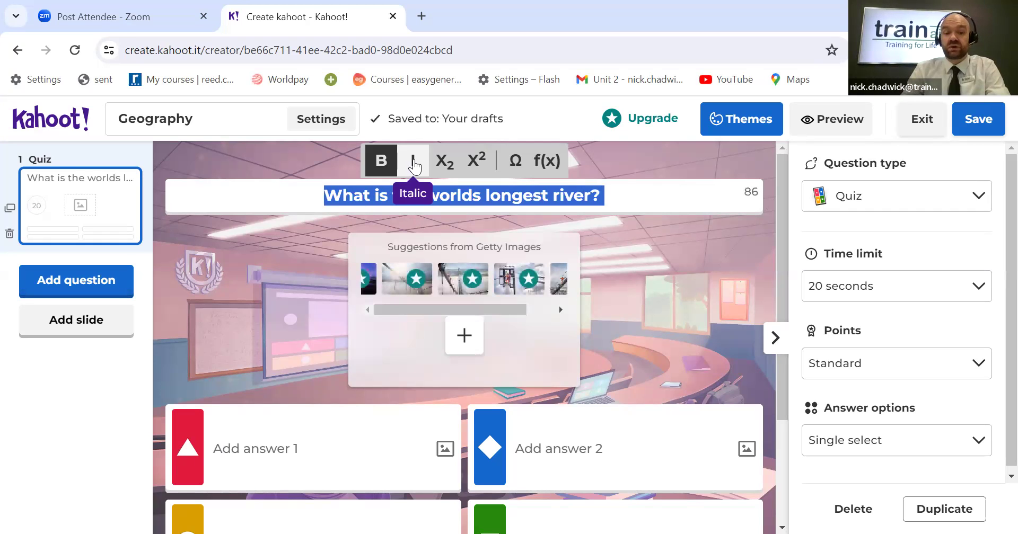
pyautogui.click(414, 165)
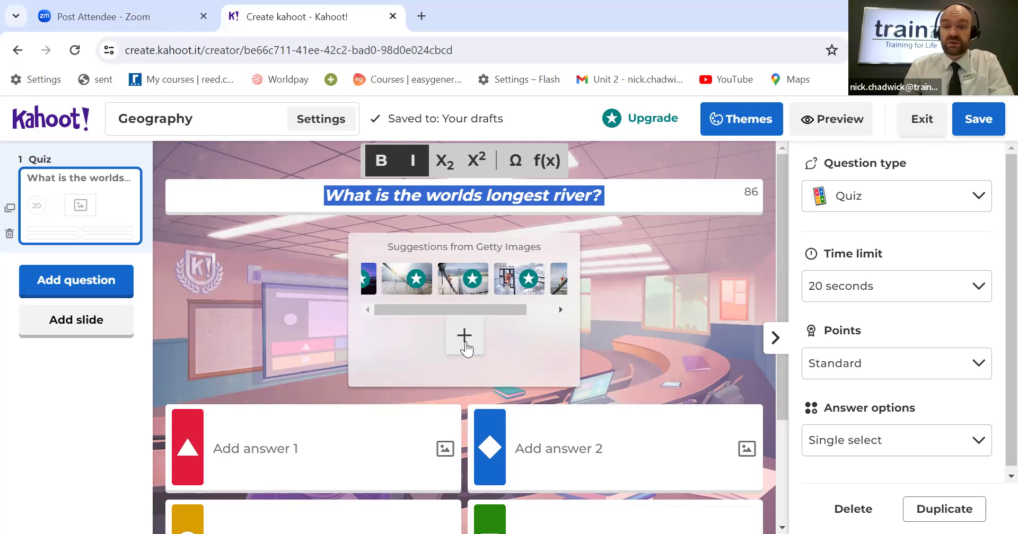
# Step: Upload the Amazon River picture from the Kahoot Photos folder as the question's image
pyautogui.click(464, 339)
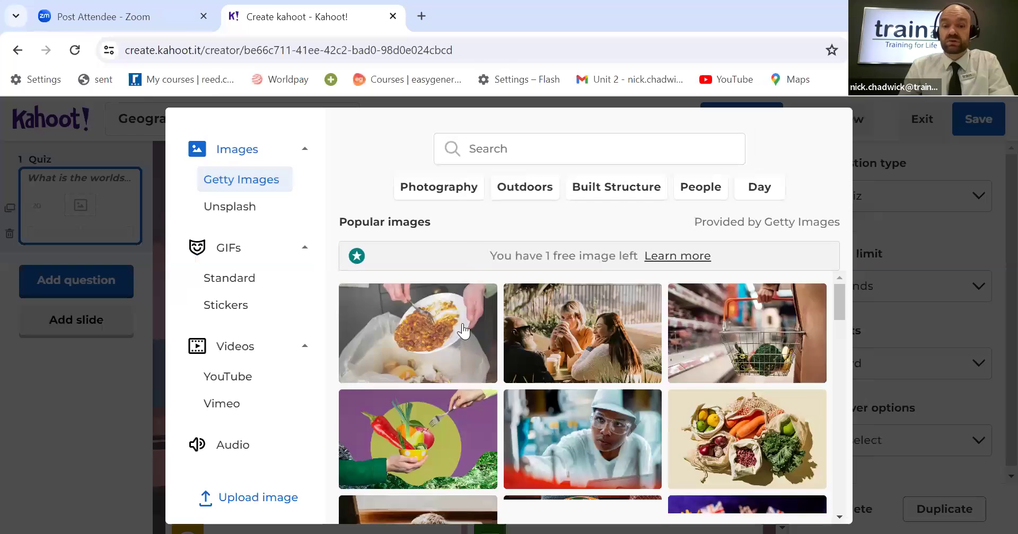
pyautogui.click(523, 148)
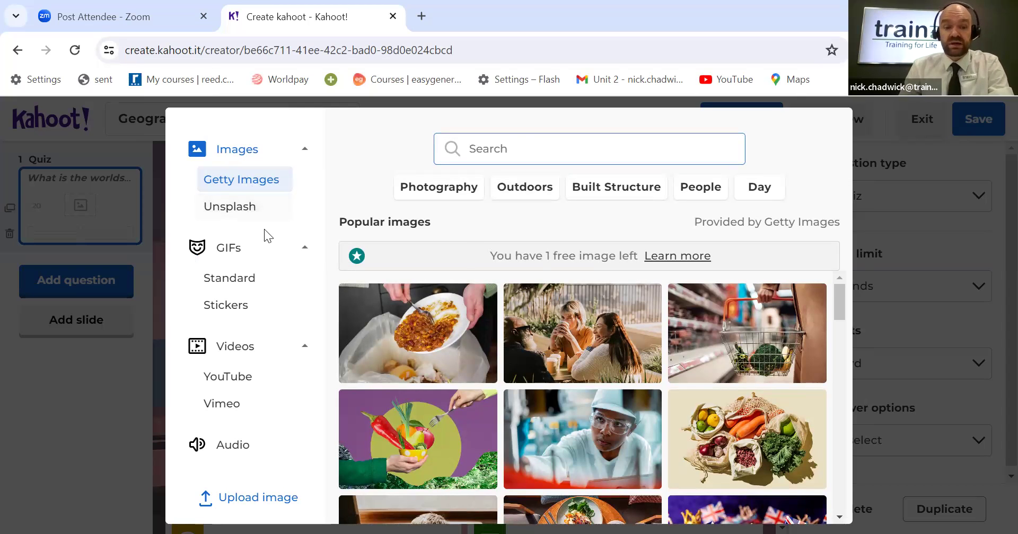
pyautogui.click(265, 503)
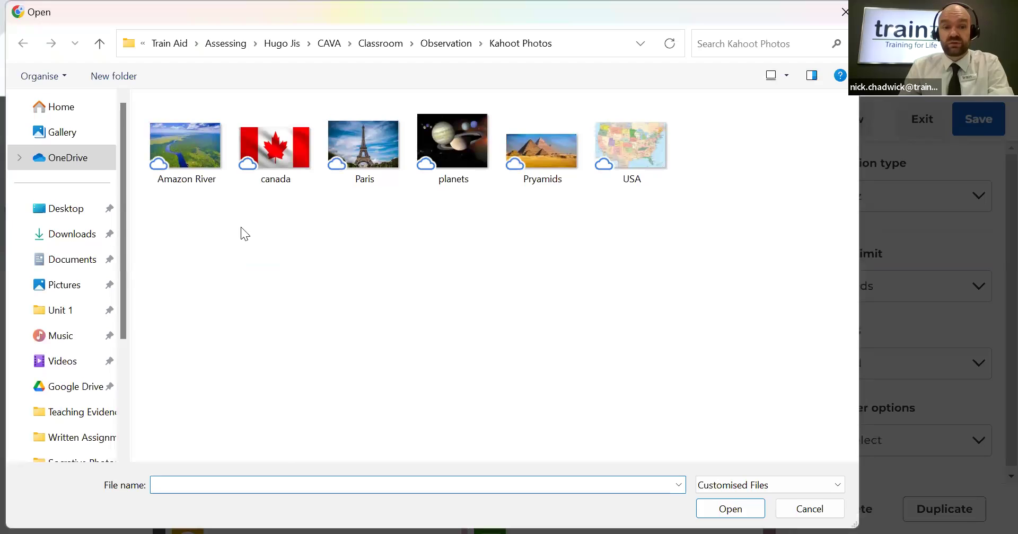
pyautogui.click(196, 155)
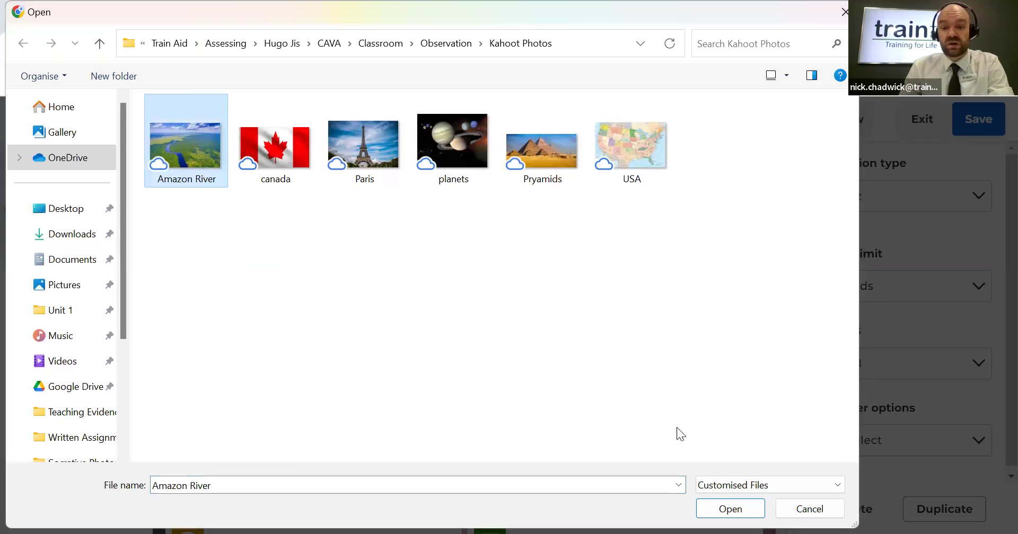
pyautogui.click(730, 509)
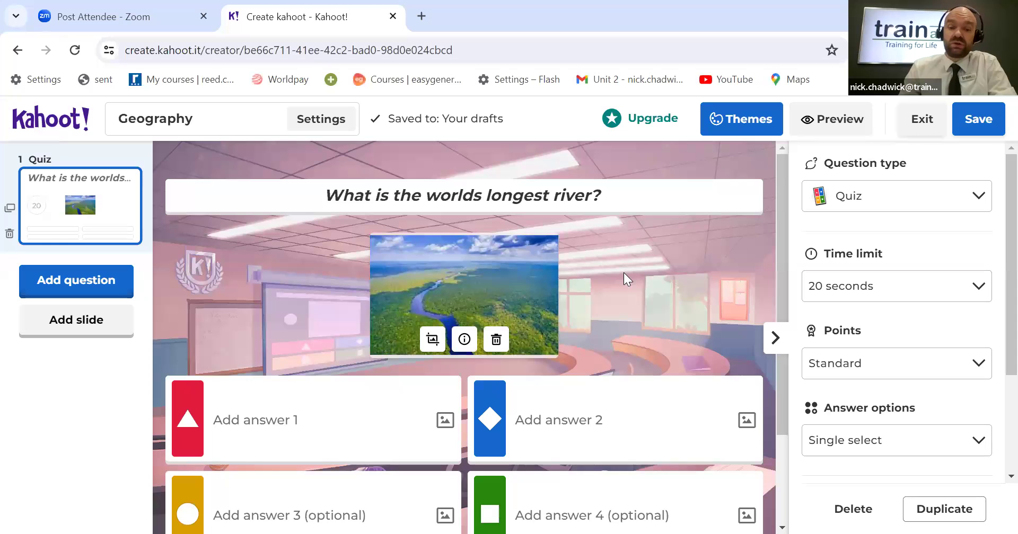
pyautogui.scroll(-2, 624, 272)
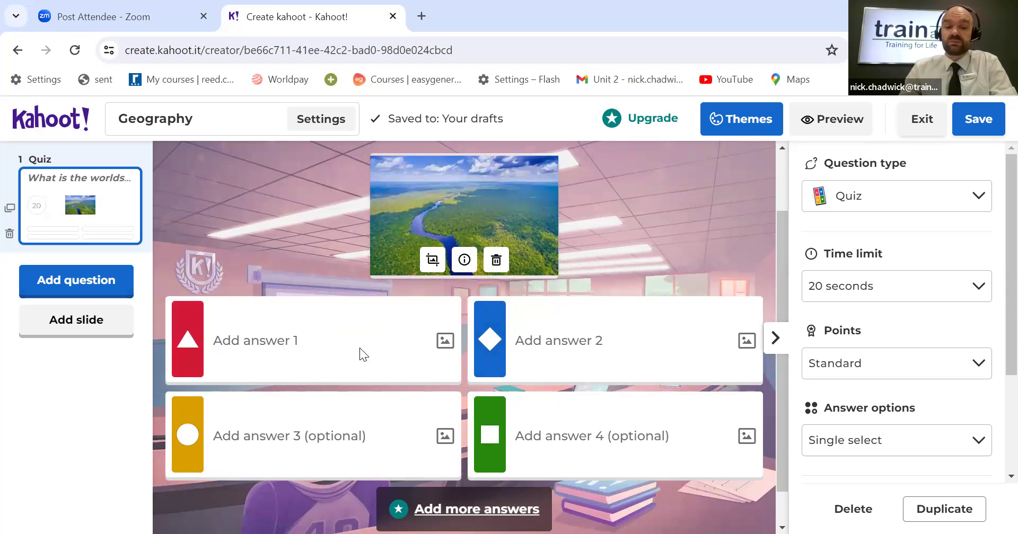
# Step: Enter "The Amazon" as answer 1 and "The Nile" as answer 2 of the longest-river question
pyautogui.scroll(2, 363, 352)
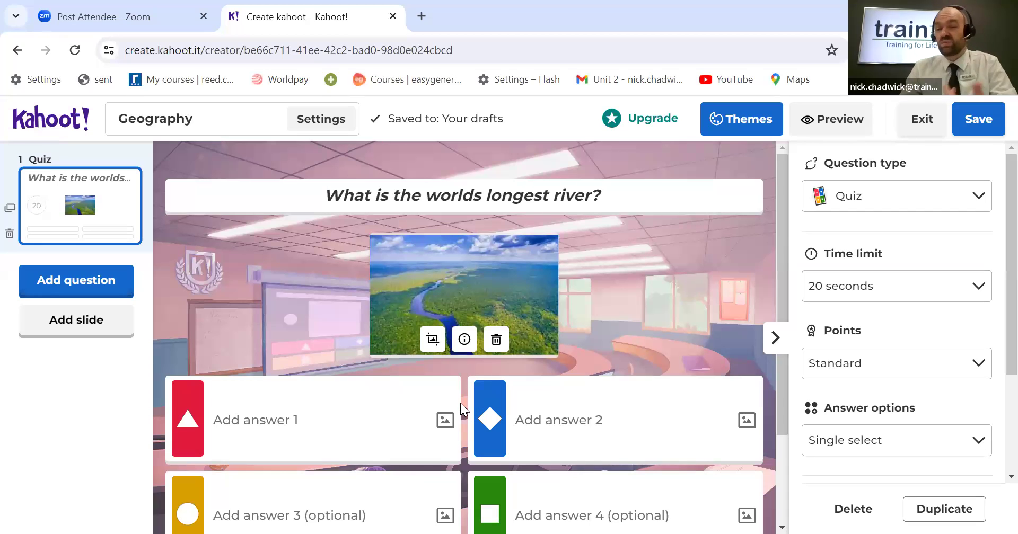
pyautogui.click(360, 416)
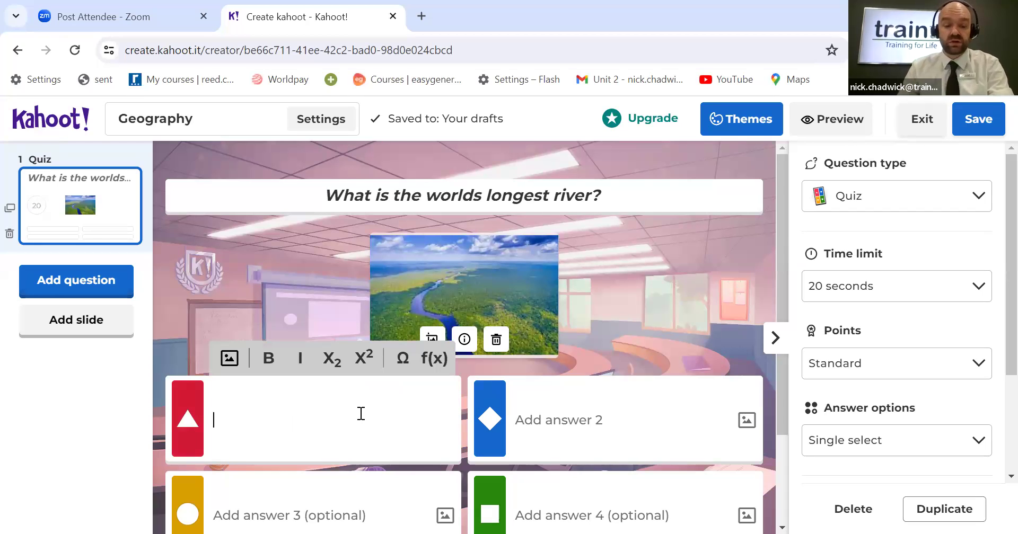
pyautogui.write('The')
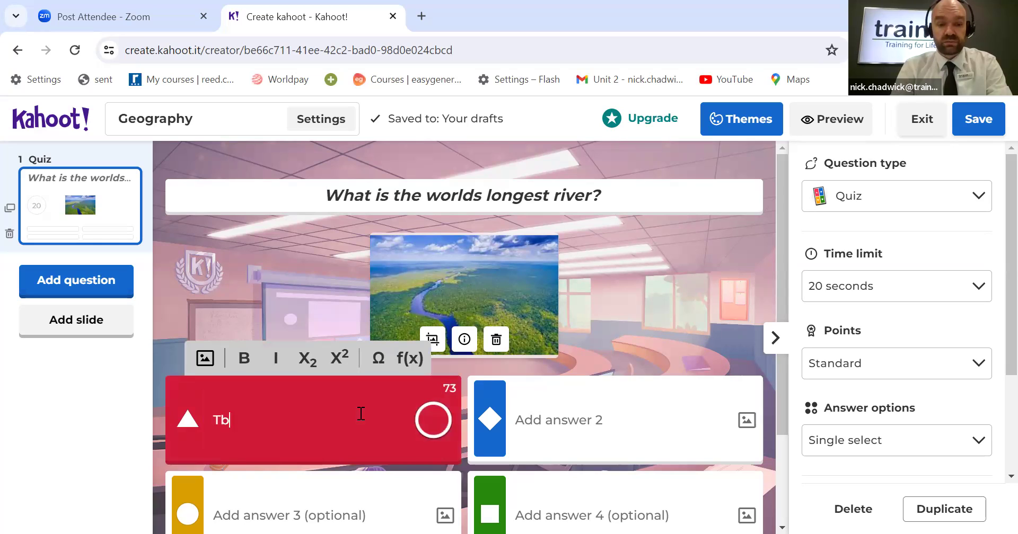
pyautogui.press('BackSpace')
pyautogui.press('BackSpace')
pyautogui.write('he ')
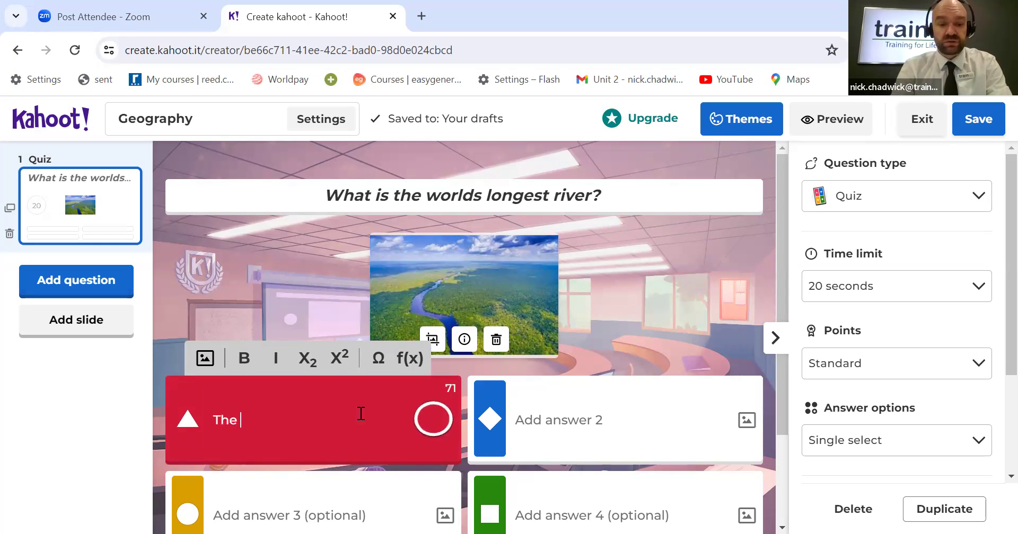
pyautogui.write('Amazon')
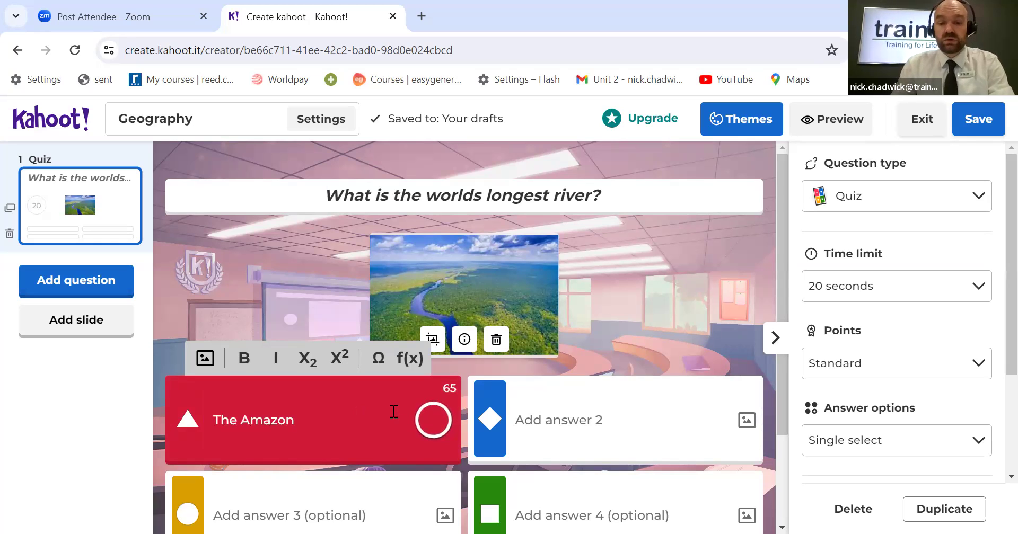
pyautogui.click(554, 420)
pyautogui.write('The Nile')
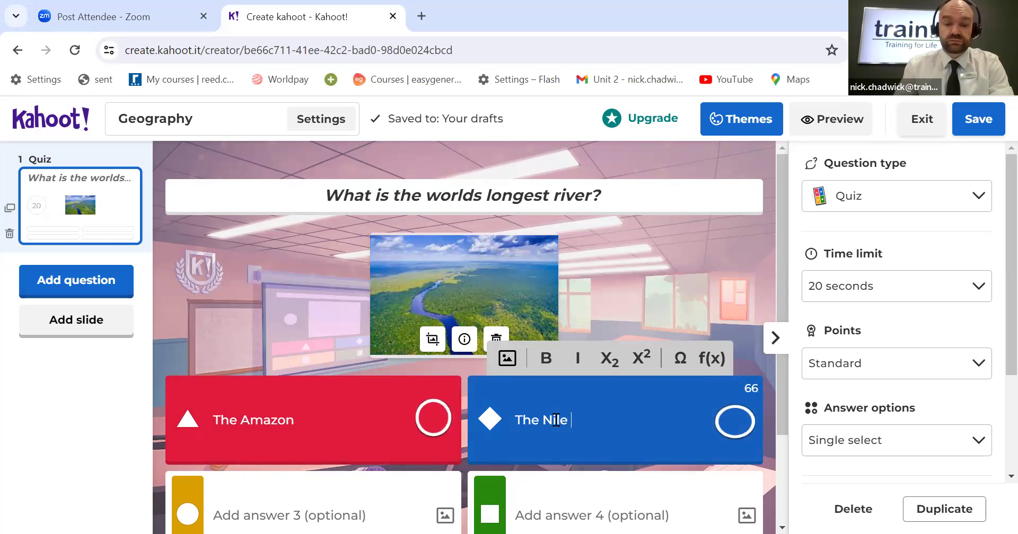
# Step: Enter "The Danube" as answer 3 and "The Mekong" as answer 4 of the longest-river question
pyautogui.scroll(-2, 357, 412)
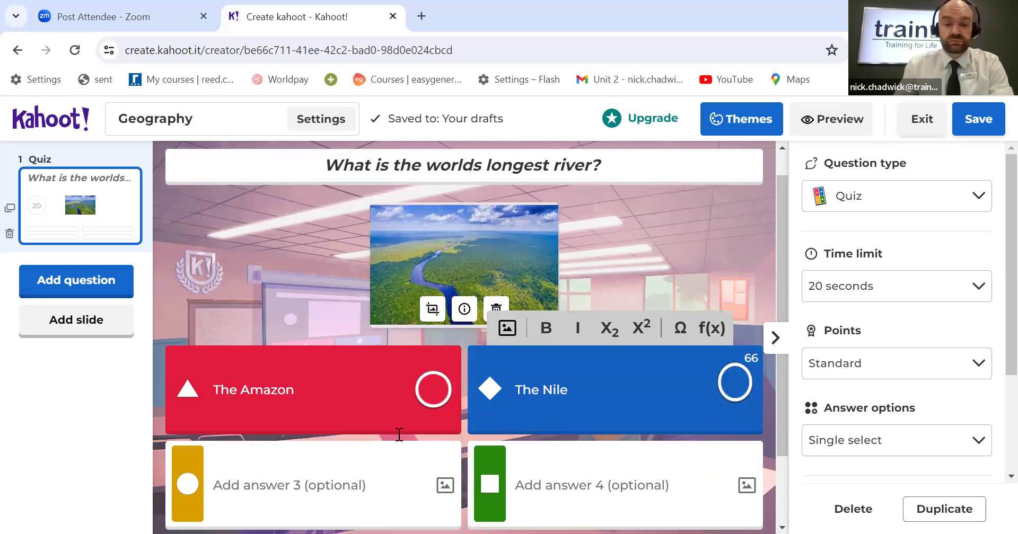
pyautogui.click(358, 411)
pyautogui.write('The ')
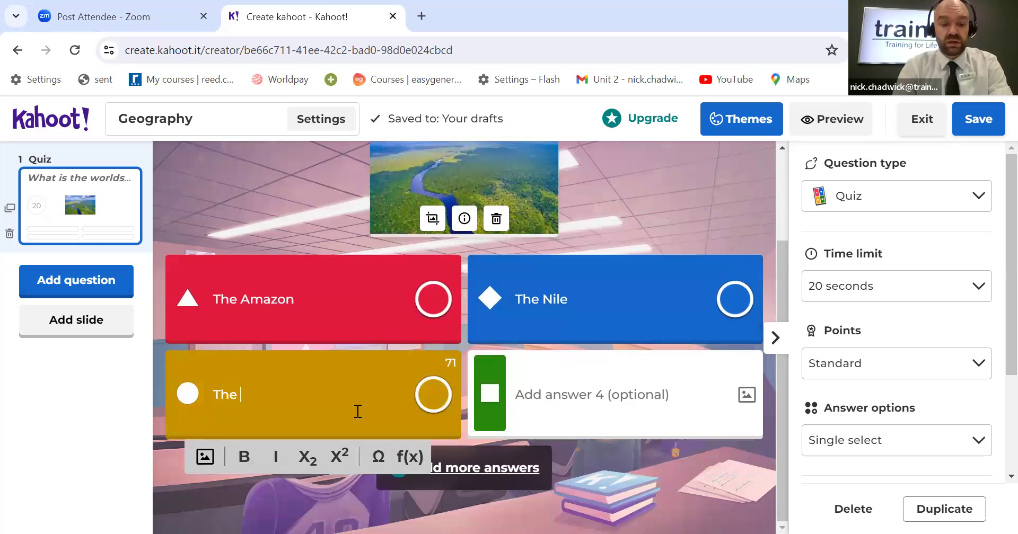
pyautogui.write('D')
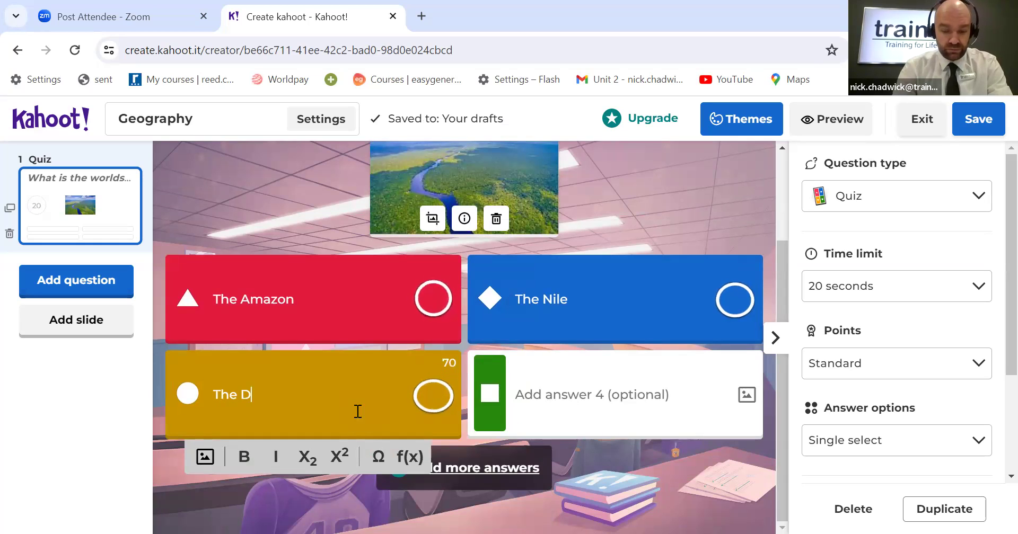
pyautogui.write('anube')
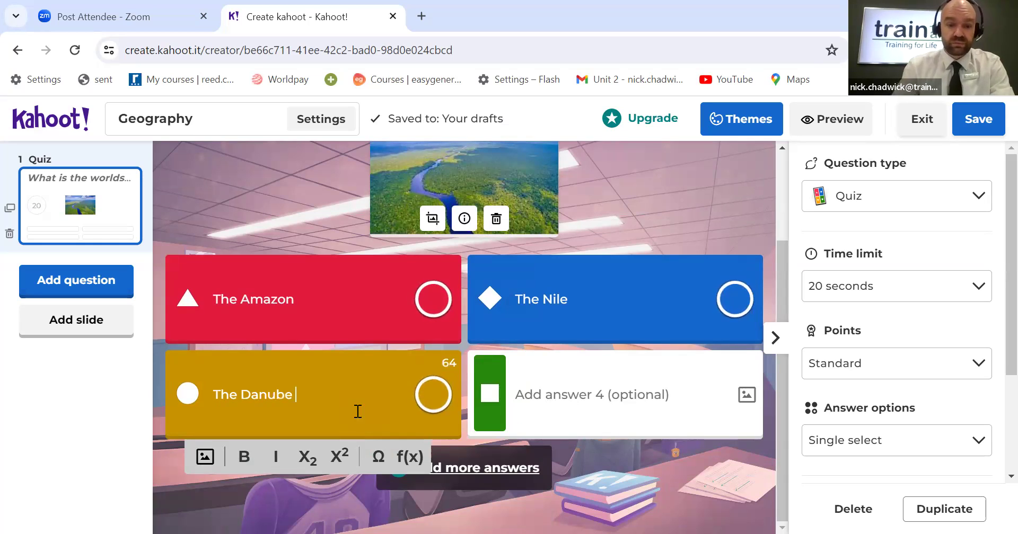
pyautogui.click(615, 397)
pyautogui.write('T')
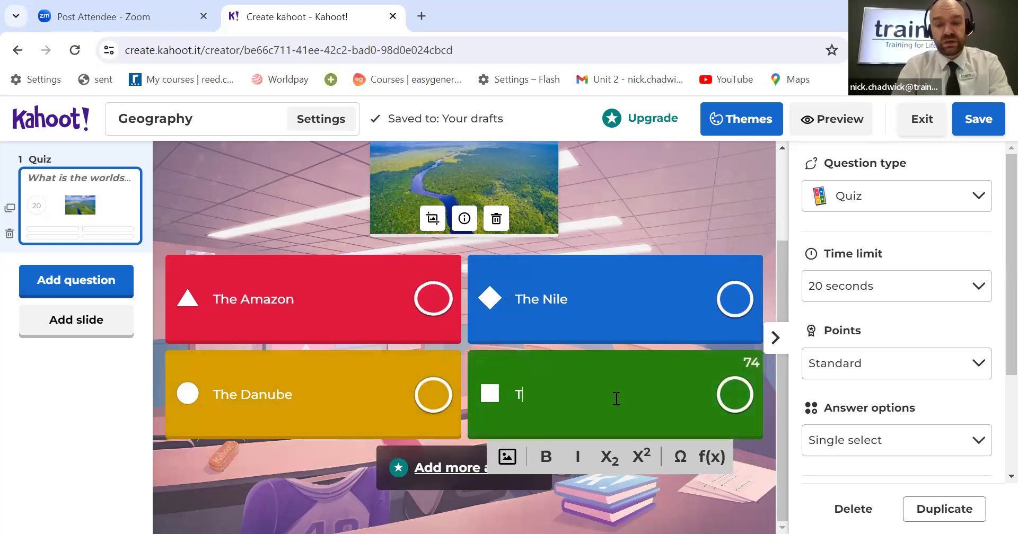
pyautogui.write('he Mekong')
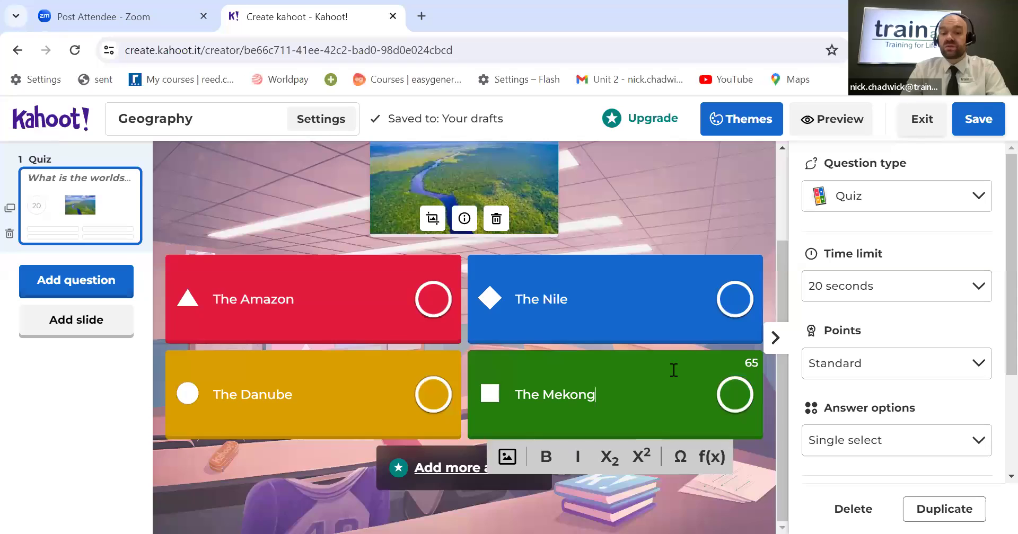
# Step: Mark "The Nile" as the correct answer to the longest-river question
pyautogui.scroll(2, 689, 376)
pyautogui.click(722, 387)
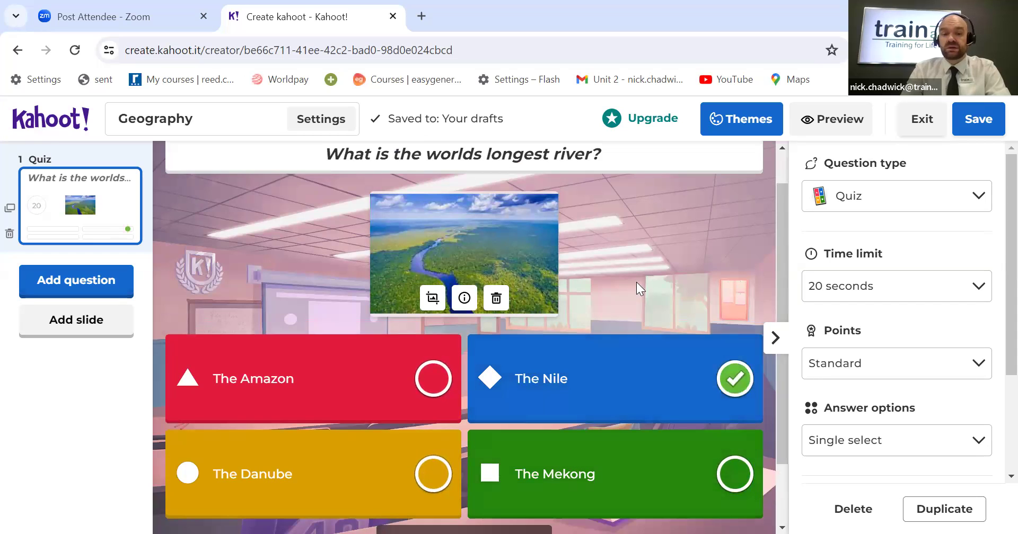
pyautogui.scroll(1, 639, 287)
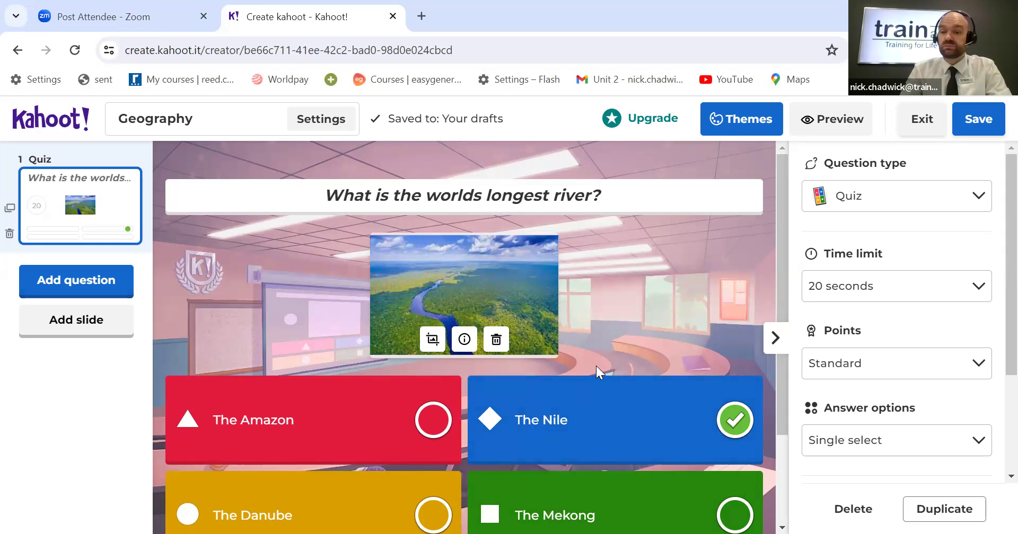
# Step: Set the longest-river question's time limit to 10 seconds and keep its points option at Standard
pyautogui.click(921, 299)
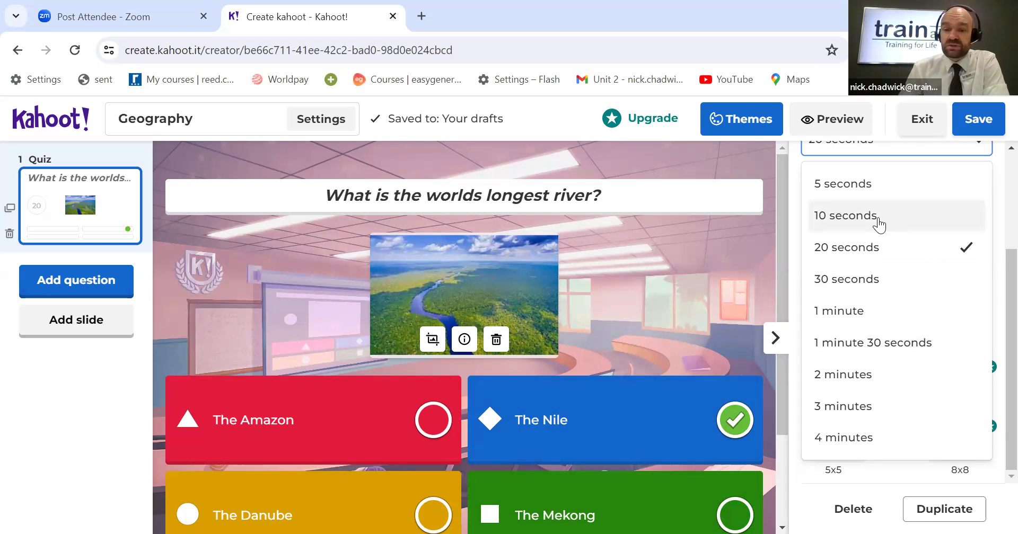
pyautogui.click(878, 224)
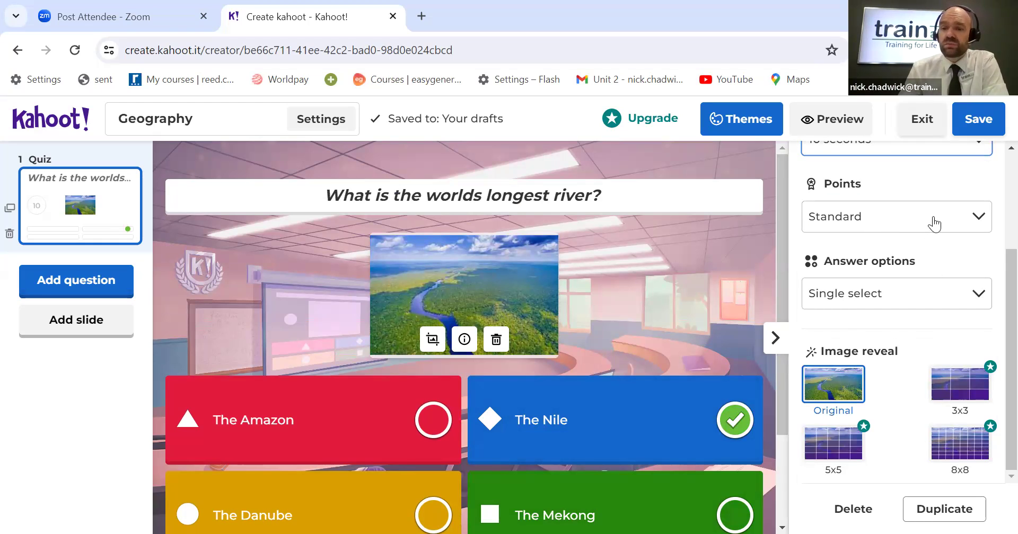
pyautogui.scroll(1, 936, 254)
pyautogui.click(938, 293)
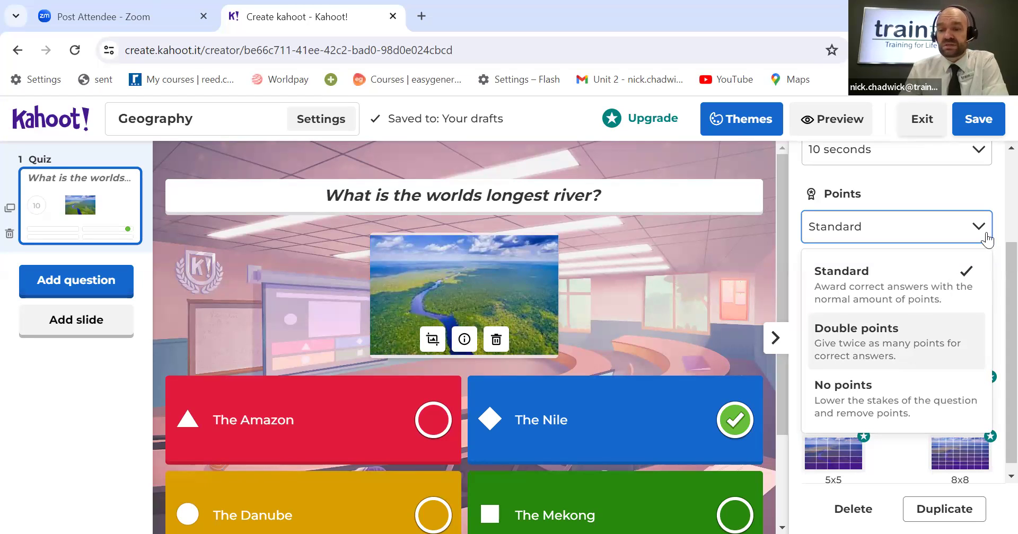
pyautogui.click(987, 239)
pyautogui.scroll(-1, 931, 296)
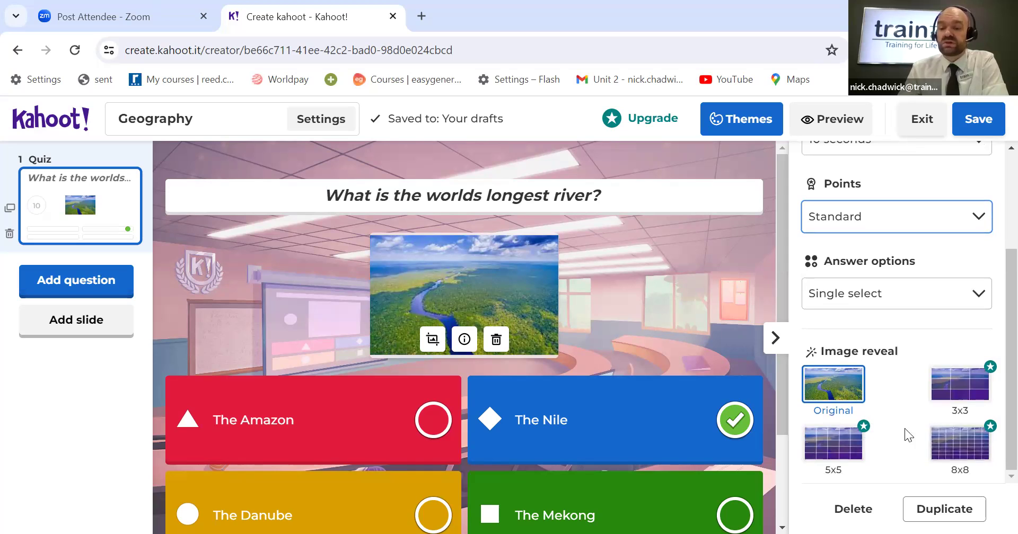
pyautogui.scroll(2, 891, 402)
pyautogui.scroll(1, 892, 401)
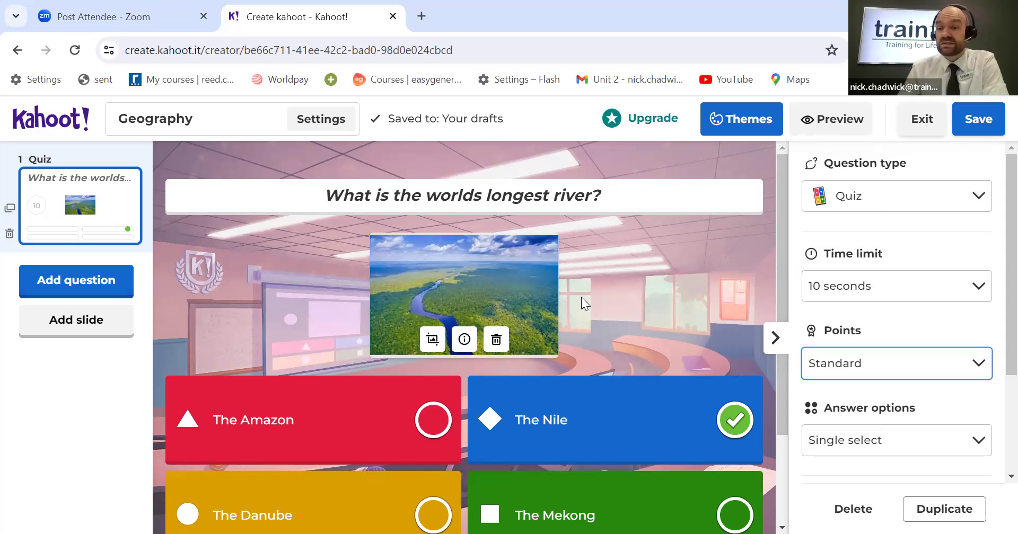
# Step: Look through the available question types and add a second question of the Quiz type
pyautogui.click(114, 319)
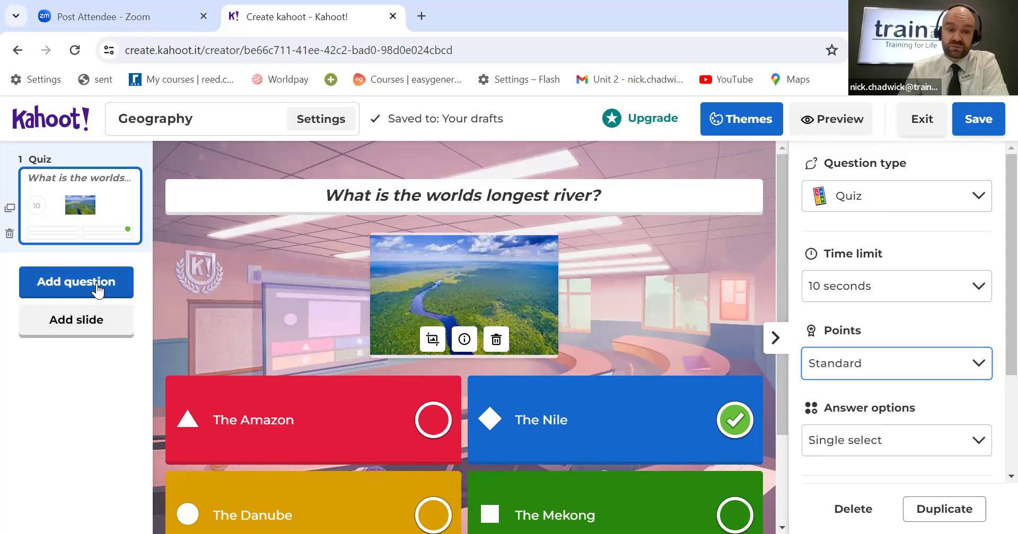
pyautogui.click(97, 289)
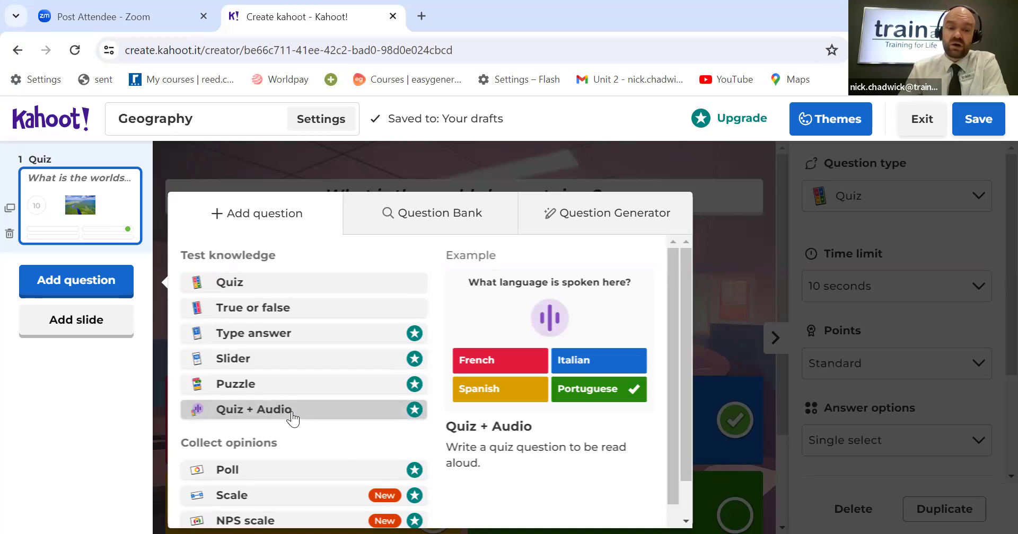
pyautogui.scroll(-2, 292, 416)
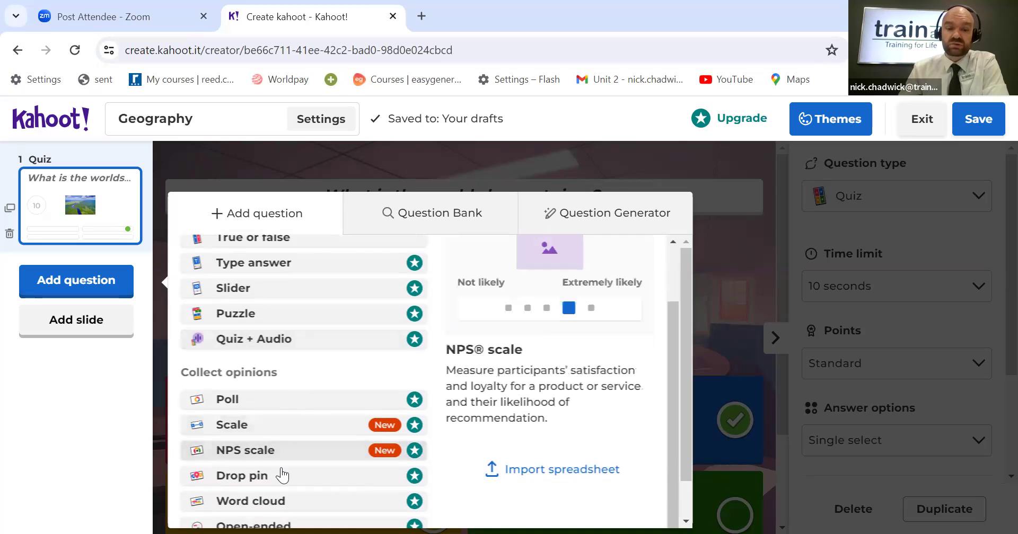
pyautogui.scroll(-1, 291, 497)
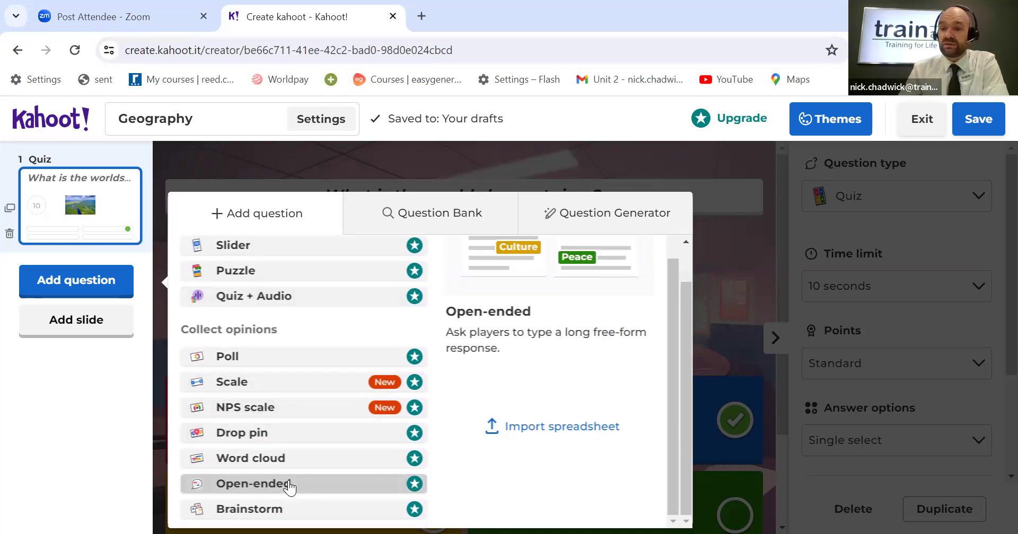
pyautogui.scroll(2, 289, 483)
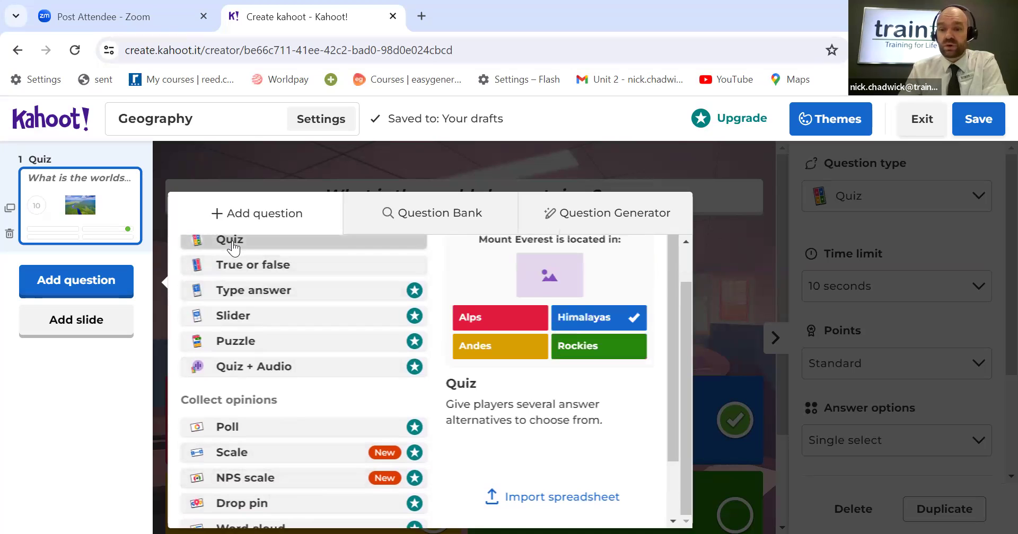
pyautogui.click(231, 242)
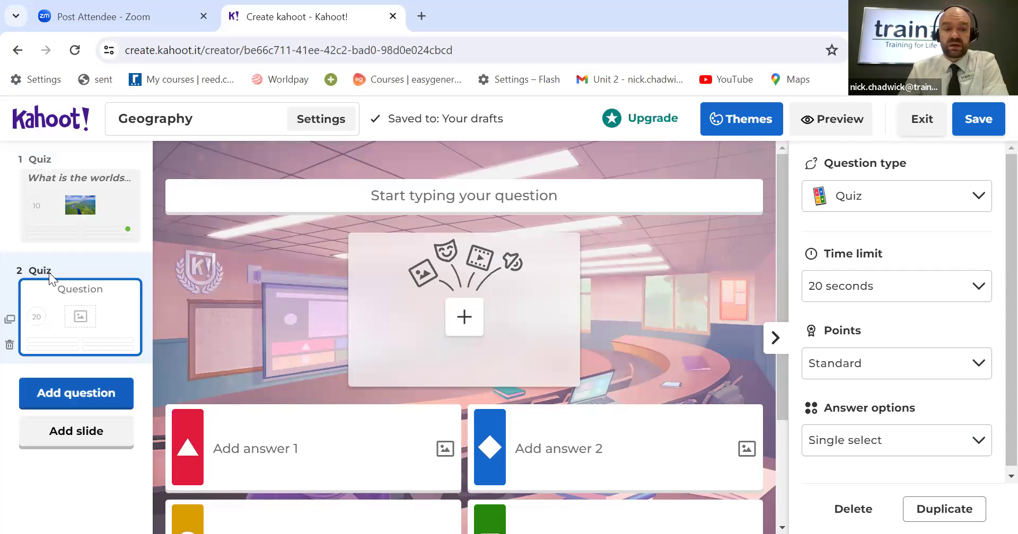
# Step: Enter "How many US states are there?" as the text of the second quiz question
pyautogui.click(500, 199)
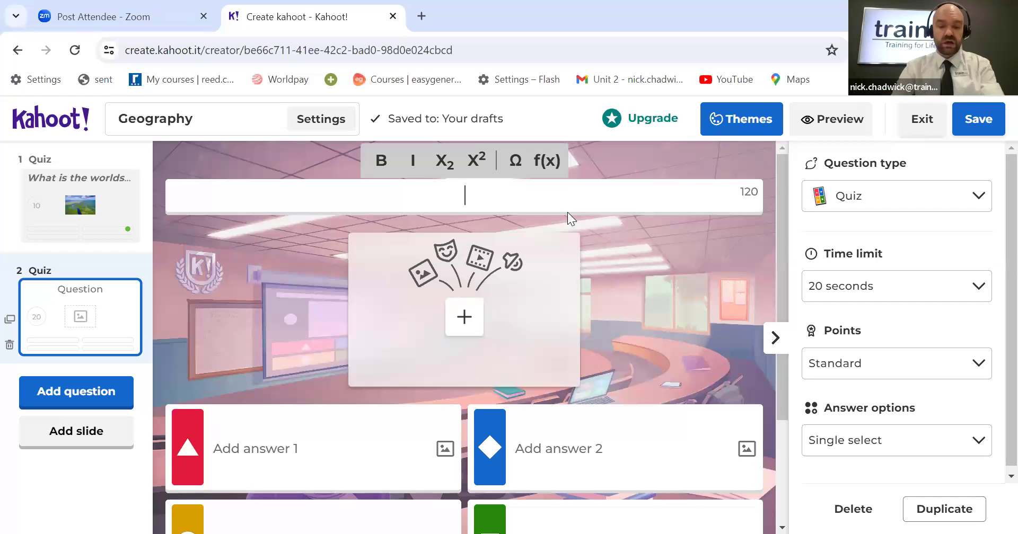
pyautogui.write('Ho')
pyautogui.press('BackSpace')
pyautogui.write('w many ')
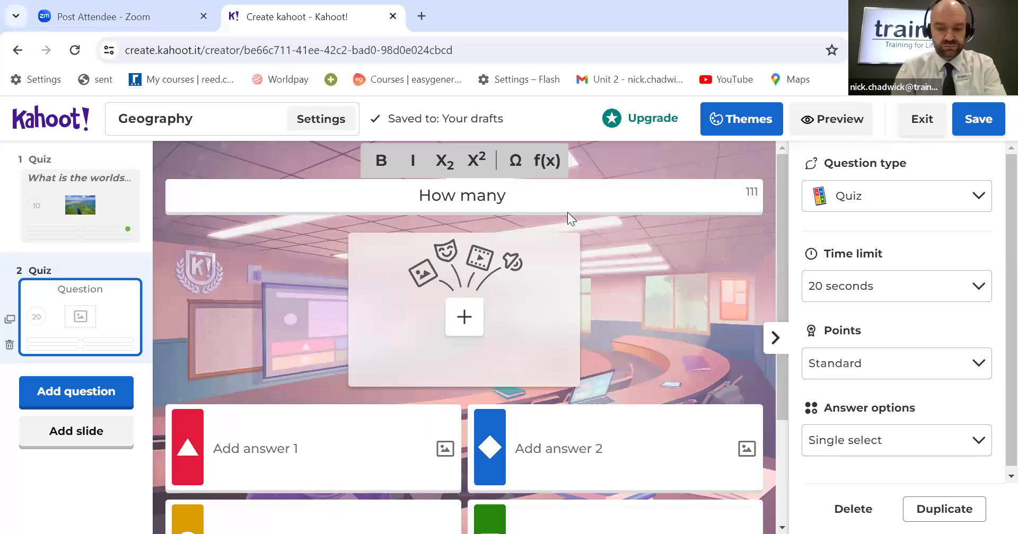
pyautogui.write('US stat')
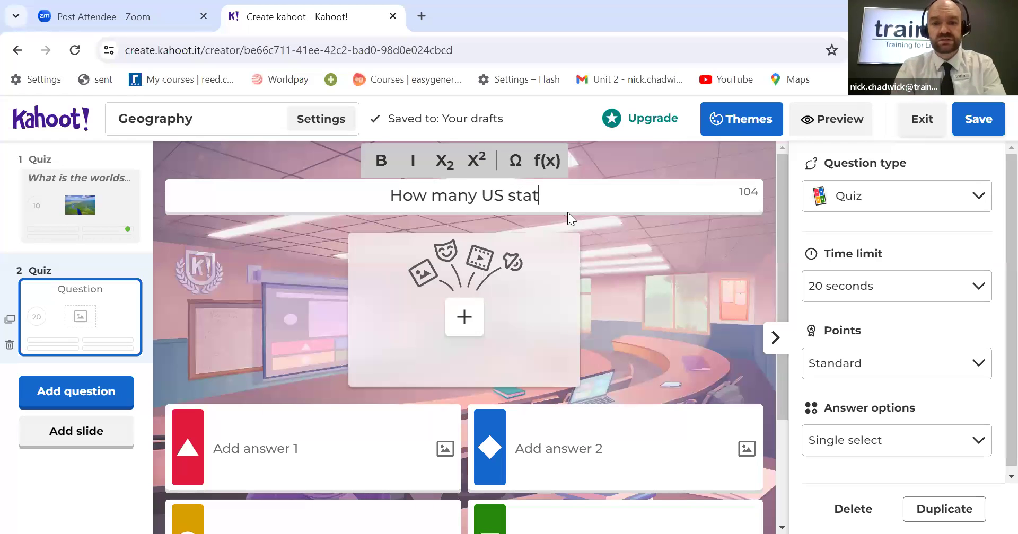
pyautogui.write('es ar')
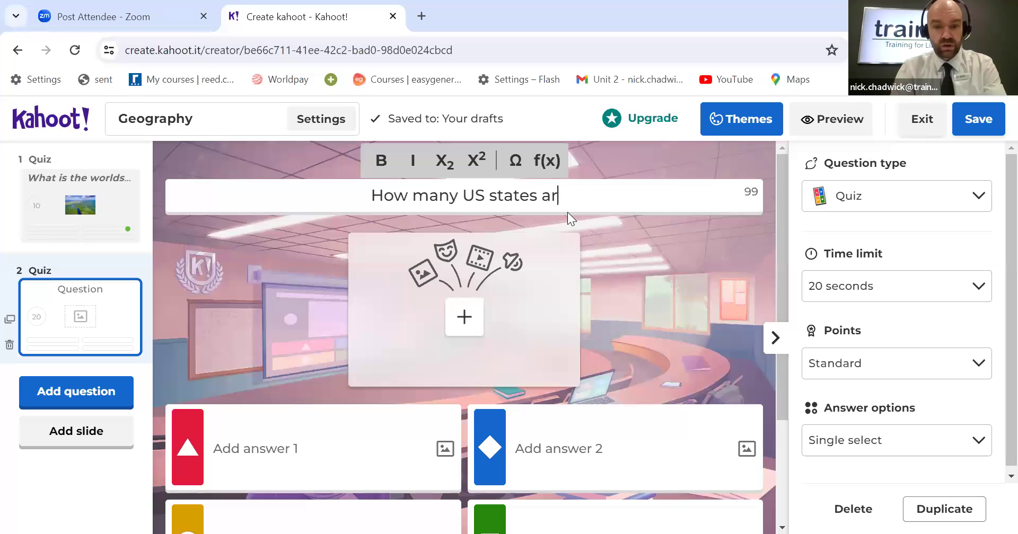
pyautogui.write('e there?')
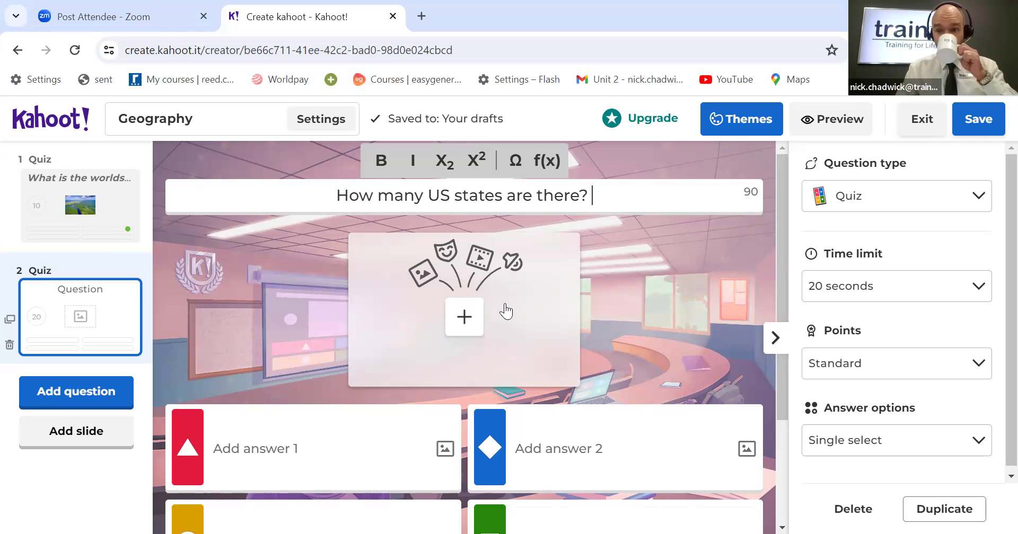
# Step: Search Unsplash for "USA" and insert the Statue of Liberty picture as the second question's image
pyautogui.click(464, 321)
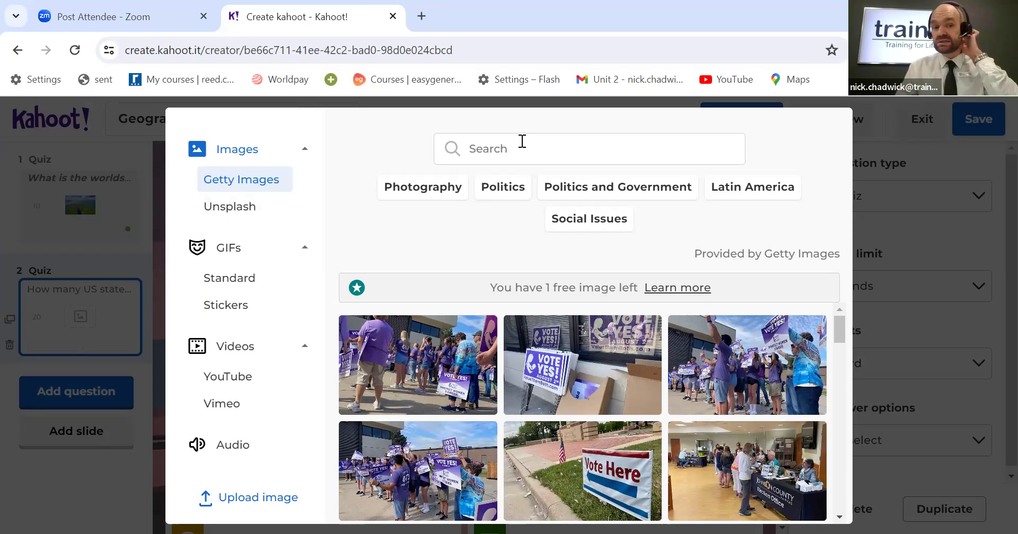
pyautogui.click(261, 212)
pyautogui.click(598, 156)
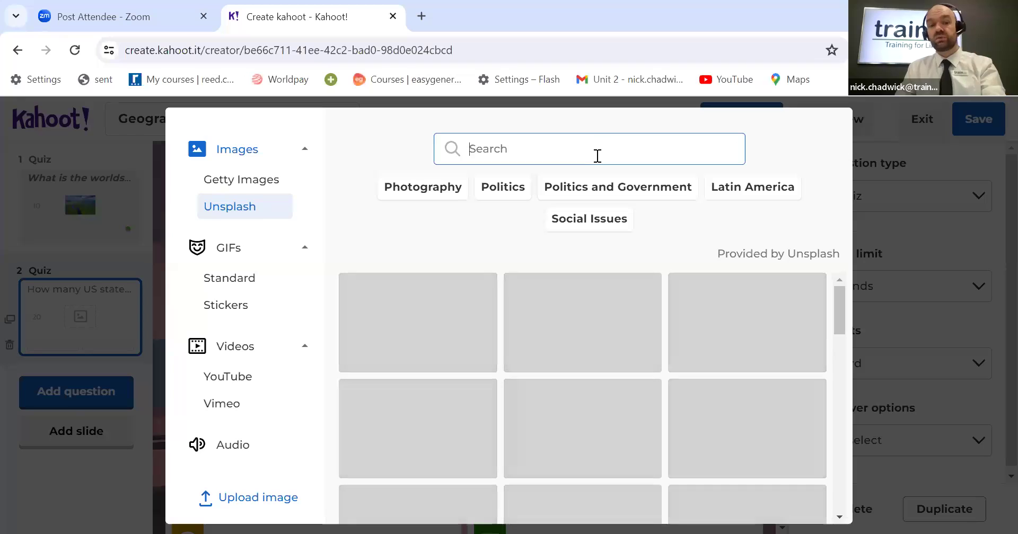
pyautogui.write('USA')
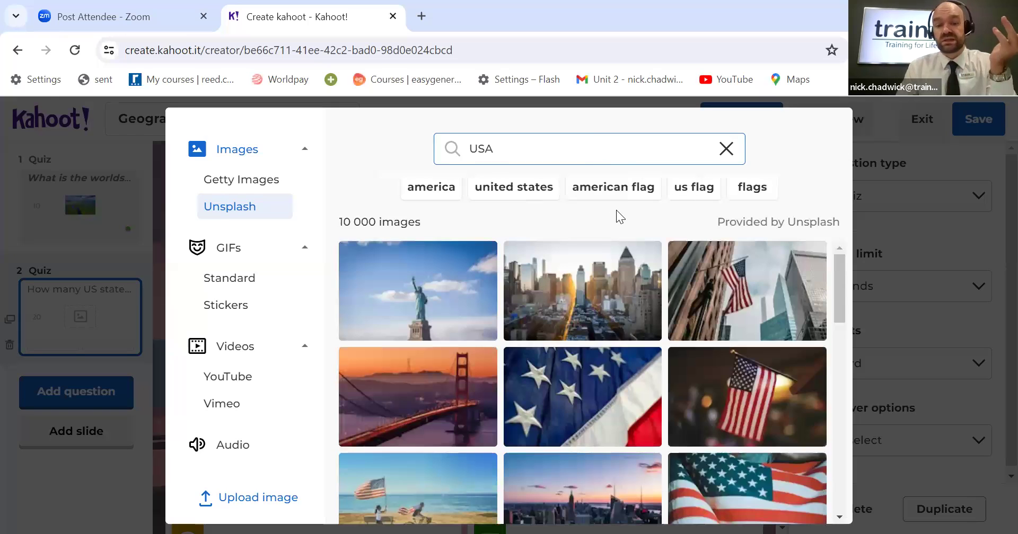
pyautogui.click(432, 295)
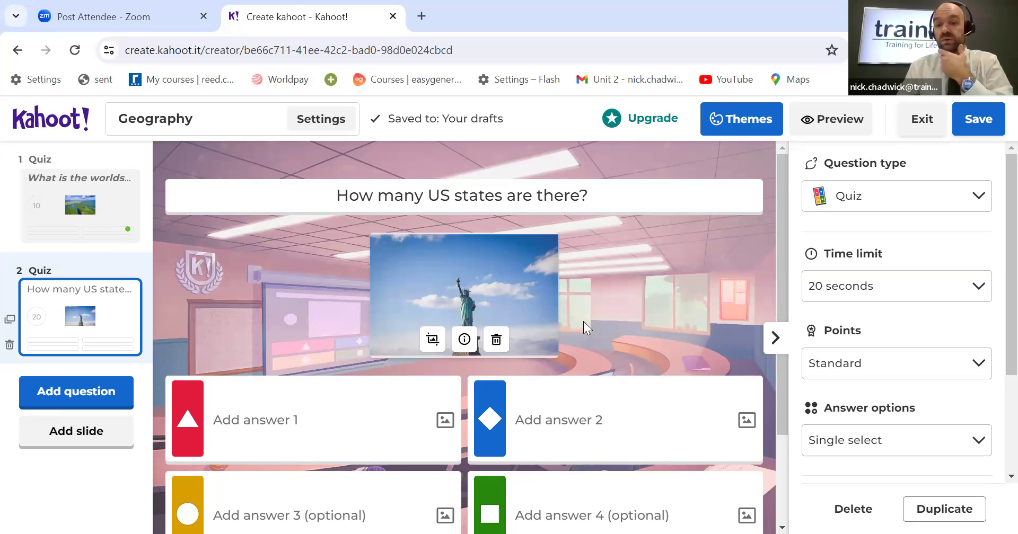
pyautogui.scroll(-2, 582, 330)
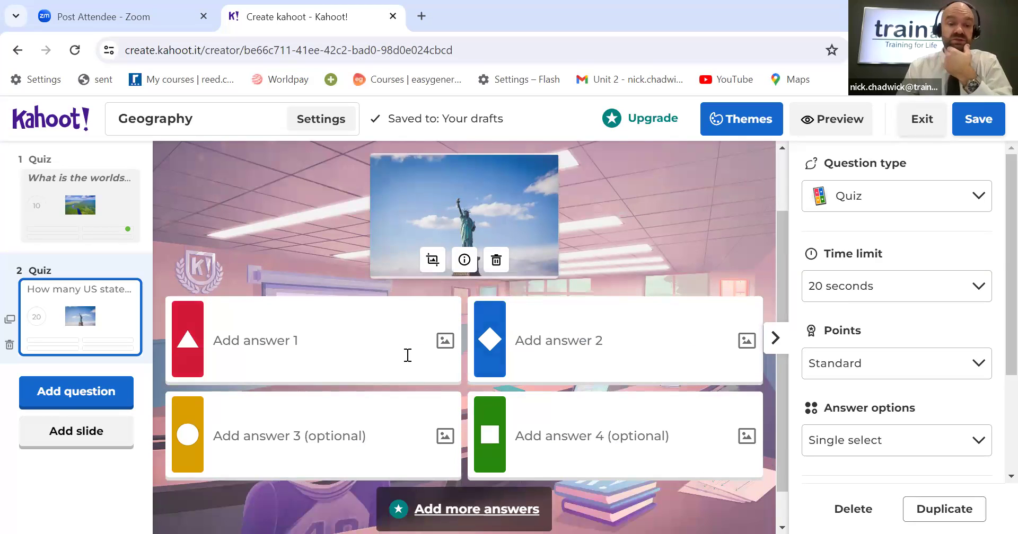
# Step: Fill in the US states question's four answers in order as 50, 51, 52 and 49
pyautogui.click(407, 355)
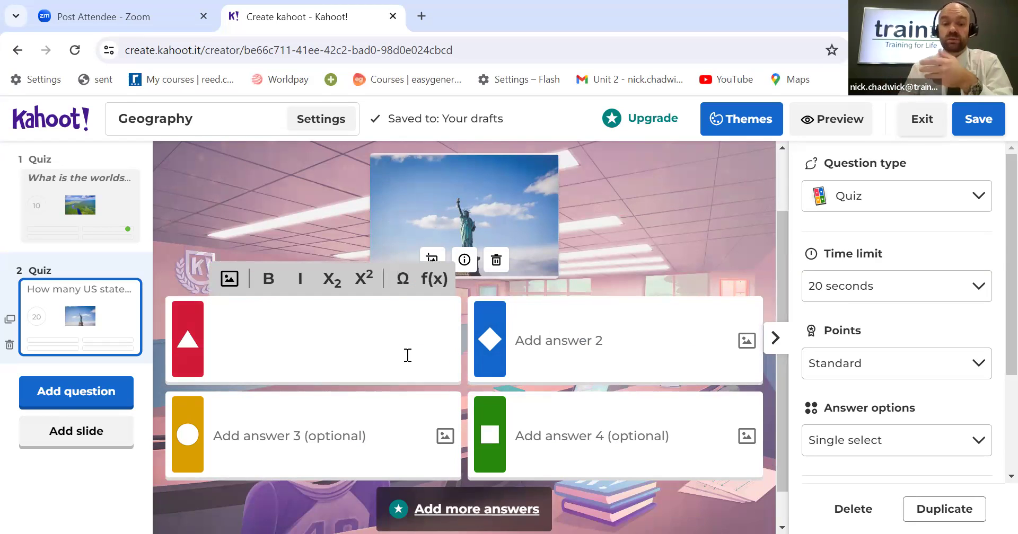
pyautogui.scroll(-1, 465, 469)
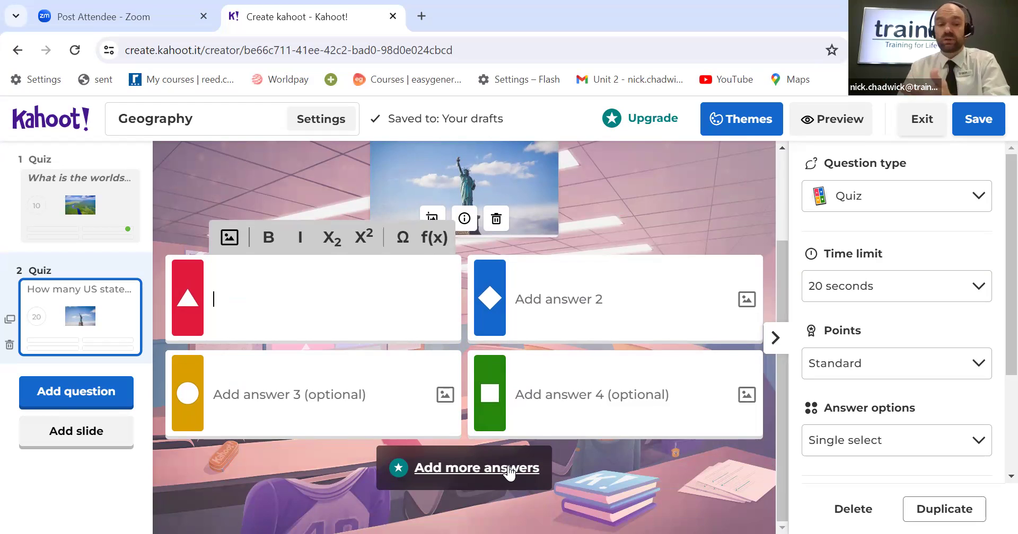
pyautogui.scroll(2, 509, 472)
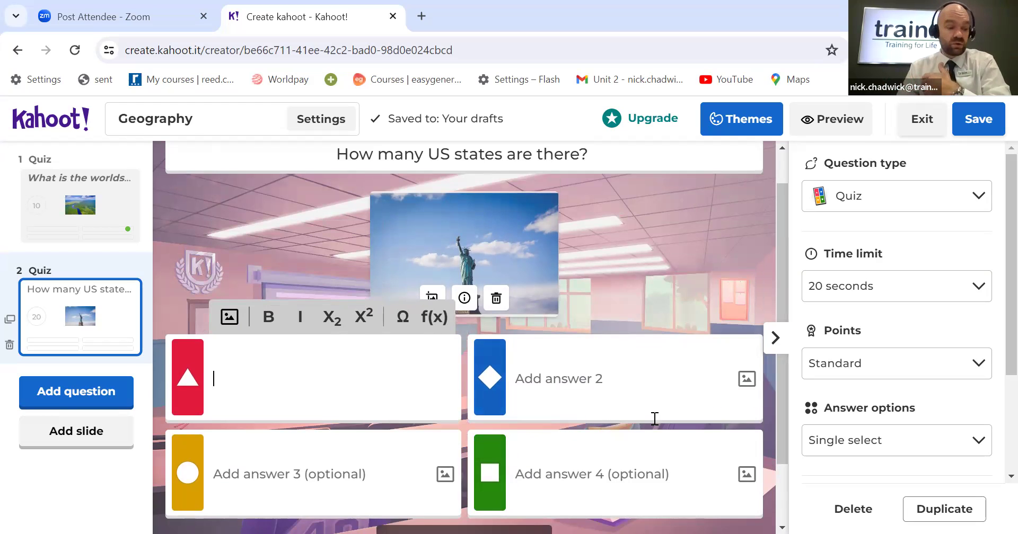
pyautogui.scroll(1, 654, 418)
pyautogui.scroll(-2, 653, 418)
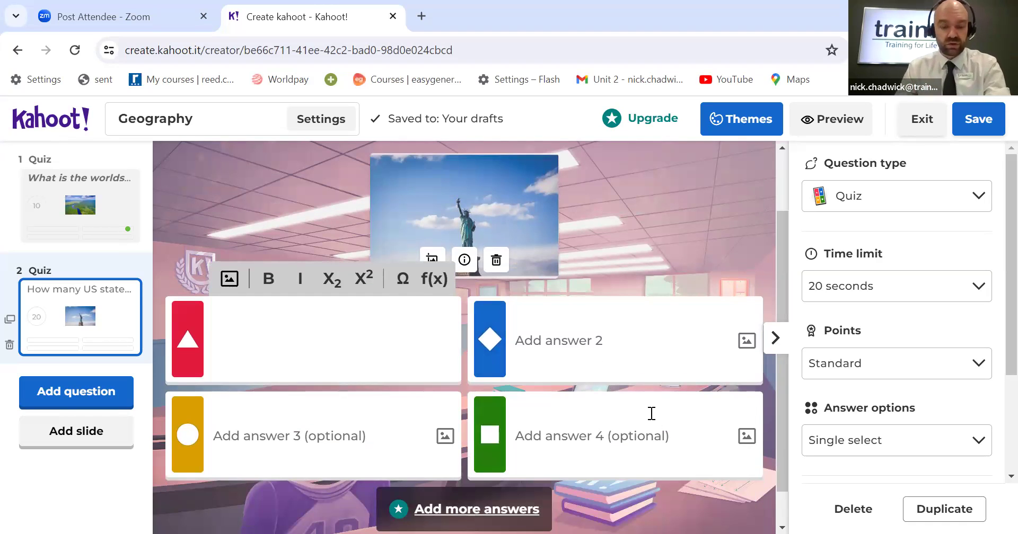
pyautogui.write('50')
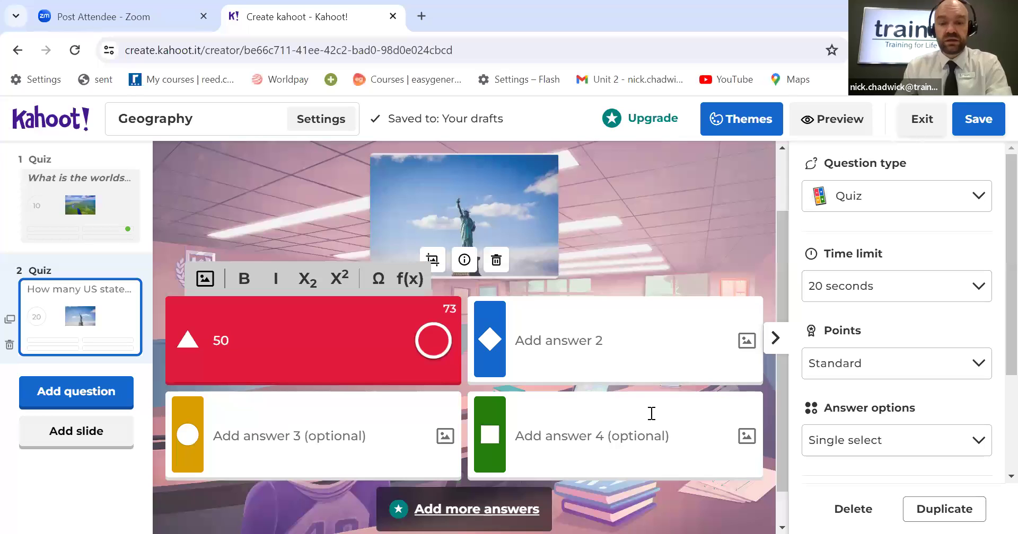
pyautogui.click(660, 334)
pyautogui.write('51')
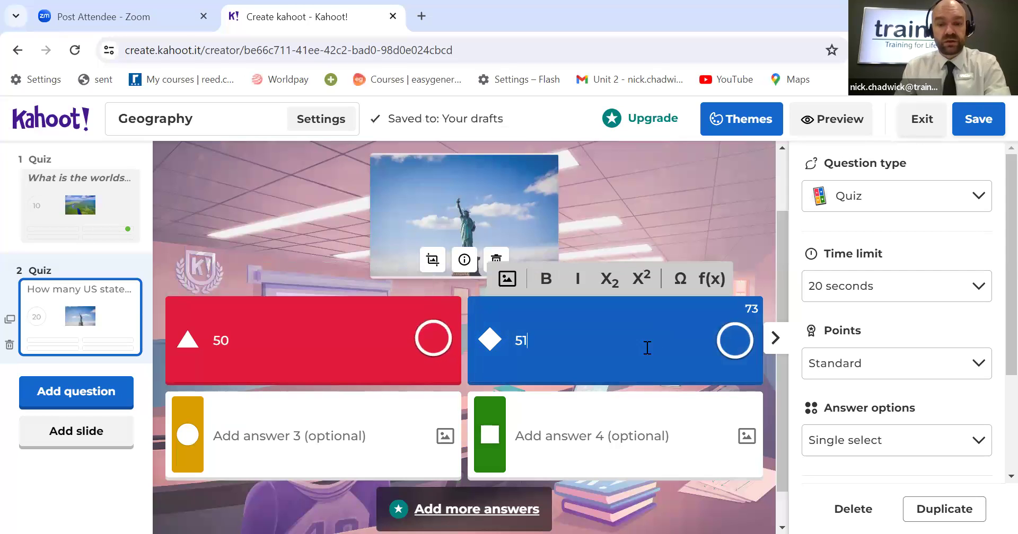
pyautogui.click(366, 429)
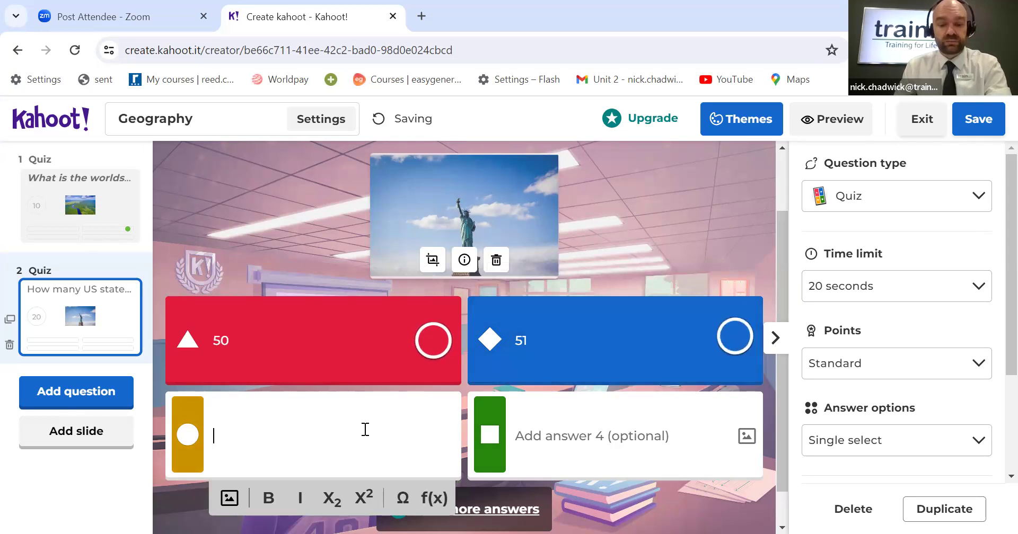
pyautogui.write('52')
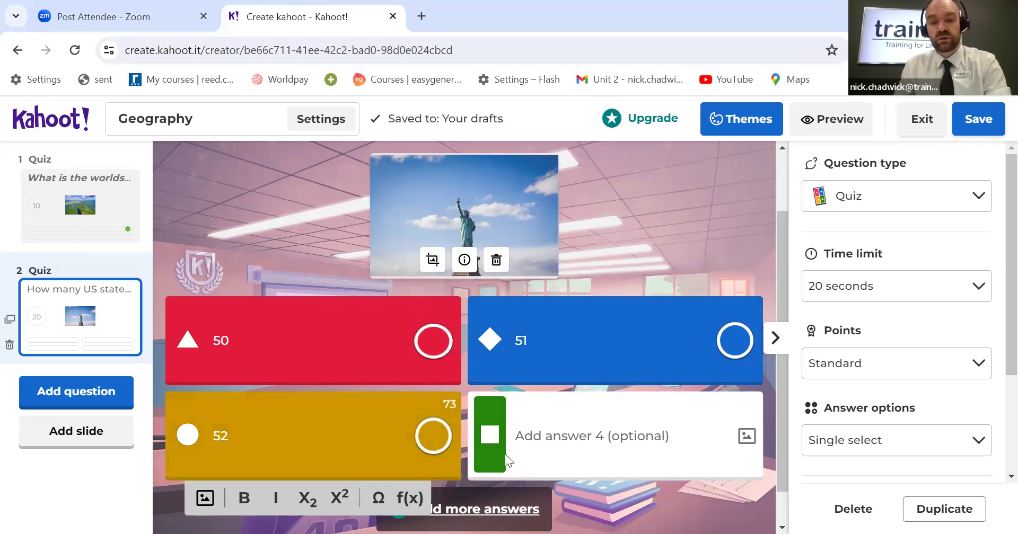
pyautogui.click(609, 426)
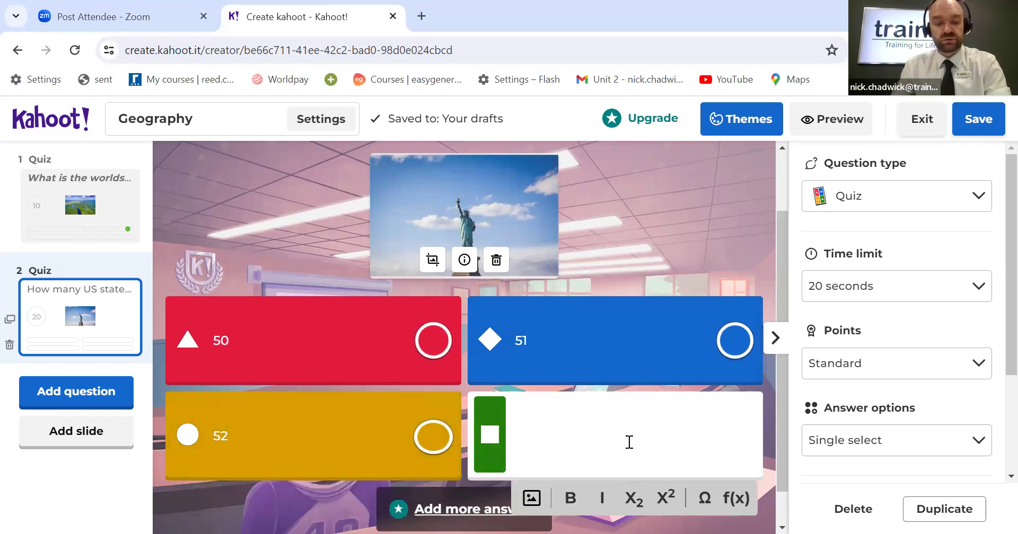
pyautogui.write('49')
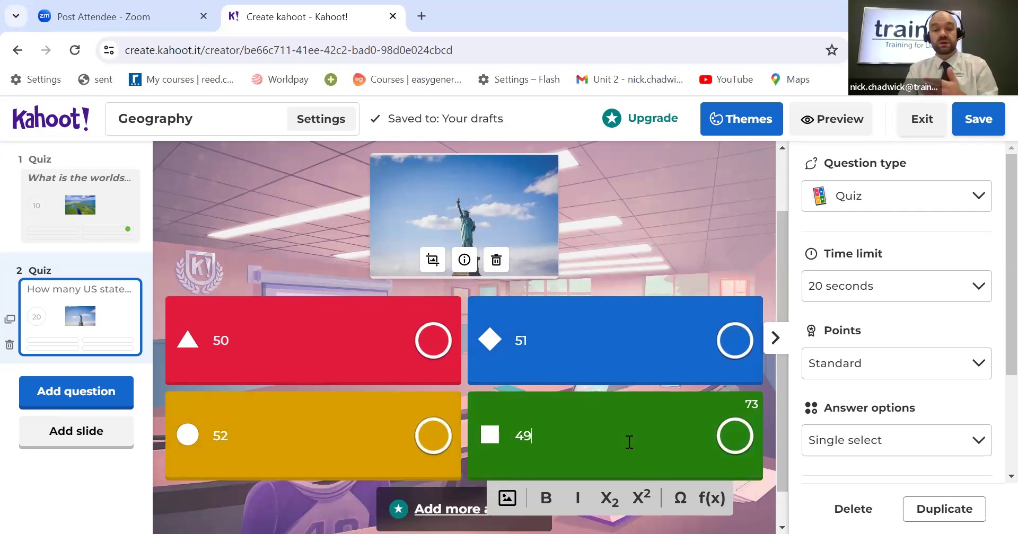
# Step: Mark 50 as the correct answer to the US states question
pyautogui.scroll(1, 633, 440)
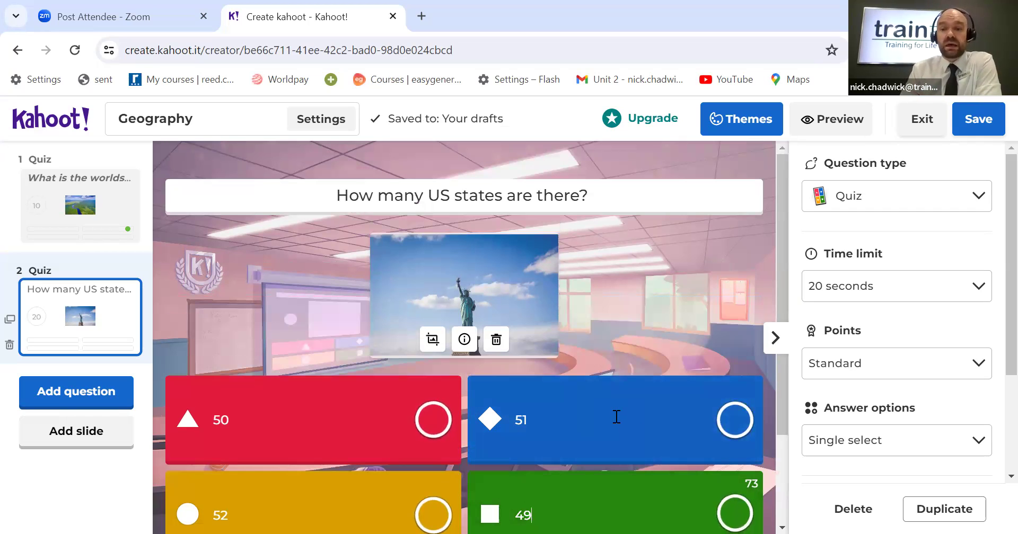
pyautogui.click(434, 431)
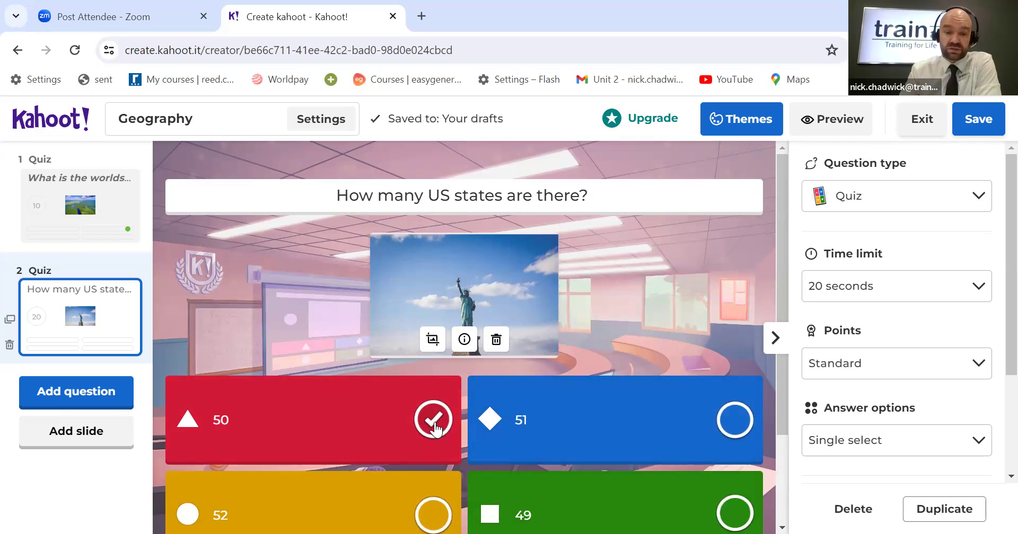
pyautogui.click(434, 427)
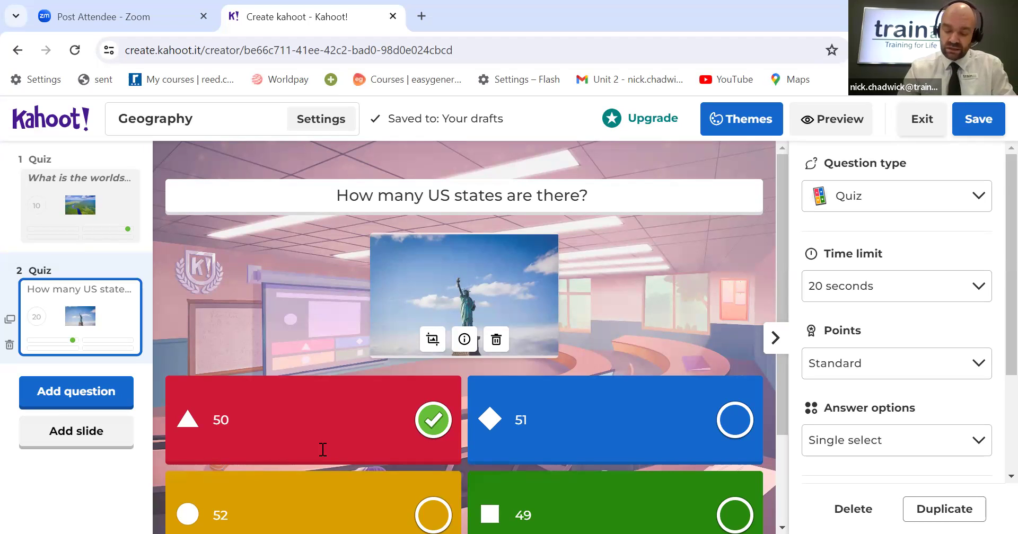
# Step: Add a True or false question with the text "The Great Pyramids of Giza are located in Egypt?"
pyautogui.click(90, 404)
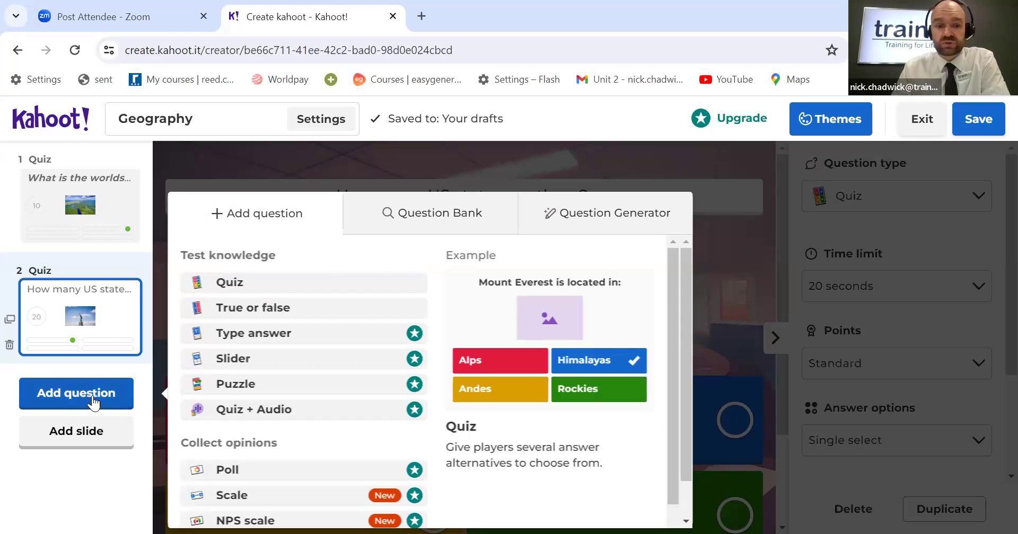
pyautogui.click(254, 317)
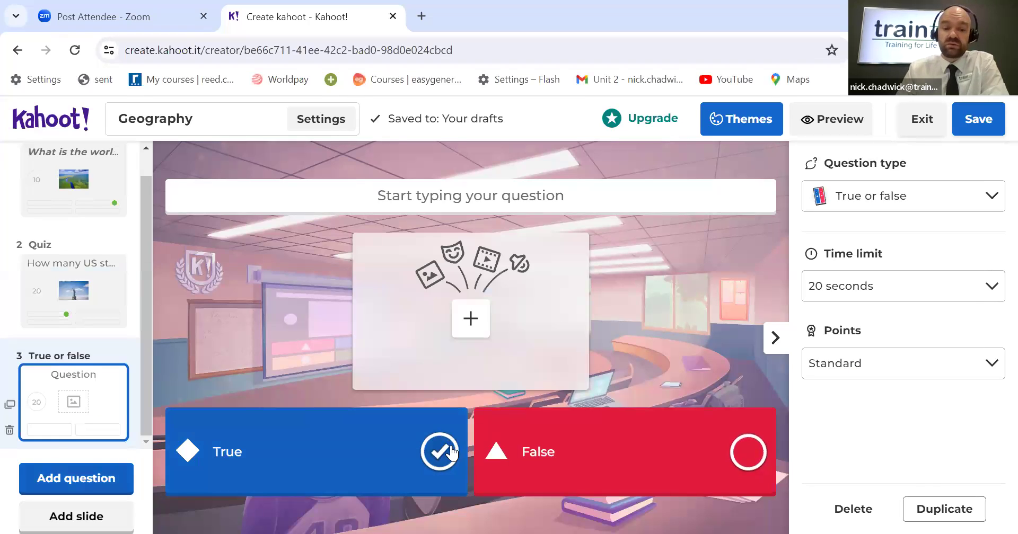
pyautogui.click(445, 206)
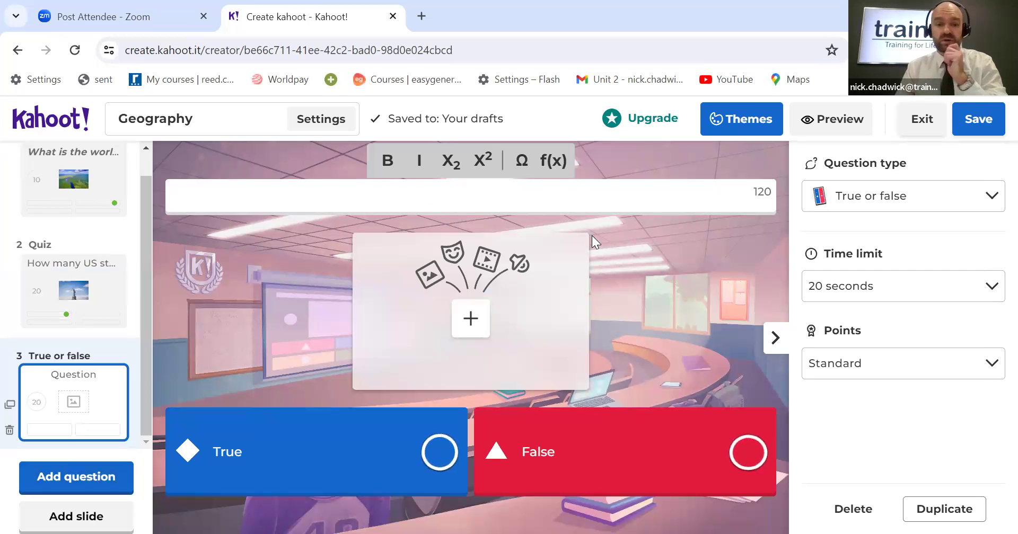
pyautogui.write('TH')
pyautogui.press('BackSpace')
pyautogui.write('h')
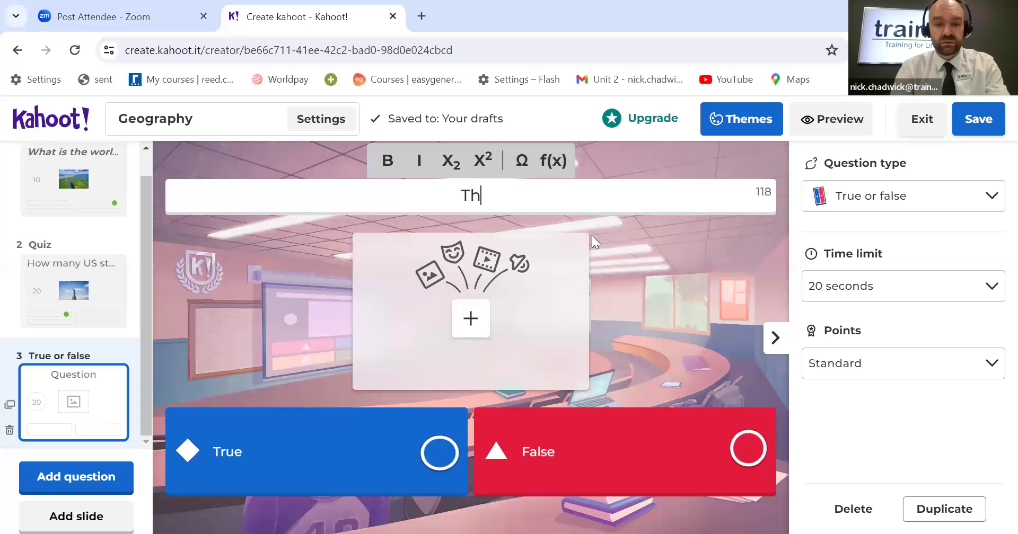
pyautogui.write('eGrea')
pyautogui.press('BackSpace')
pyautogui.press('BackSpace')
pyautogui.press('BackSpace')
pyautogui.press('BackSpace')
pyautogui.write('Grea')
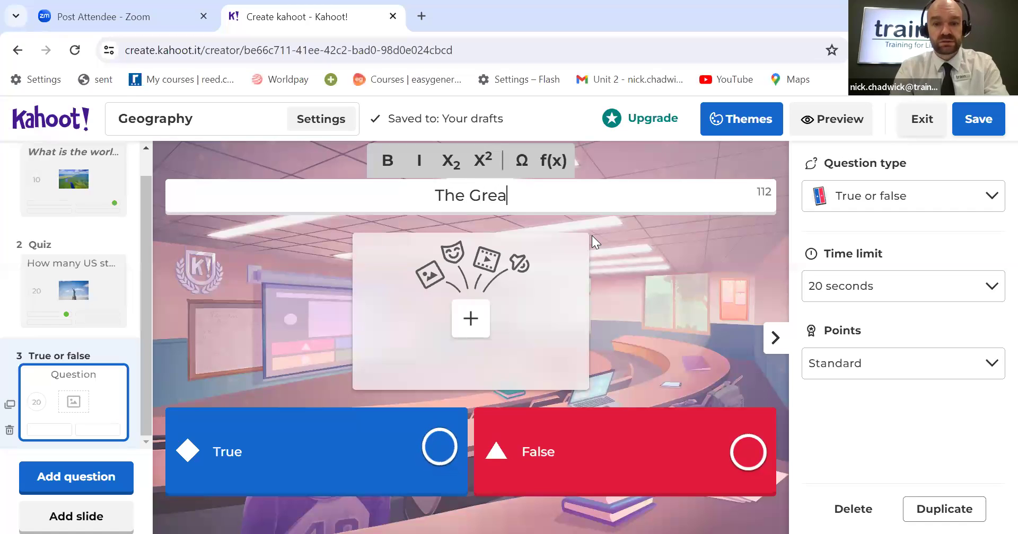
pyautogui.write('t Py')
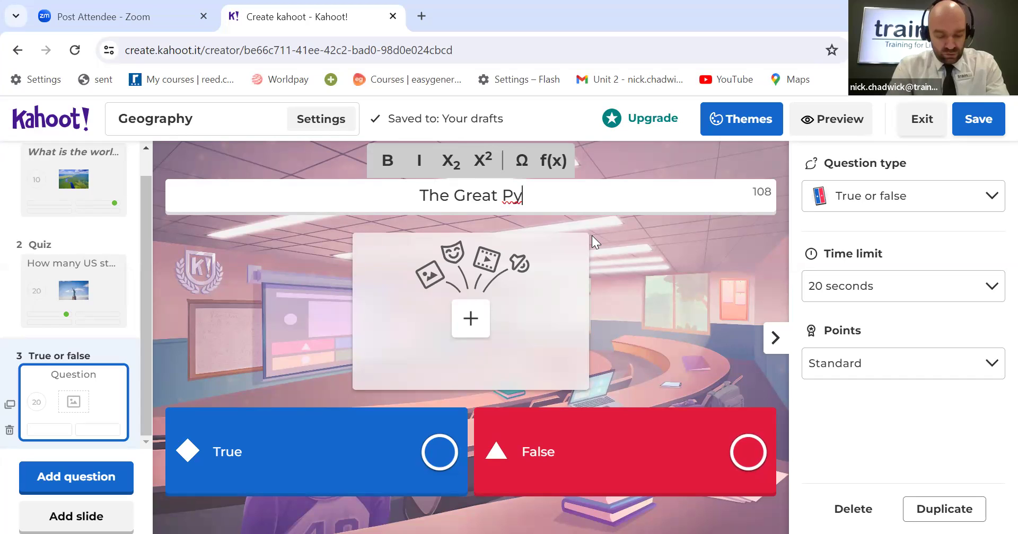
pyautogui.write('ramid')
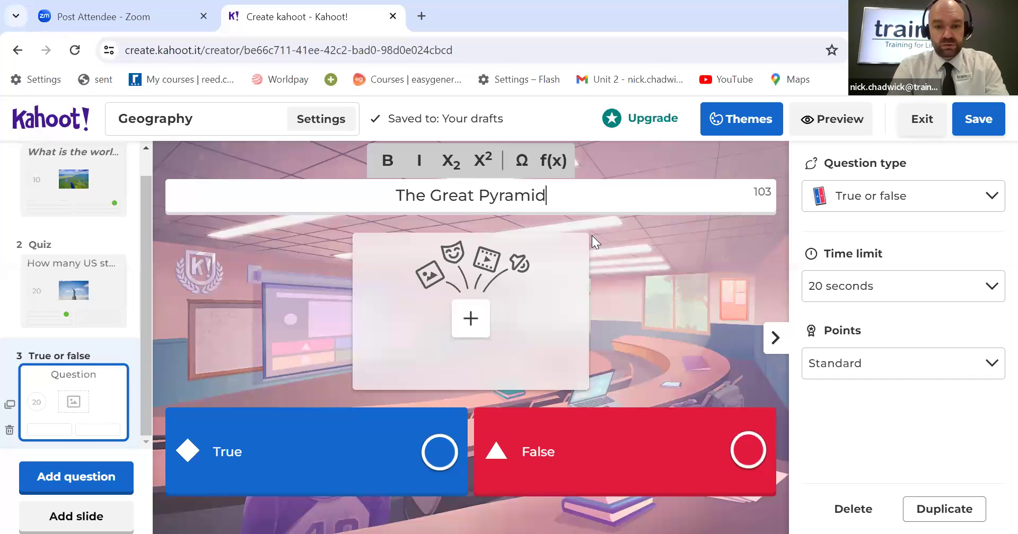
pyautogui.write('s of Gize')
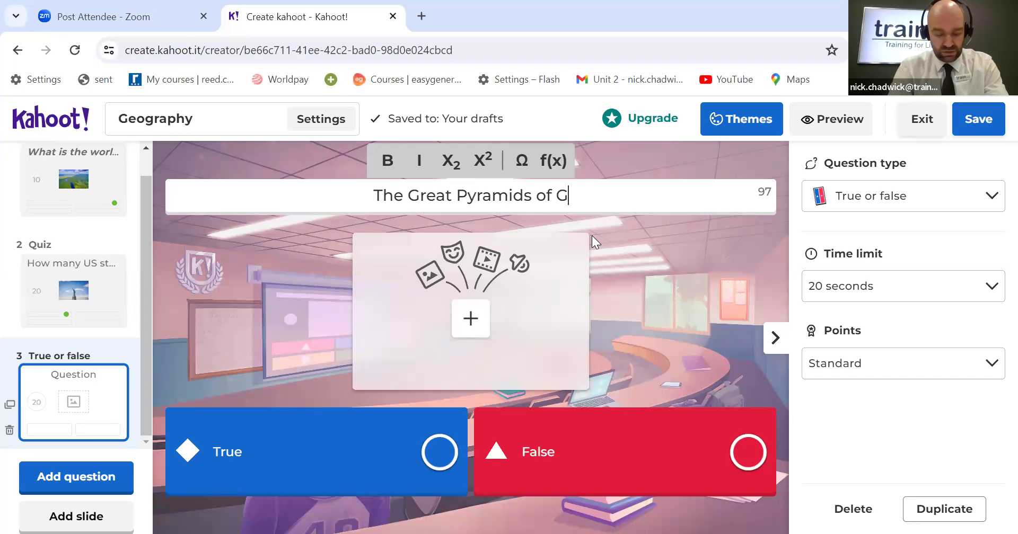
pyautogui.press('BackSpace')
pyautogui.press('BackSpace')
pyautogui.write('a are located in ')
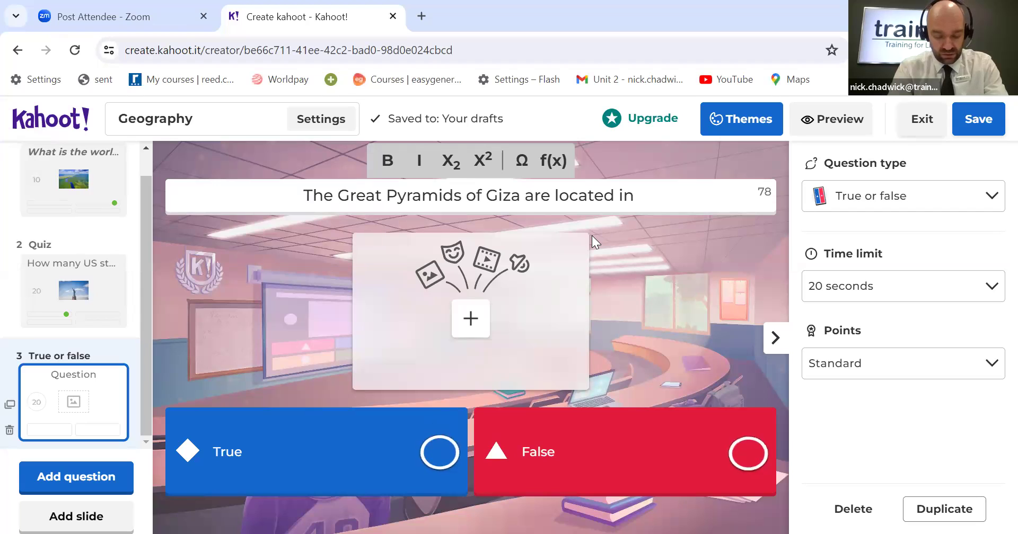
pyautogui.write('Eg')
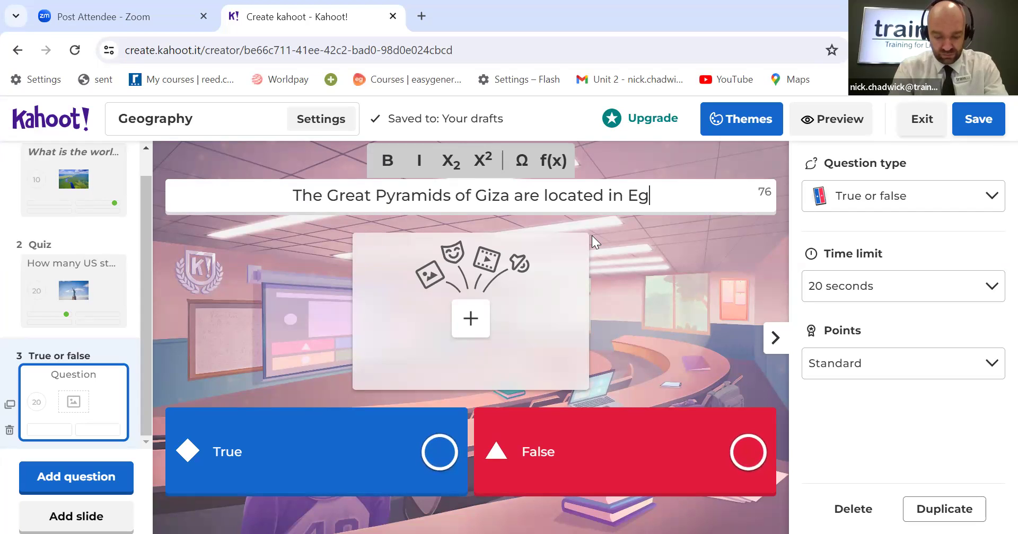
pyautogui.write('ypt?')
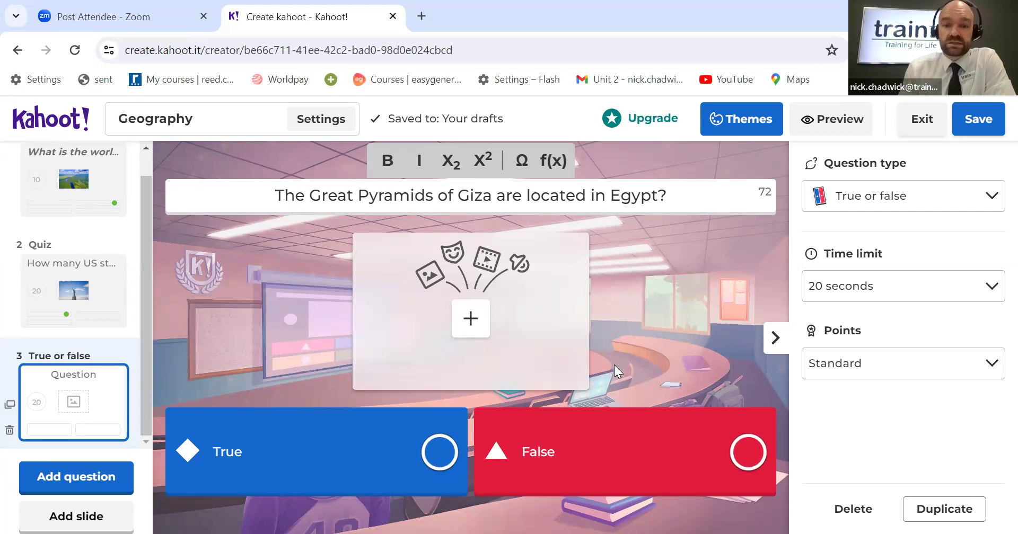
# Step: Open the media library for the pyramids question and browse Unsplash images using the suggested terms "pyramids" and "ancient egypt"
pyautogui.click(471, 320)
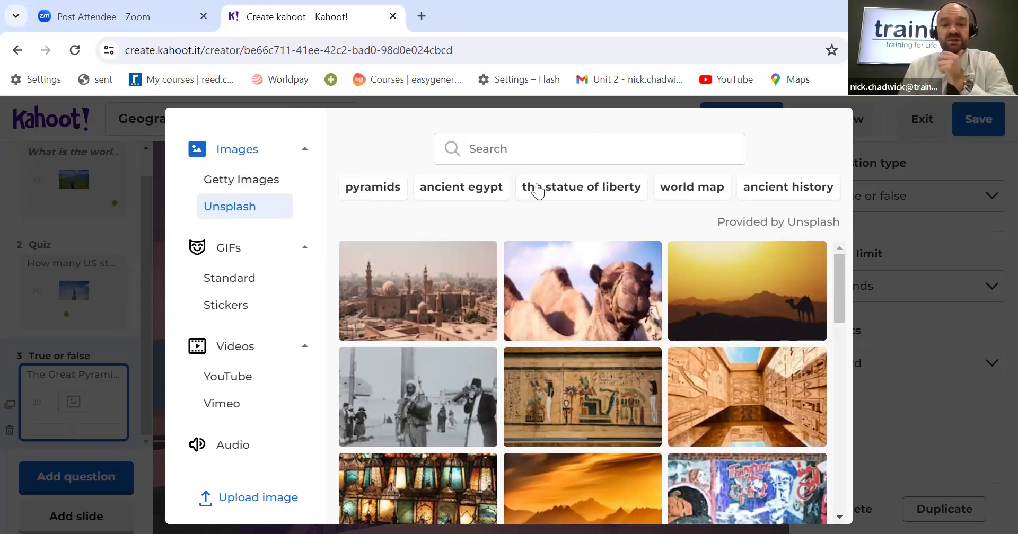
pyautogui.click(392, 192)
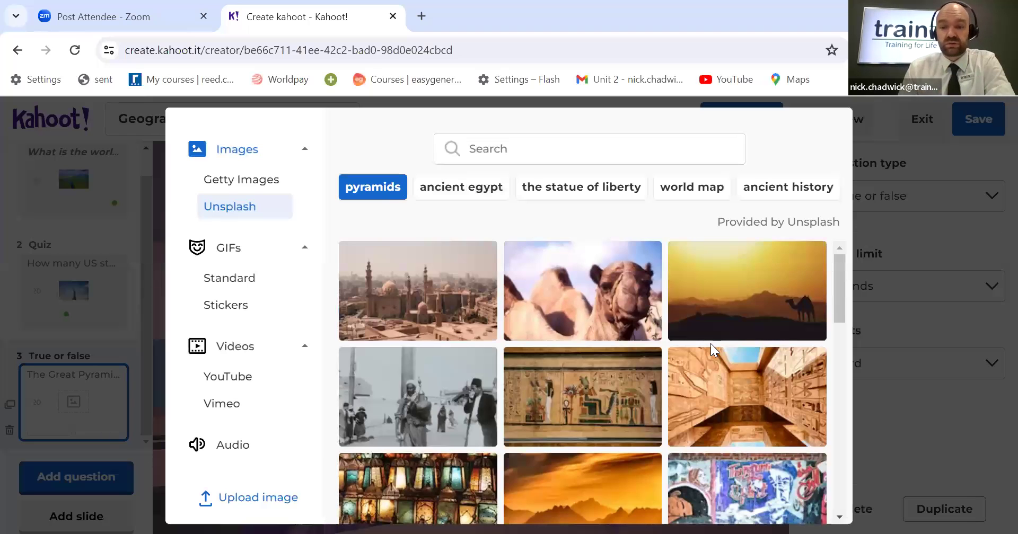
pyautogui.scroll(-6, 711, 350)
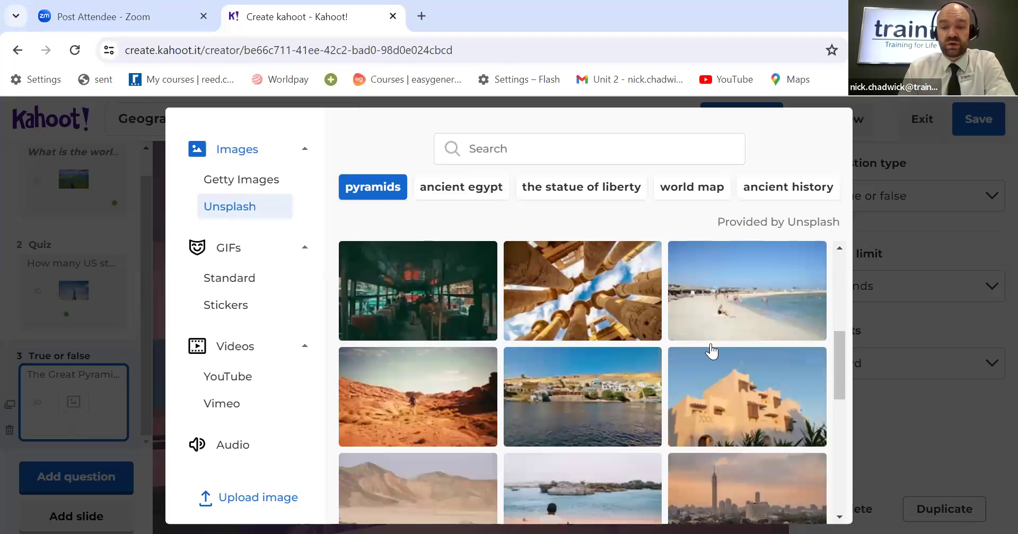
pyautogui.scroll(-4, 714, 350)
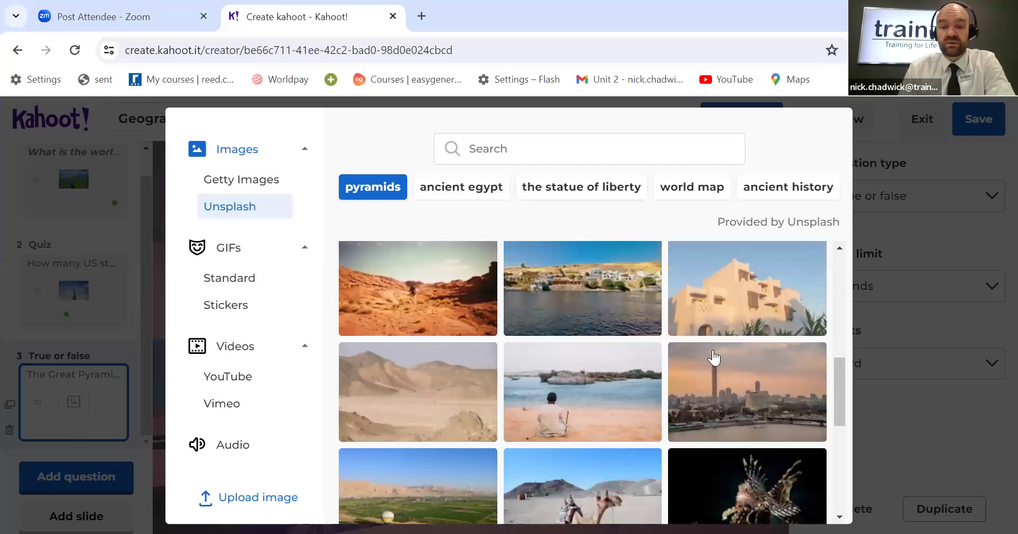
pyautogui.scroll(-3, 733, 341)
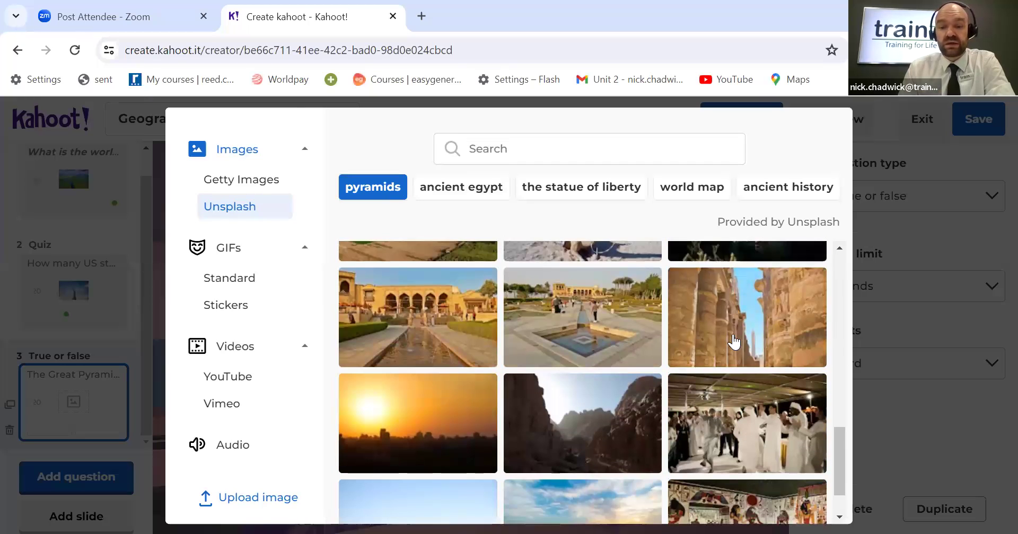
pyautogui.scroll(-1, 733, 339)
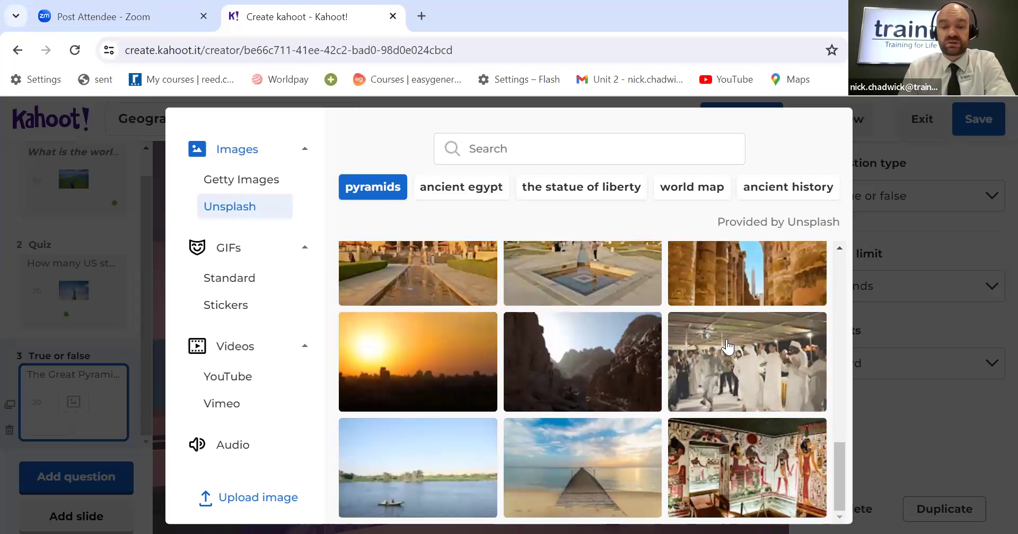
pyautogui.scroll(11, 726, 346)
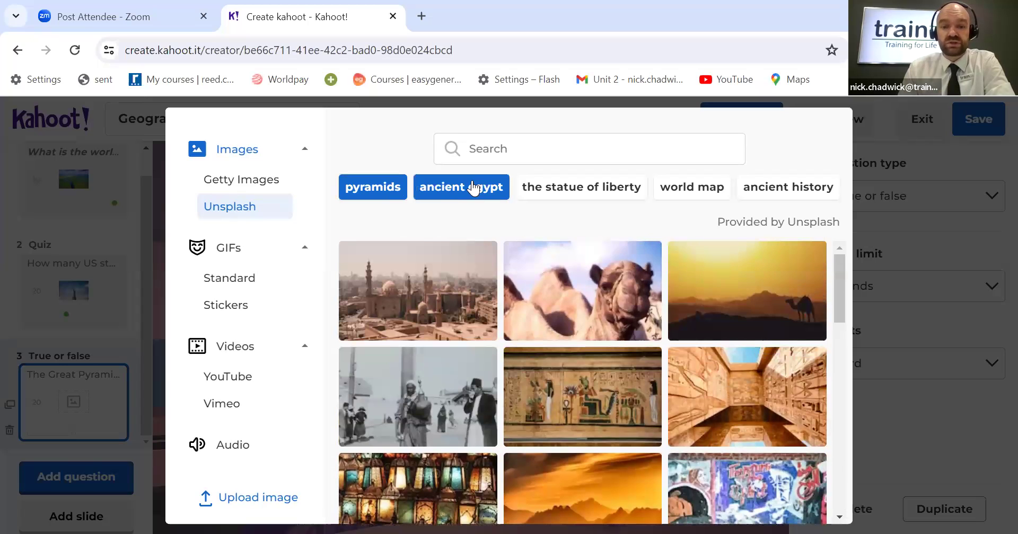
pyautogui.click(473, 187)
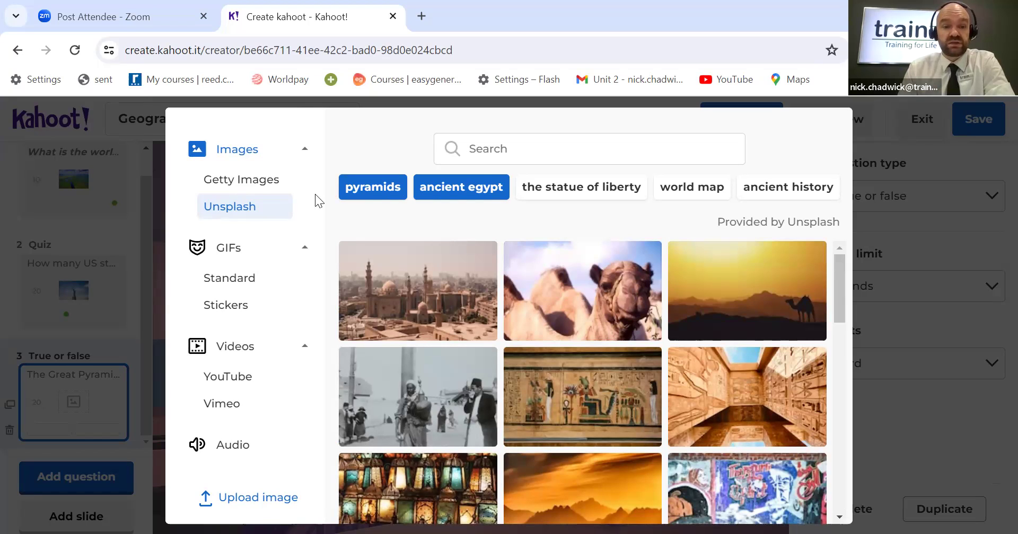
# Step: Search Unsplash for "pyra", apply the suggested term "pyramids" and insert the image of a single pyramid under a cloudy sky
pyautogui.click(506, 155)
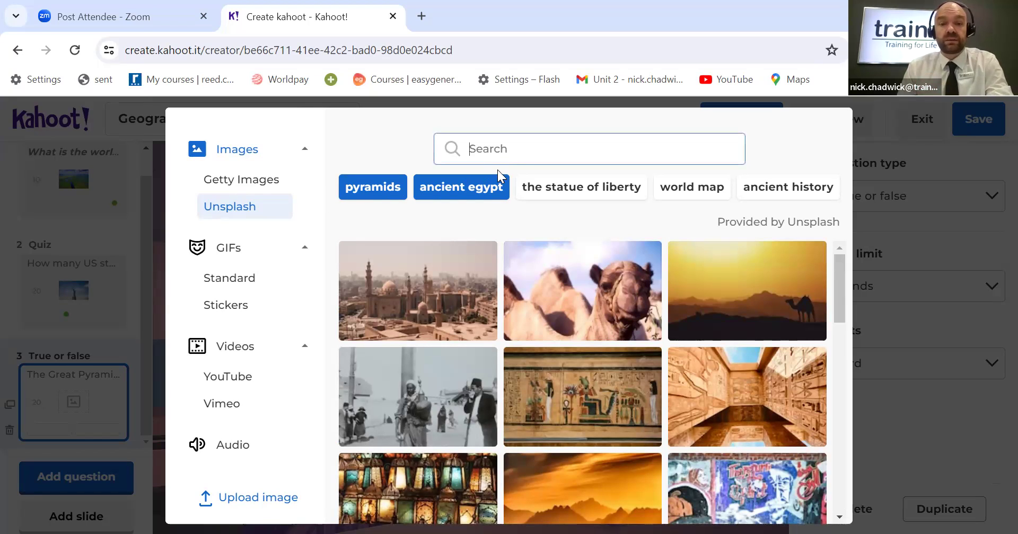
pyautogui.write('p')
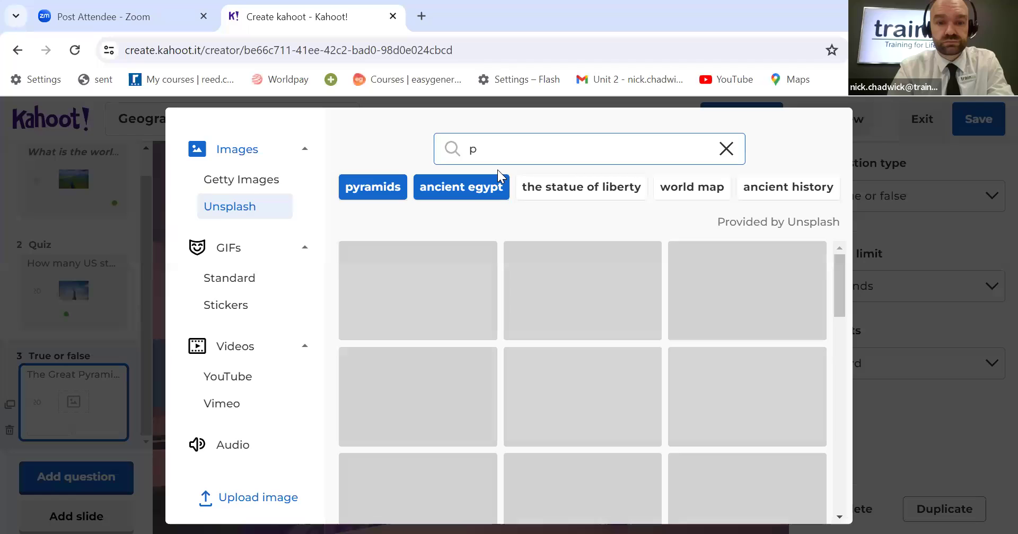
pyautogui.write('yr')
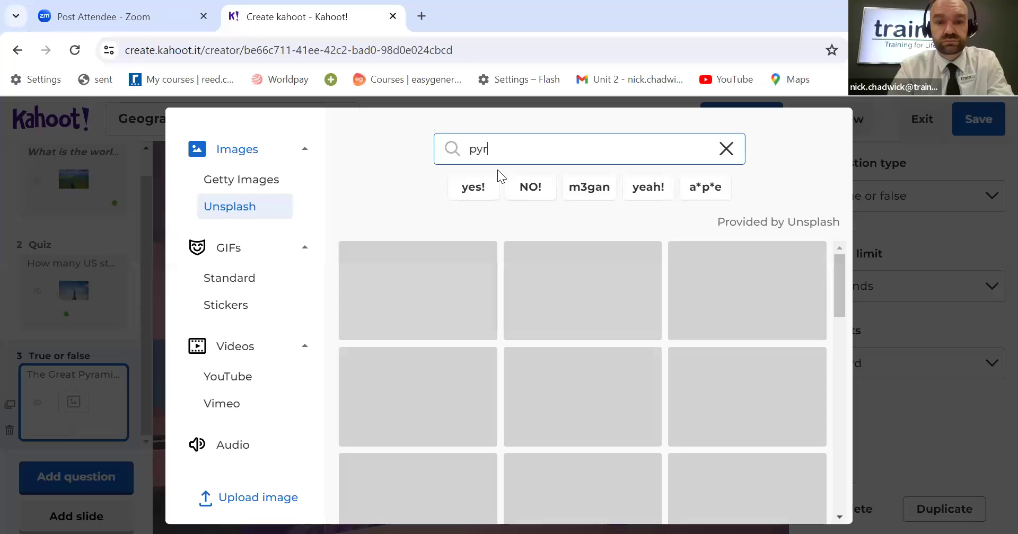
pyautogui.write('a')
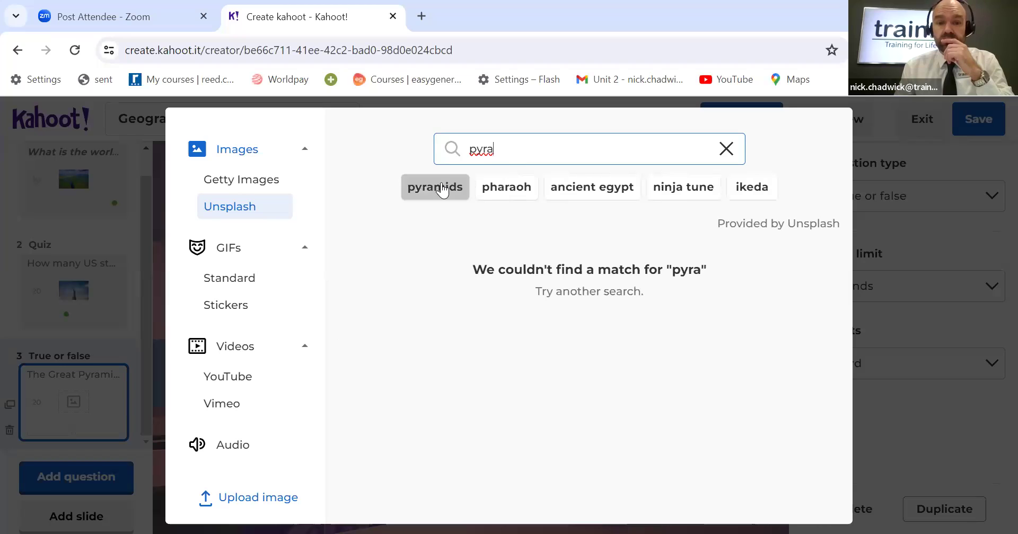
pyautogui.click(444, 189)
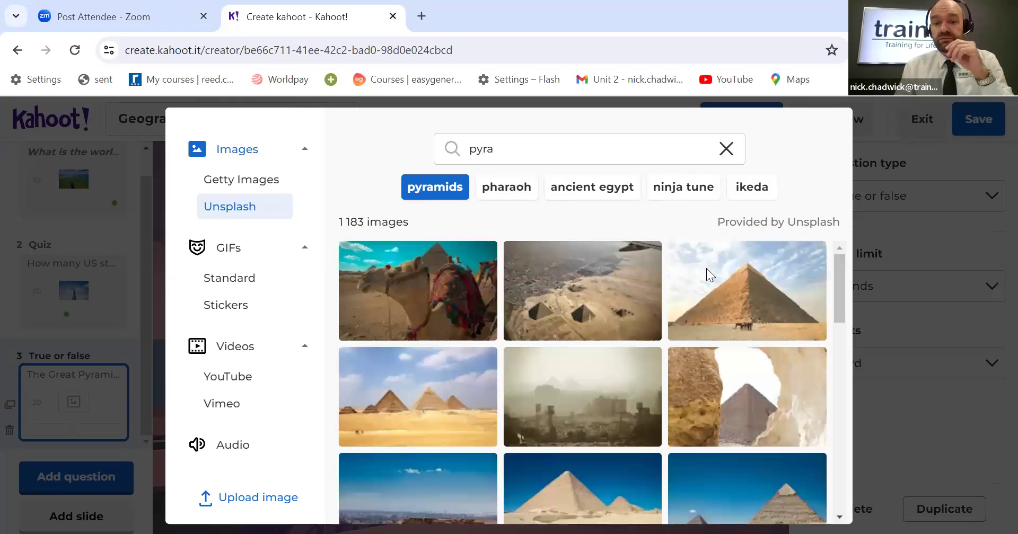
pyautogui.click(705, 279)
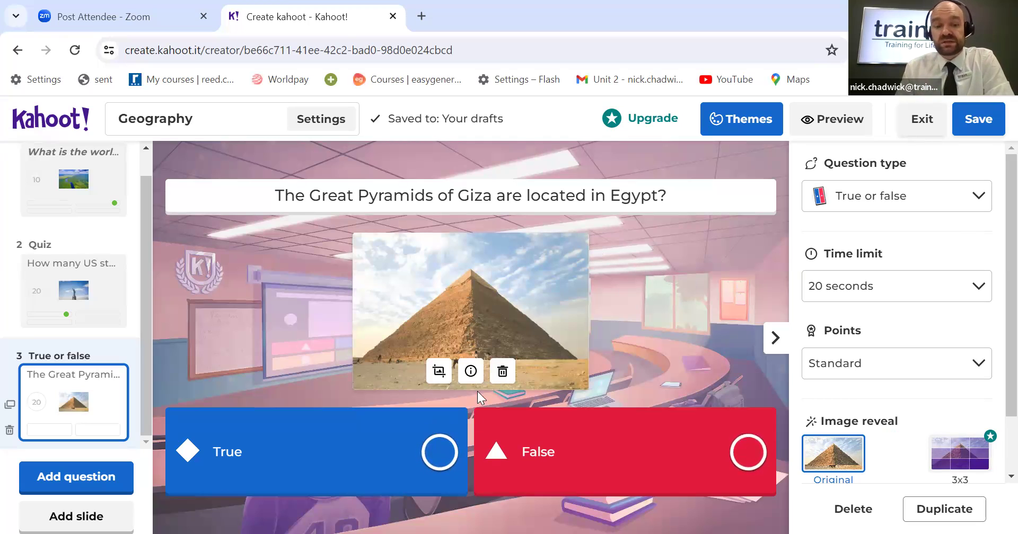
# Step: Mark True as the correct answer to the pyramids question and set its time limit to 5 seconds
pyautogui.click(440, 452)
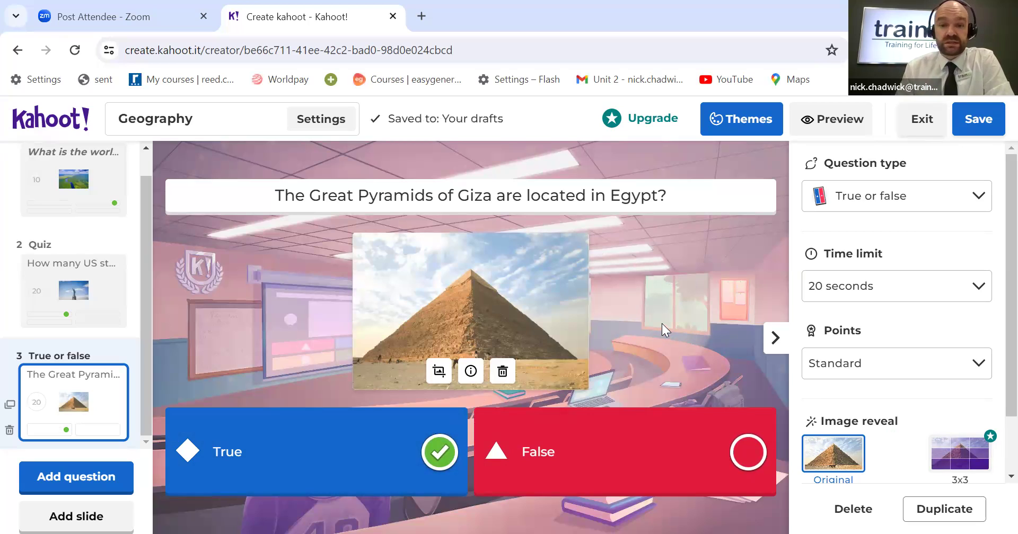
pyautogui.click(864, 286)
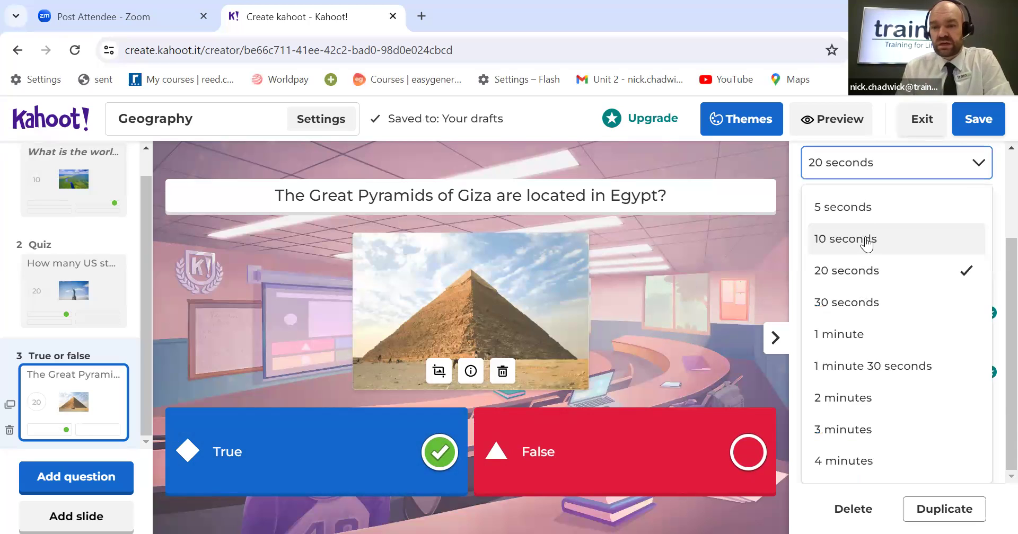
pyautogui.click(871, 223)
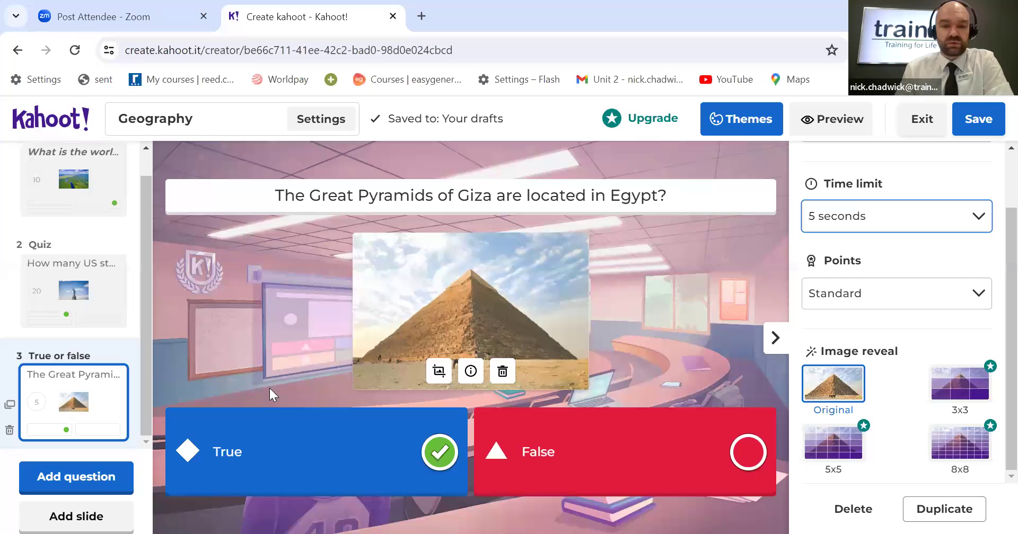
# Step: Add a Slider question to the kahoot and look over its answer scale
pyautogui.click(75, 488)
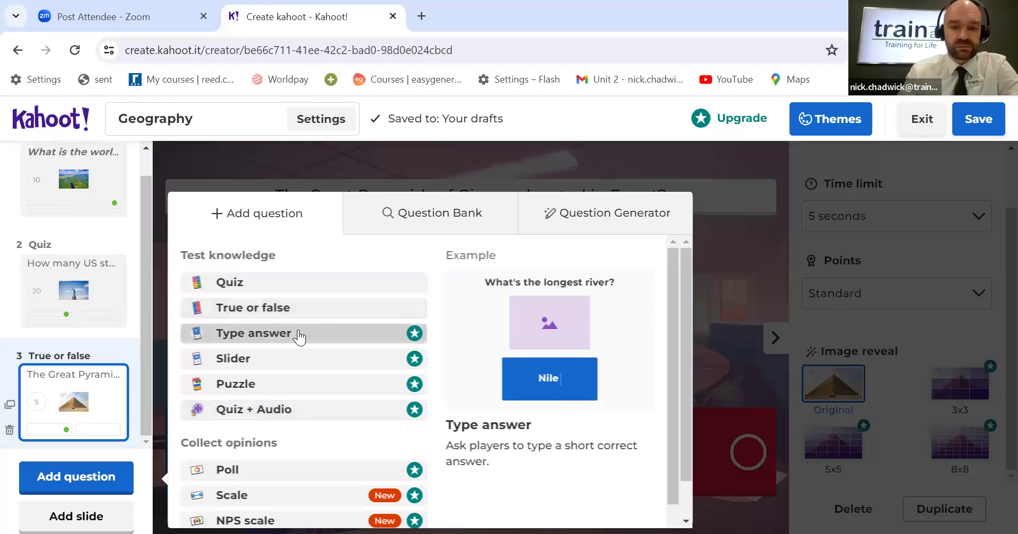
pyautogui.click(242, 362)
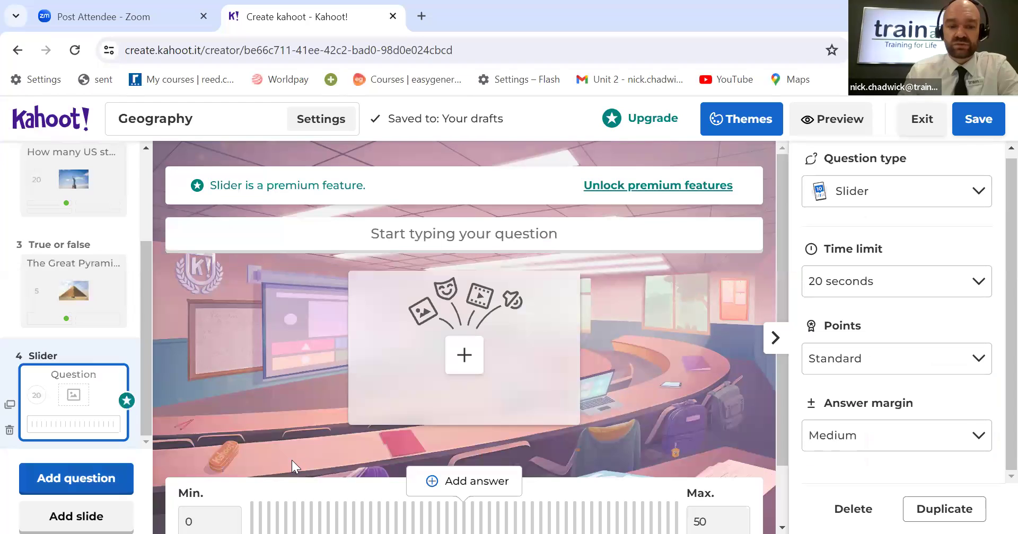
pyautogui.scroll(-2, 292, 467)
pyautogui.moveTo(281, 453); pyautogui.dragTo(684, 446)
pyautogui.scroll(2, 684, 447)
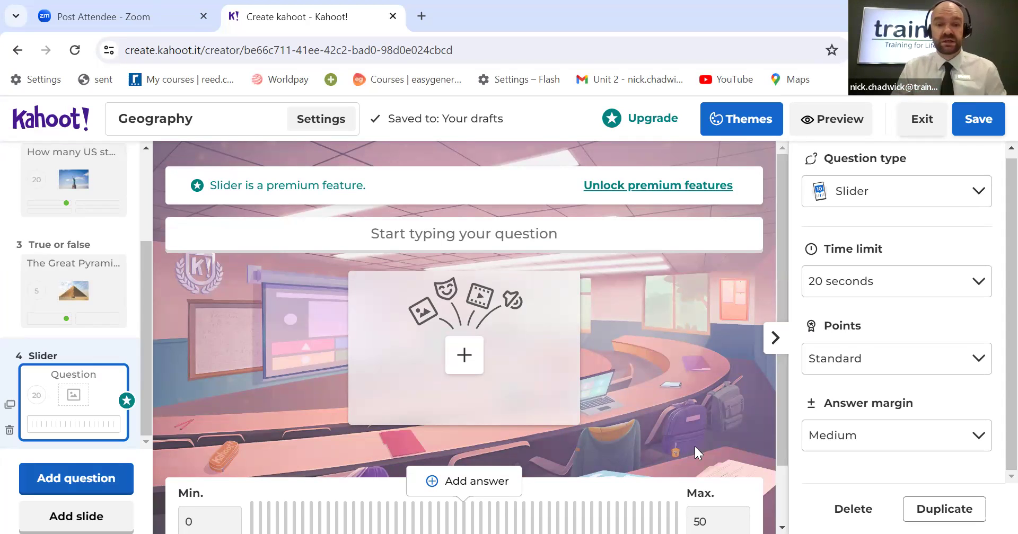
# Step: Enter "How tall is Mount Everest in Meters?" as the slider question's text and make it bold
pyautogui.click(501, 241)
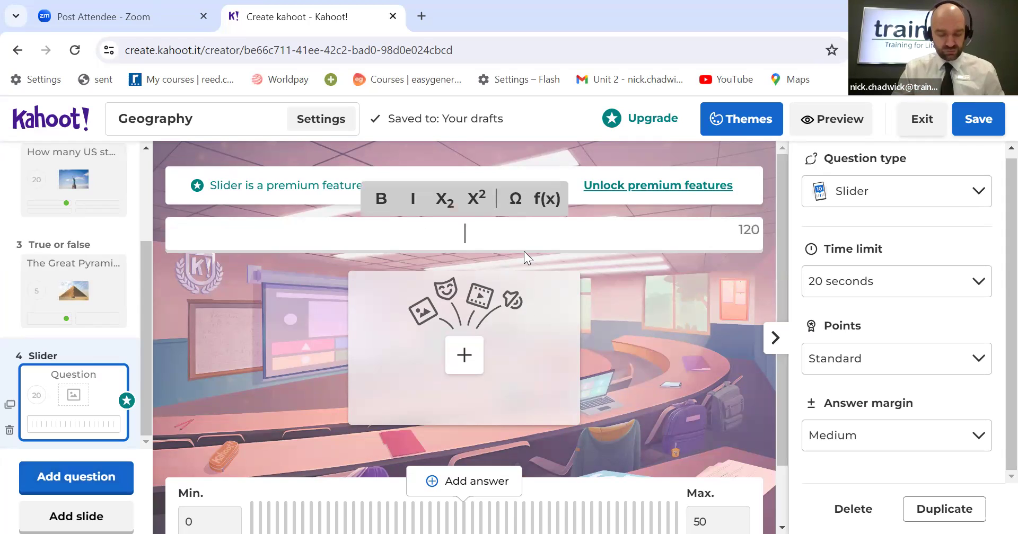
pyautogui.write('How tal')
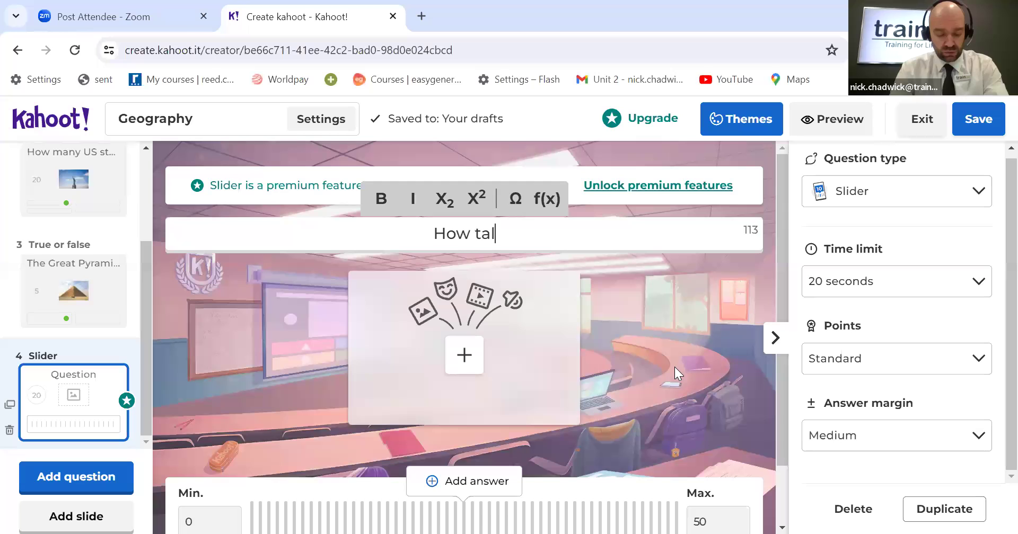
pyautogui.write('l is Mount Ever')
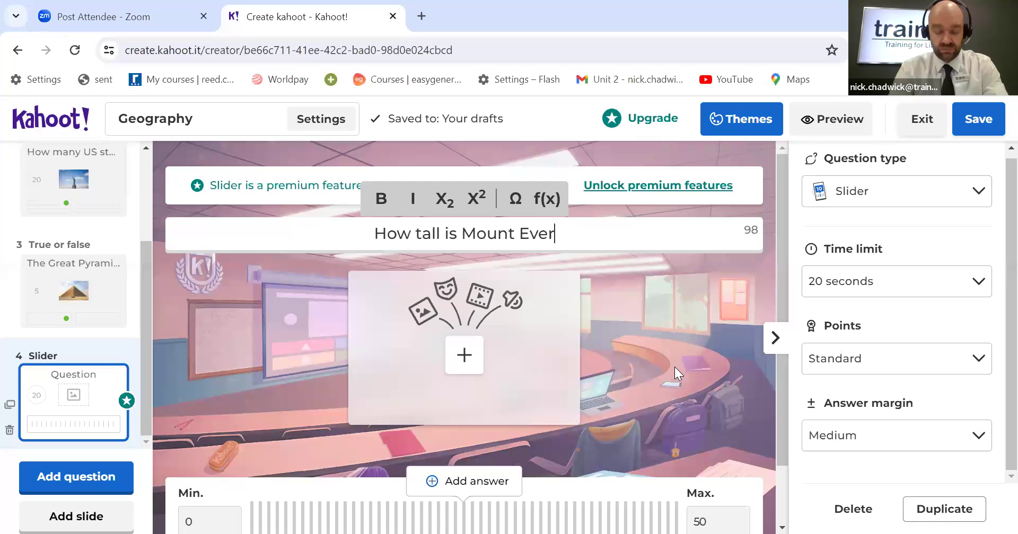
pyautogui.write('est in M')
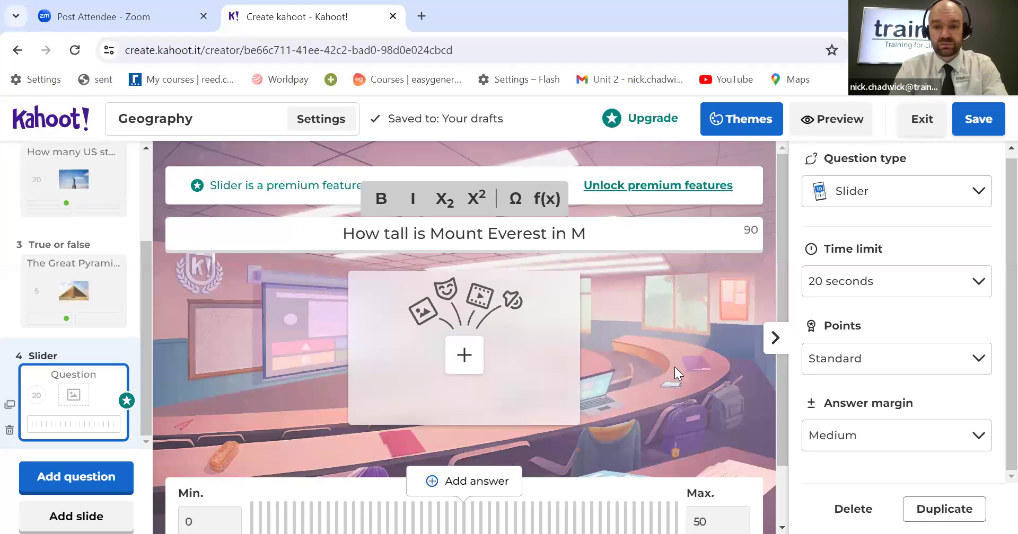
pyautogui.write('eters?')
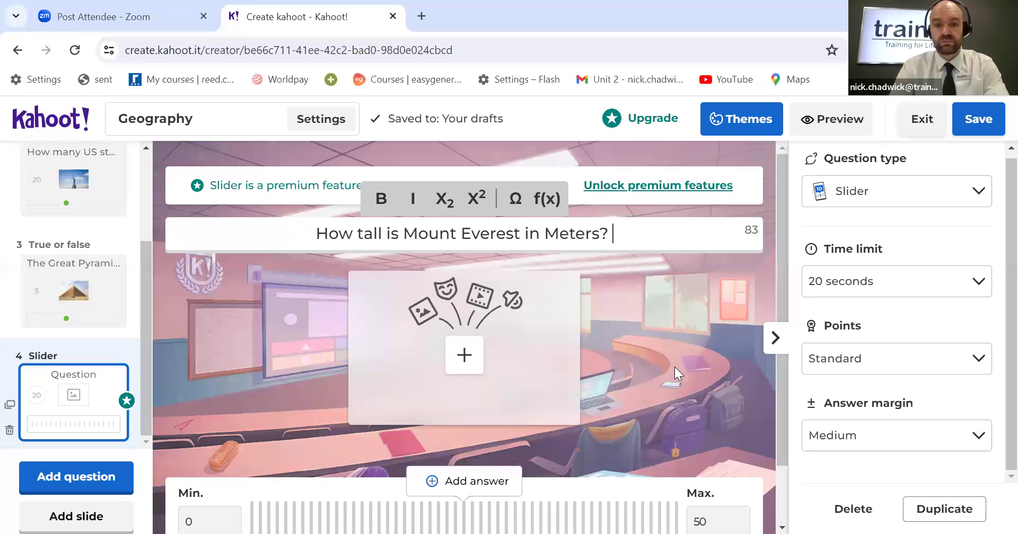
pyautogui.tripleClick(384, 238)
pyautogui.click(381, 199)
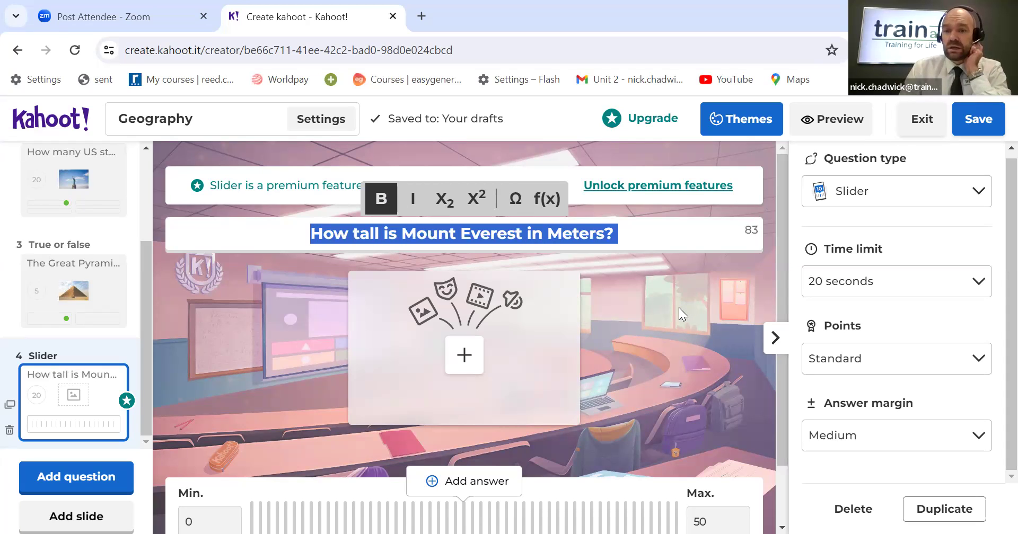
# Step: Insert the Unsplash image of a reddish sunlit mountain peak against a pink sky into the Mount Everest question
pyautogui.click(465, 359)
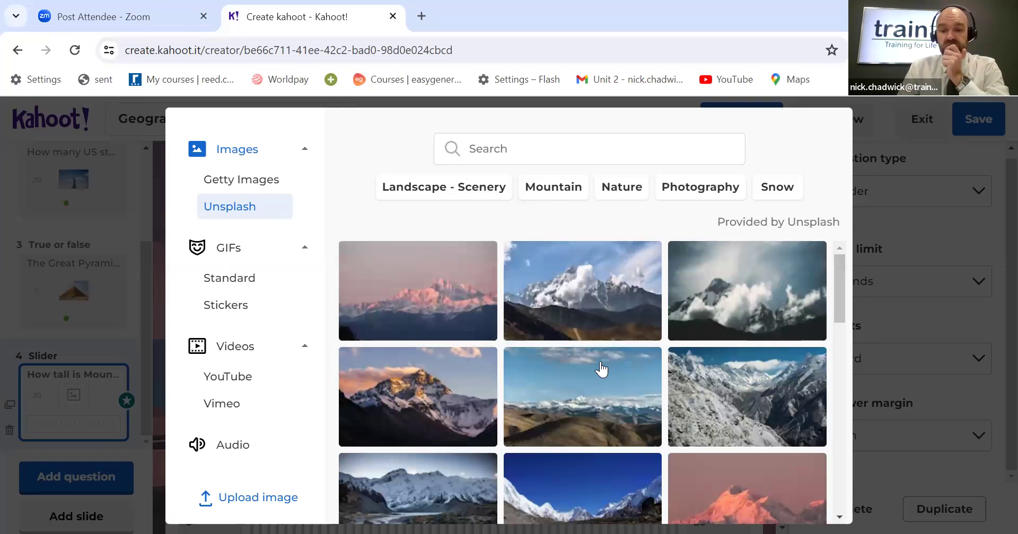
pyautogui.scroll(-3, 600, 369)
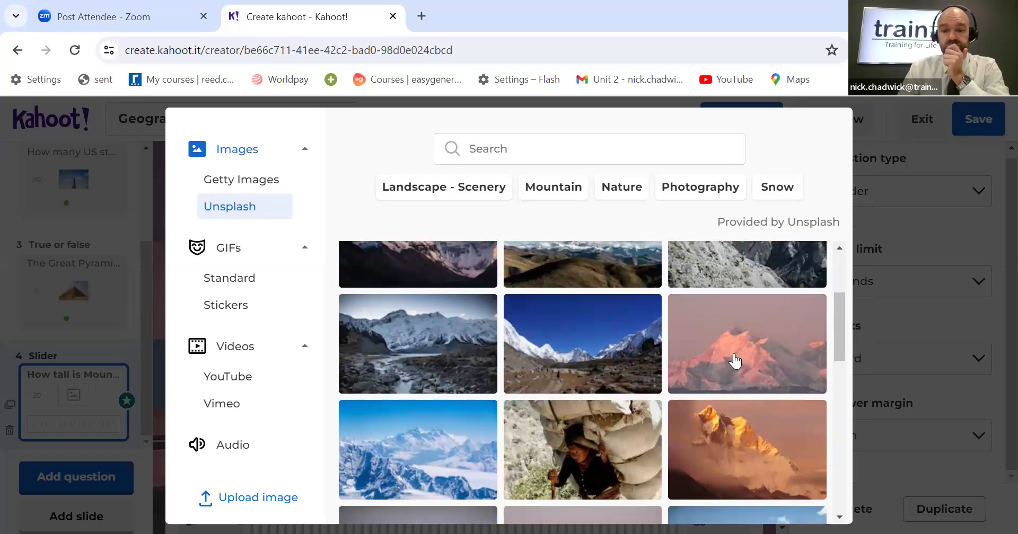
pyautogui.click(736, 346)
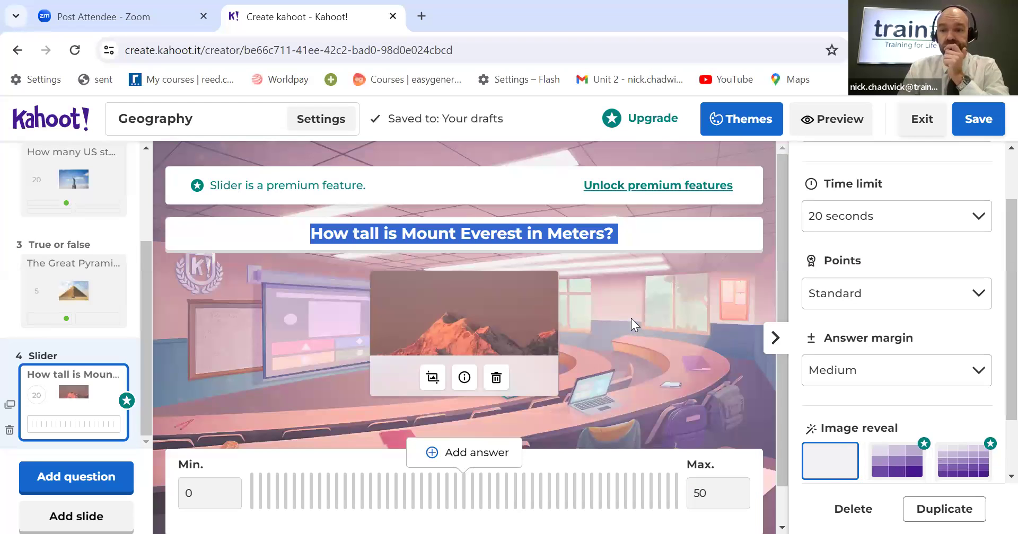
# Step: Set the Mount Everest slider's correct answer to 8850 and review the resulting answer range
pyautogui.scroll(-1, 648, 329)
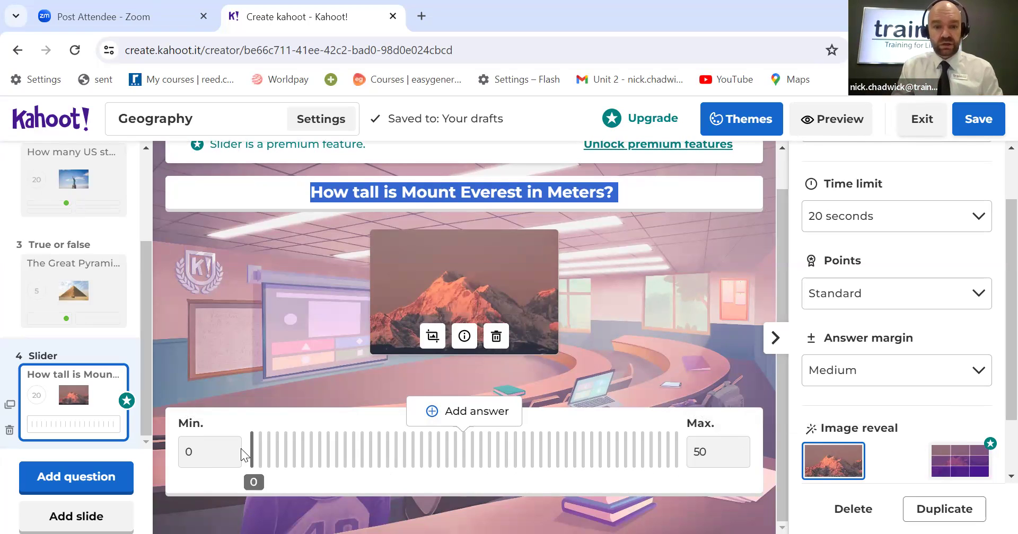
pyautogui.click(202, 454)
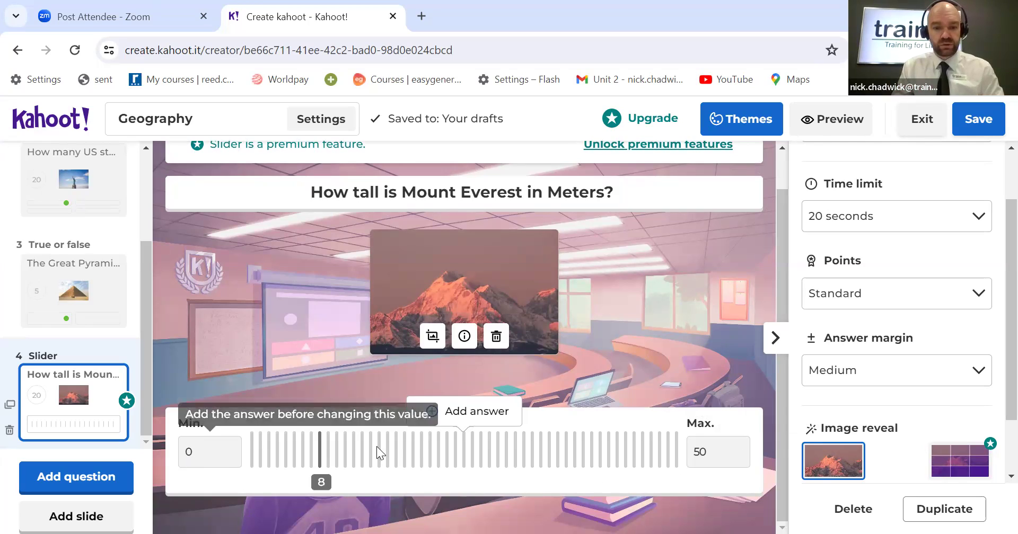
pyautogui.click(466, 411)
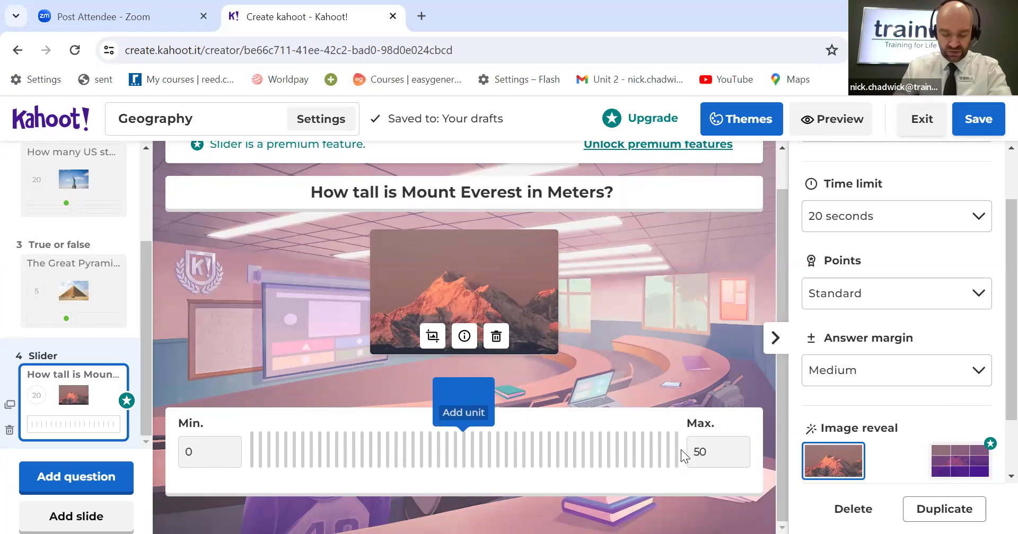
pyautogui.write('8850')
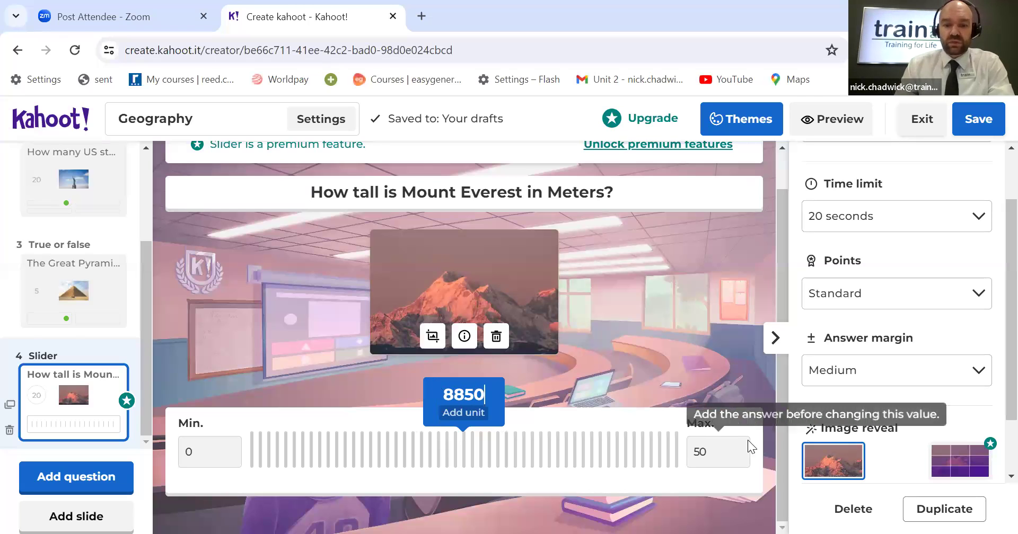
pyautogui.click(606, 389)
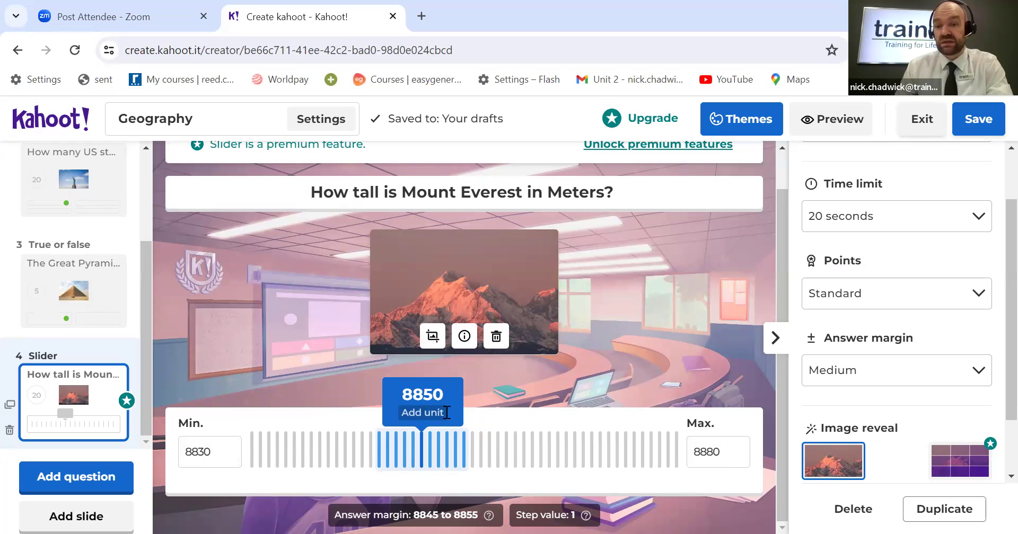
pyautogui.scroll(1, 556, 358)
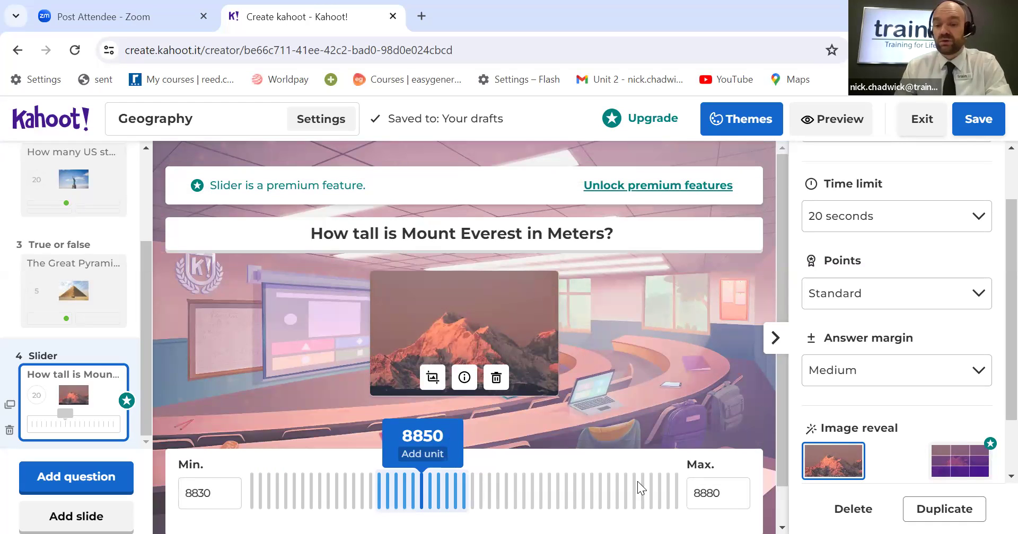
pyautogui.scroll(-1, 664, 379)
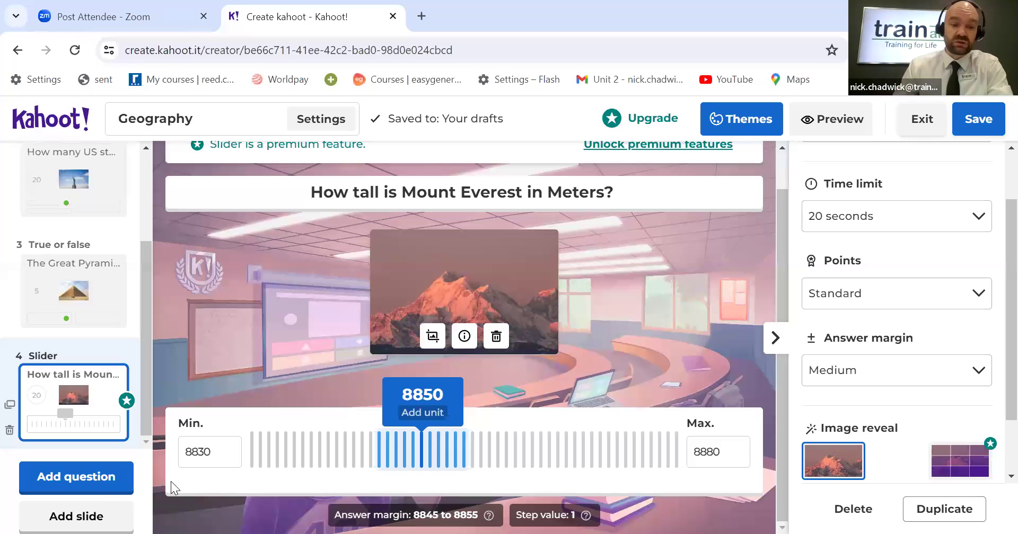
# Step: Add a Type answer question to the kahoot with the bold text "What is the world's largest ocean?"
pyautogui.click(98, 489)
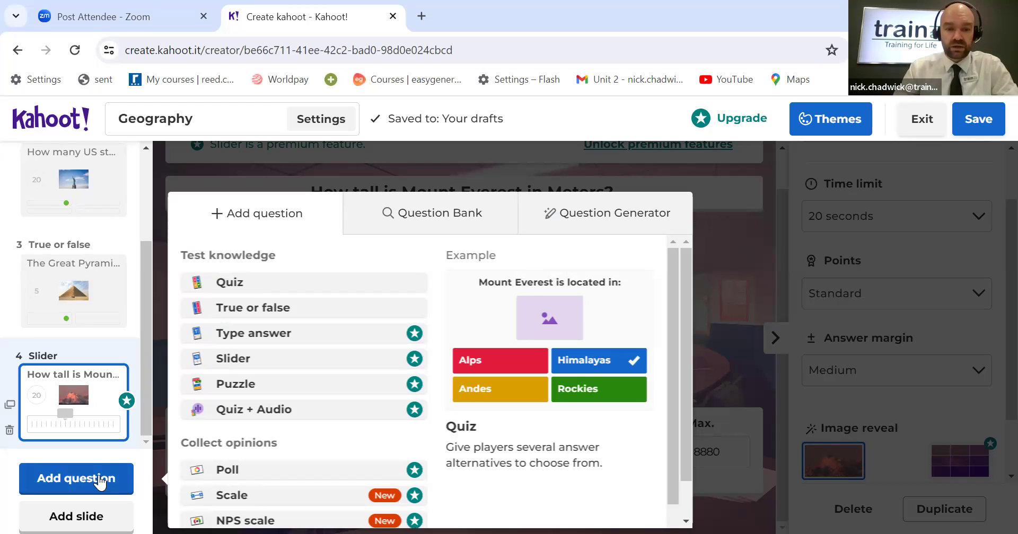
pyautogui.click(280, 337)
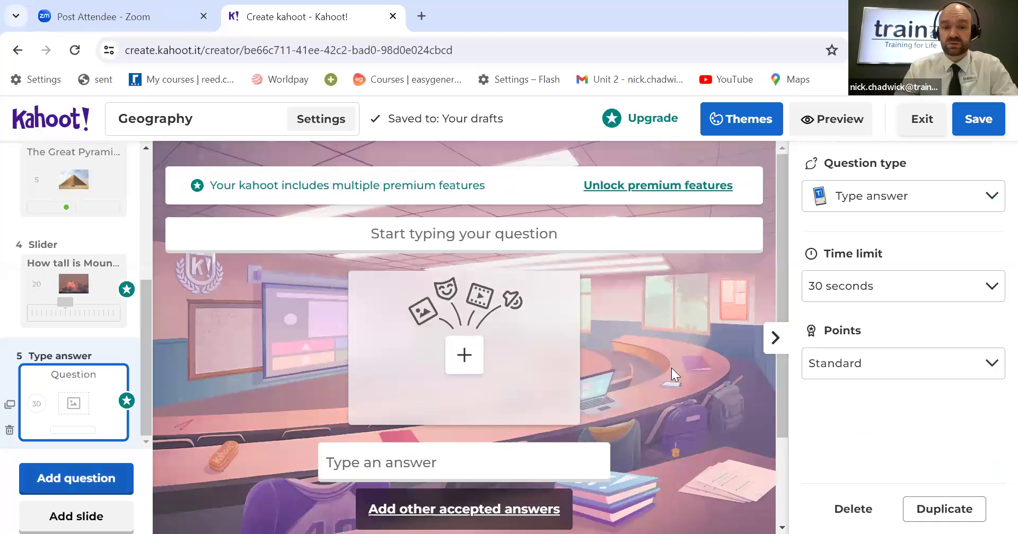
pyautogui.click(582, 238)
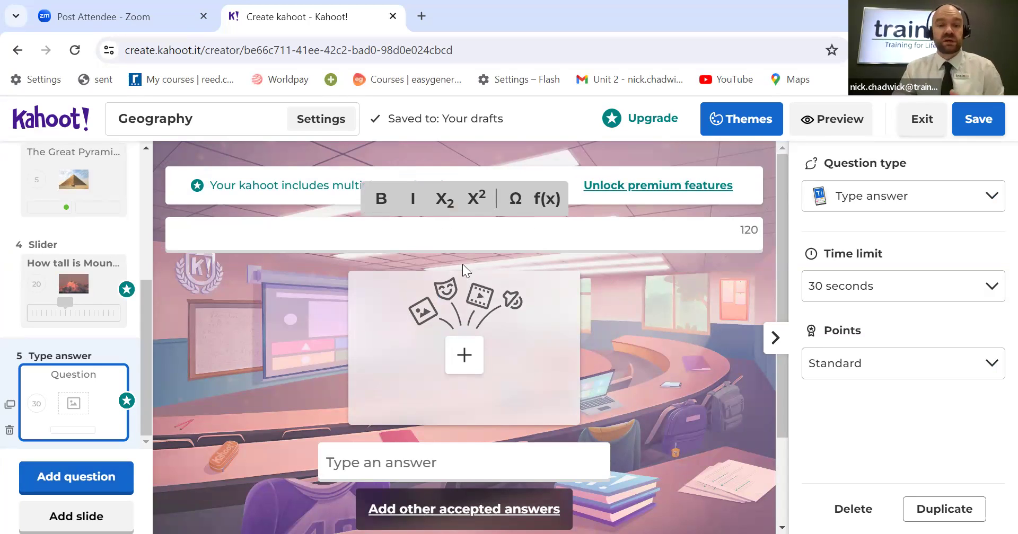
pyautogui.click(381, 198)
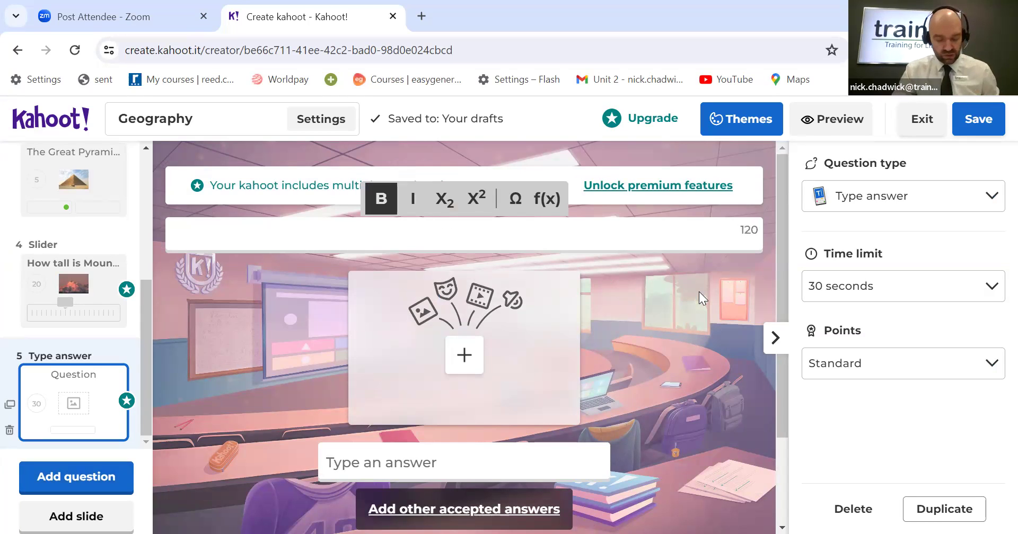
pyautogui.write('W')
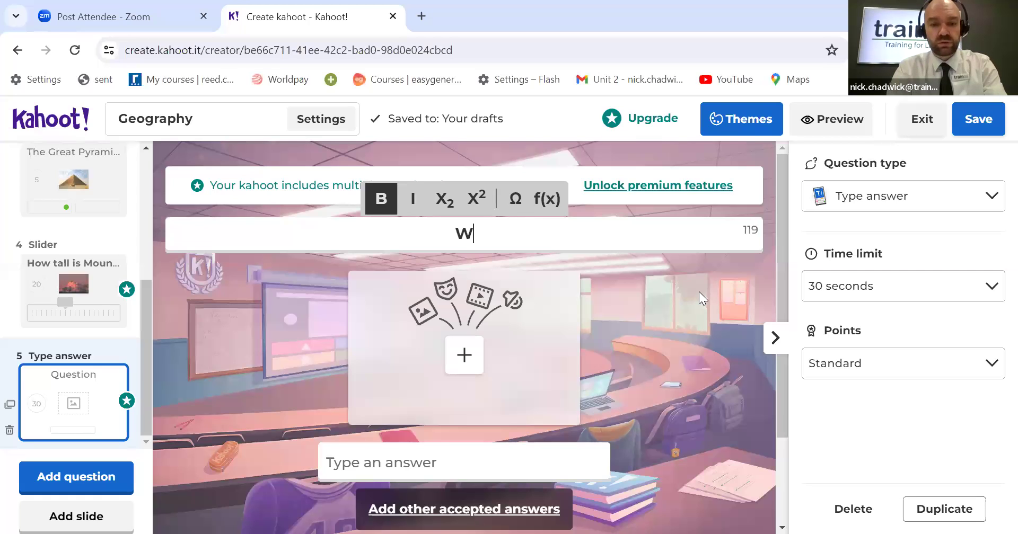
pyautogui.write('hat is the wo')
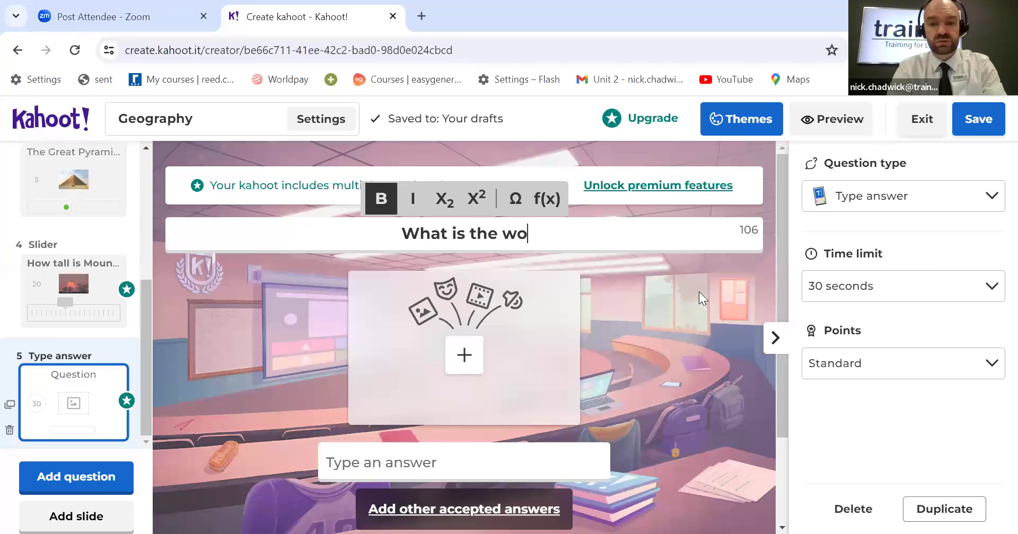
pyautogui.write("rld's")
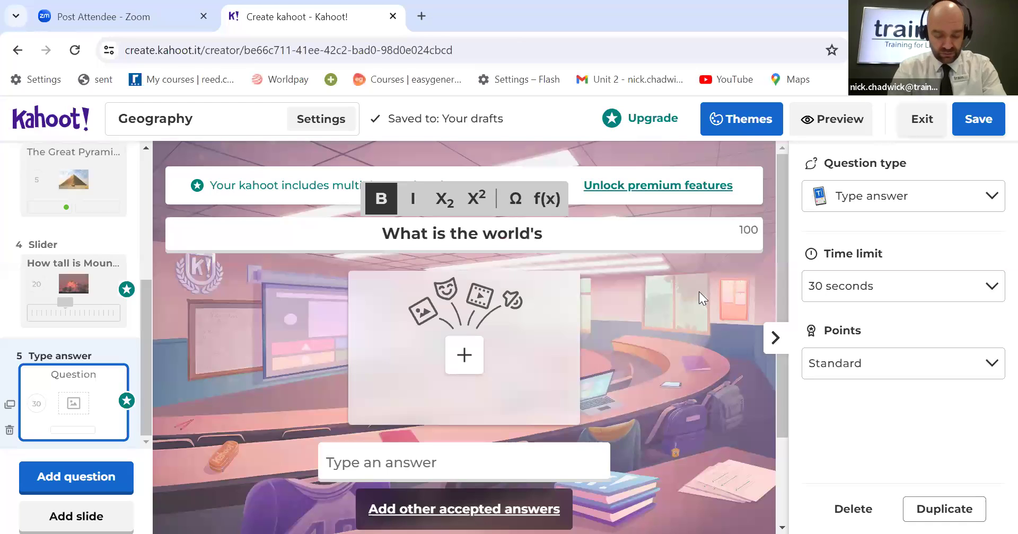
pyautogui.write(' largest ocean')
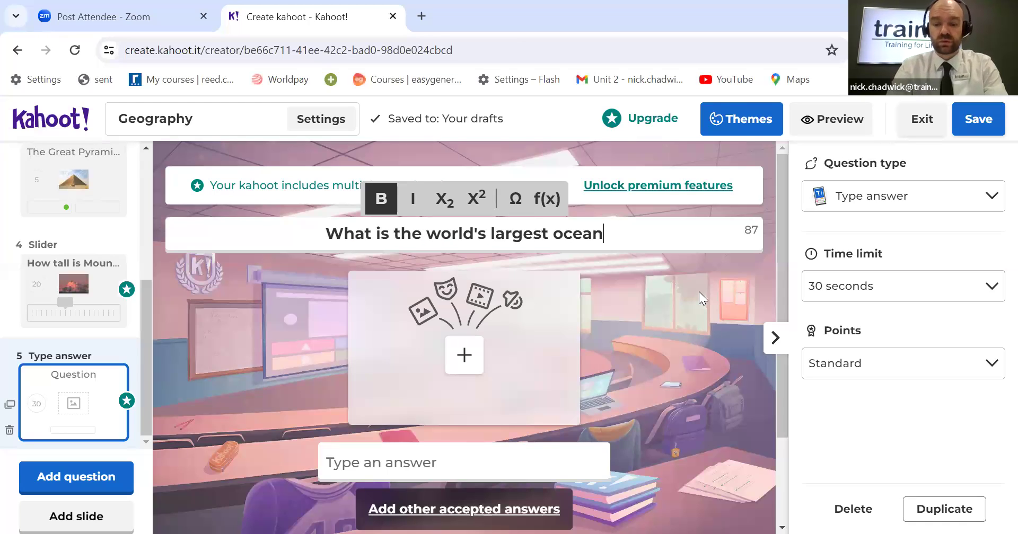
pyautogui.write('?')
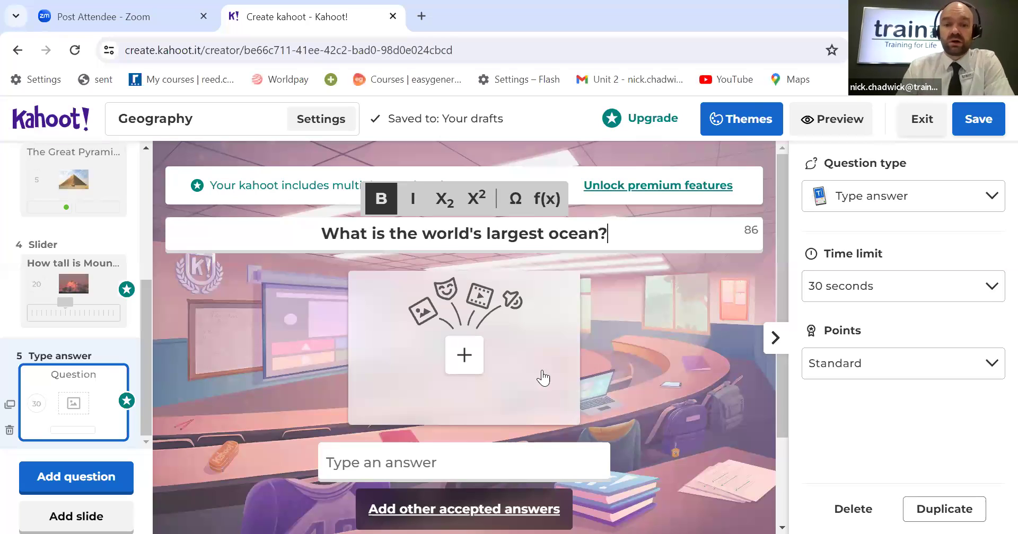
# Step: Insert the Unsplash image of foaming blue-and-white ocean water seen from above into the largest ocean question
pyautogui.click(464, 355)
pyautogui.click(464, 355)
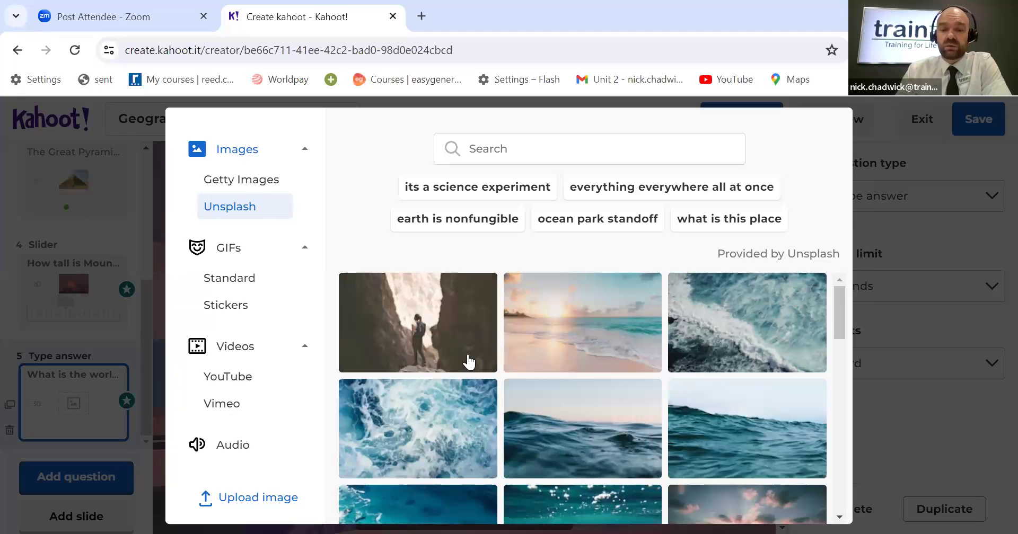
pyautogui.click(460, 424)
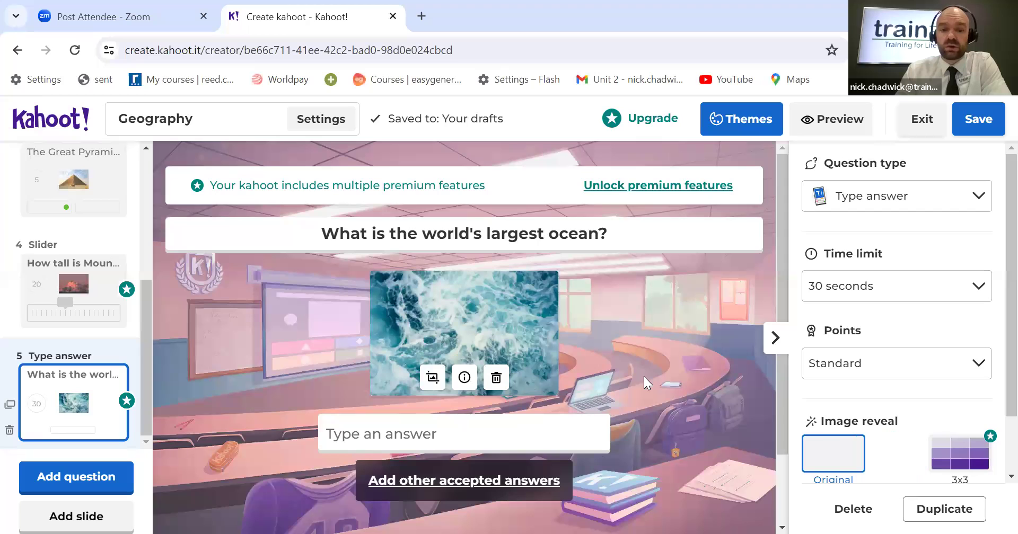
# Step: Enter "The Pacific Ocean" as the accepted answer to the largest ocean question
pyautogui.scroll(-2, 669, 382)
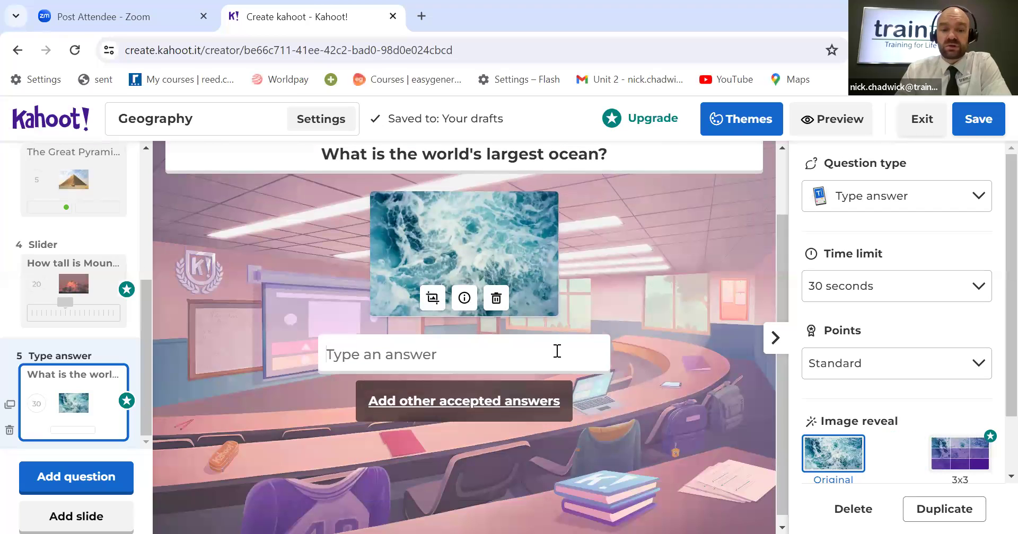
pyautogui.scroll(2, 686, 370)
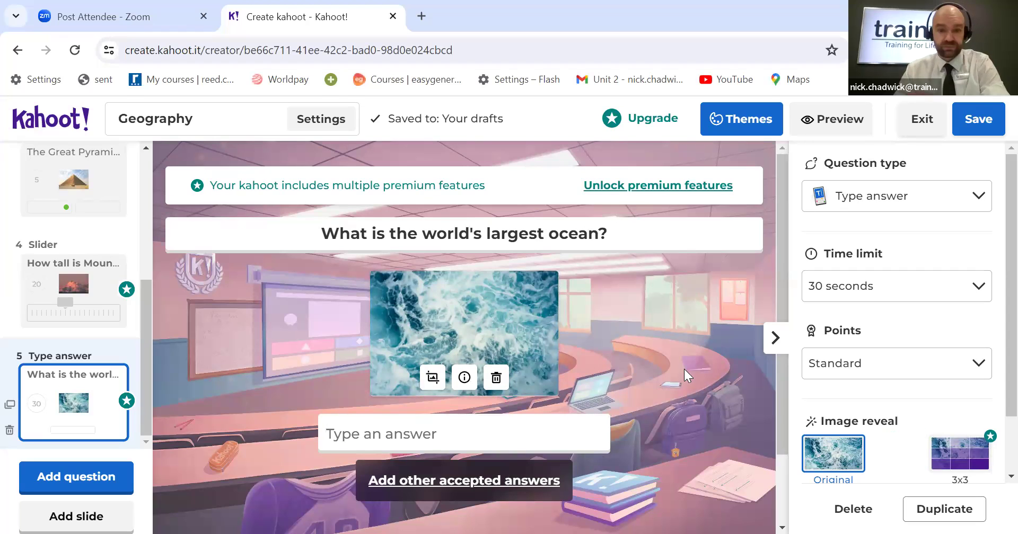
pyautogui.write('T')
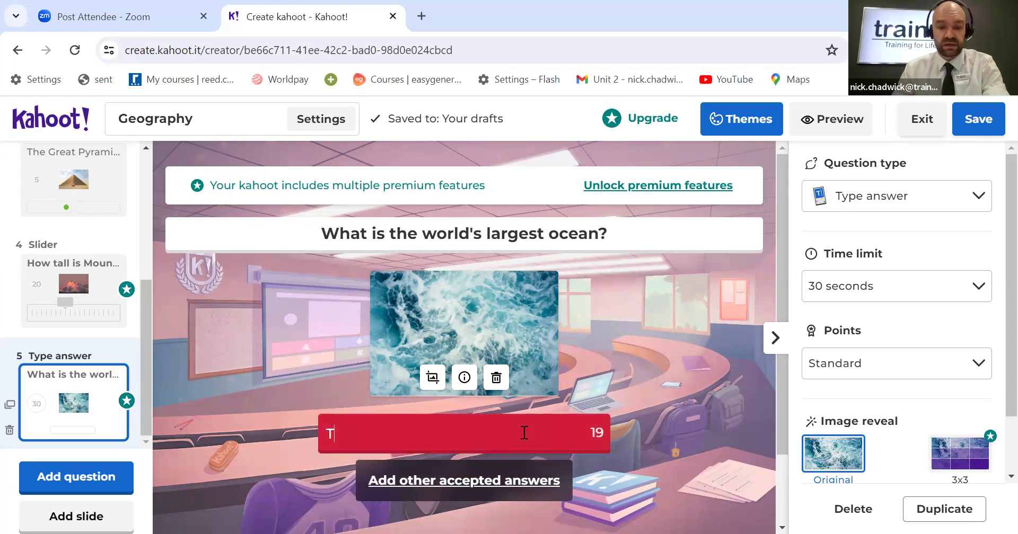
pyautogui.write('he Pacific Ocean')
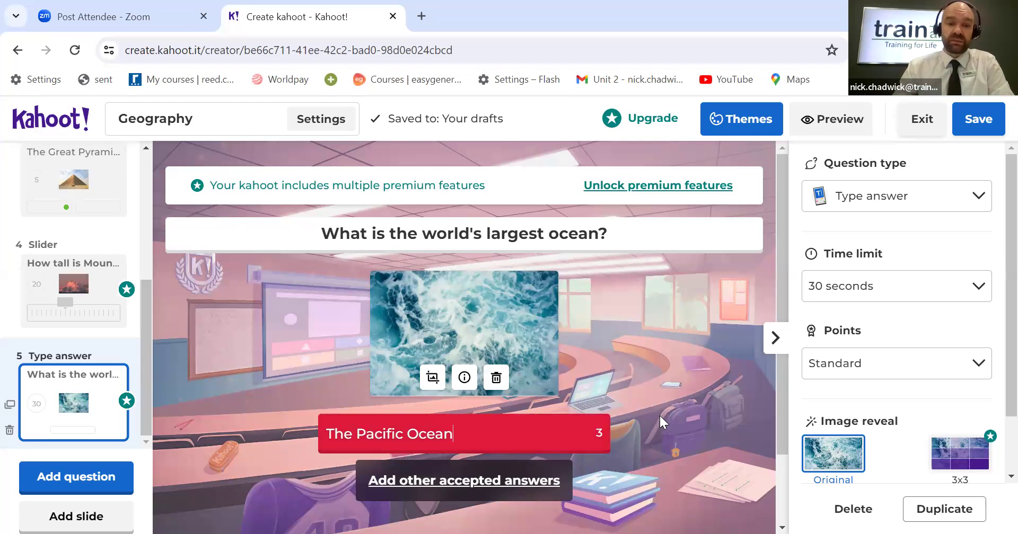
# Step: Set the largest ocean question's time limit to 1 minute and its image reveal to 3x3
pyautogui.scroll(-2, 648, 406)
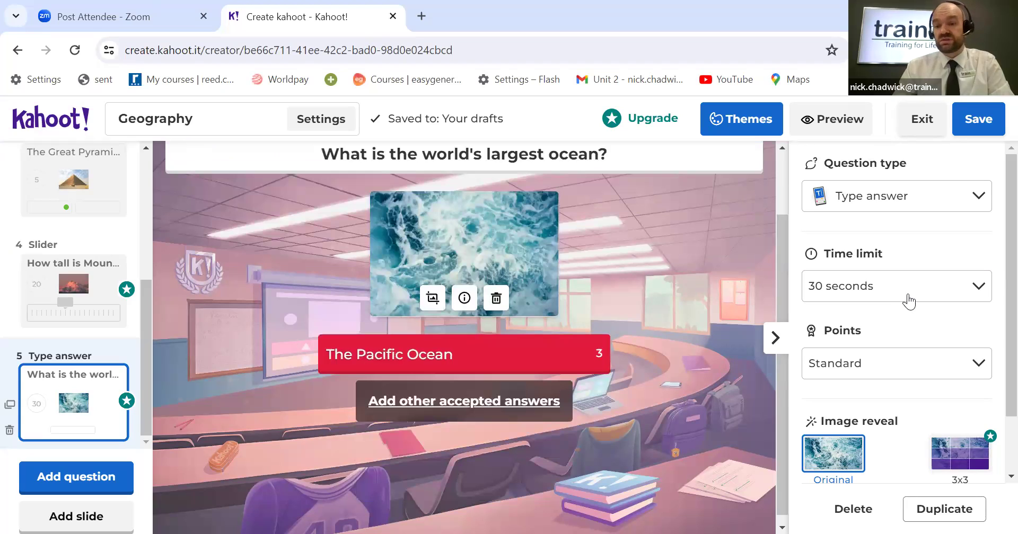
pyautogui.click(913, 296)
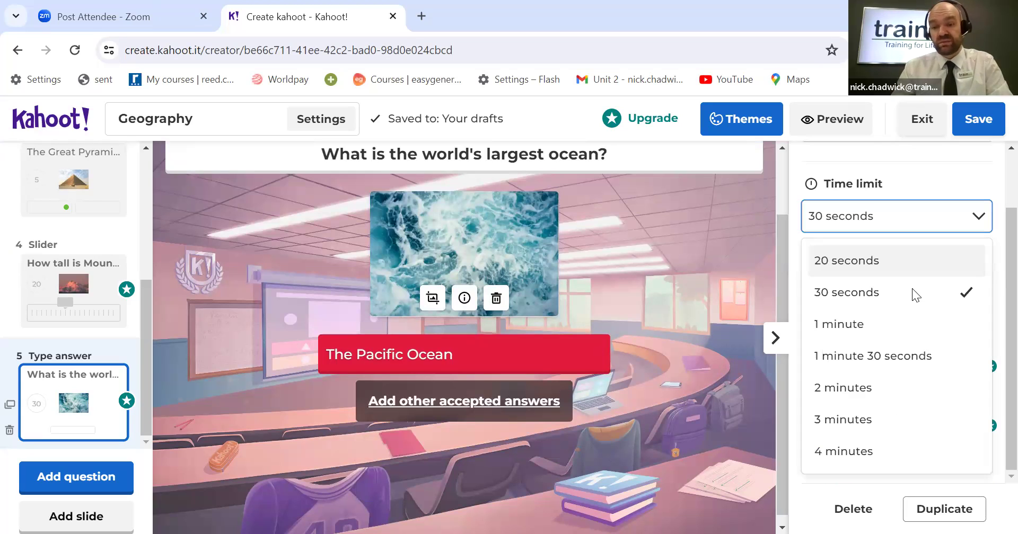
pyautogui.click(910, 323)
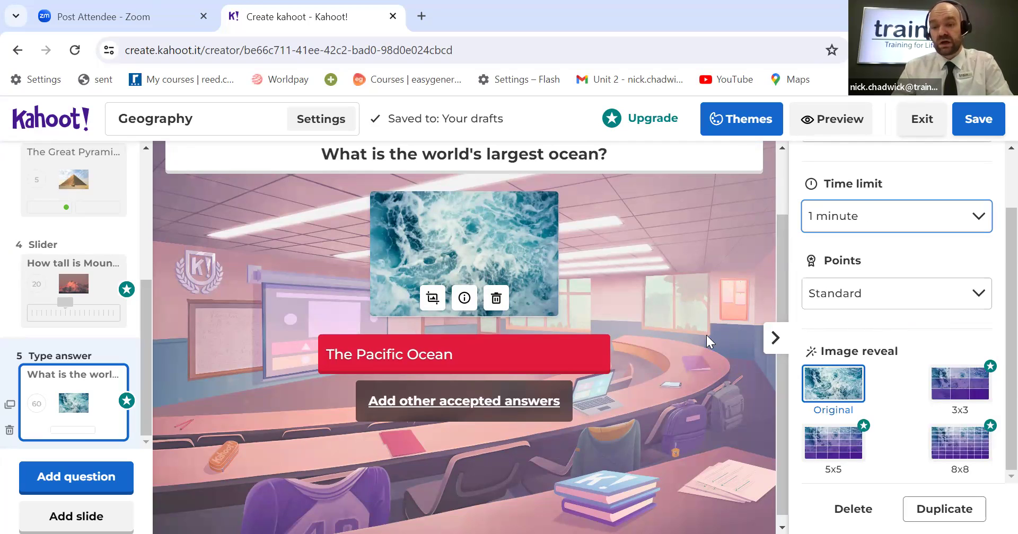
pyautogui.click(948, 386)
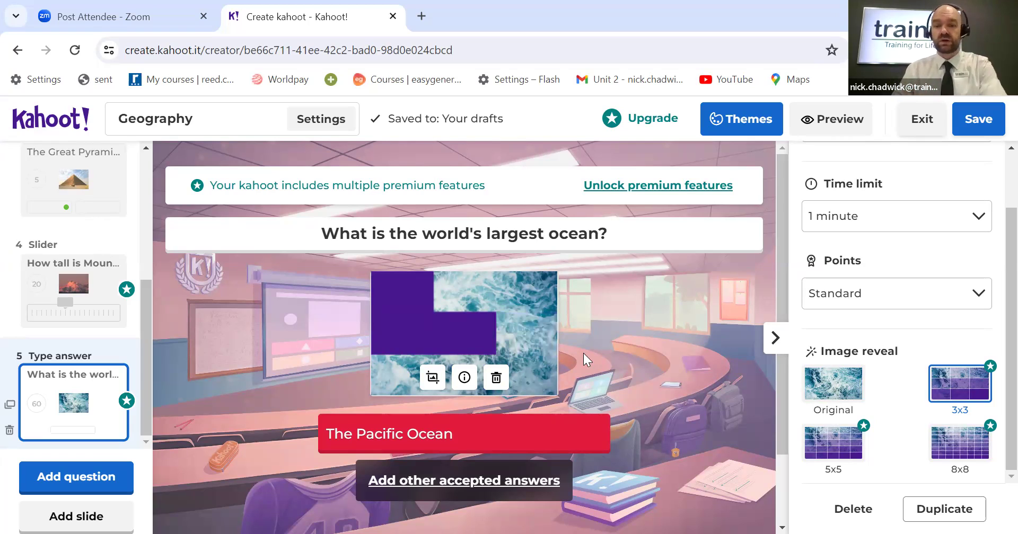
# Step: Add a Quiz question to the kahoot with the text "What is the largest country by area in the world?"
pyautogui.click(90, 479)
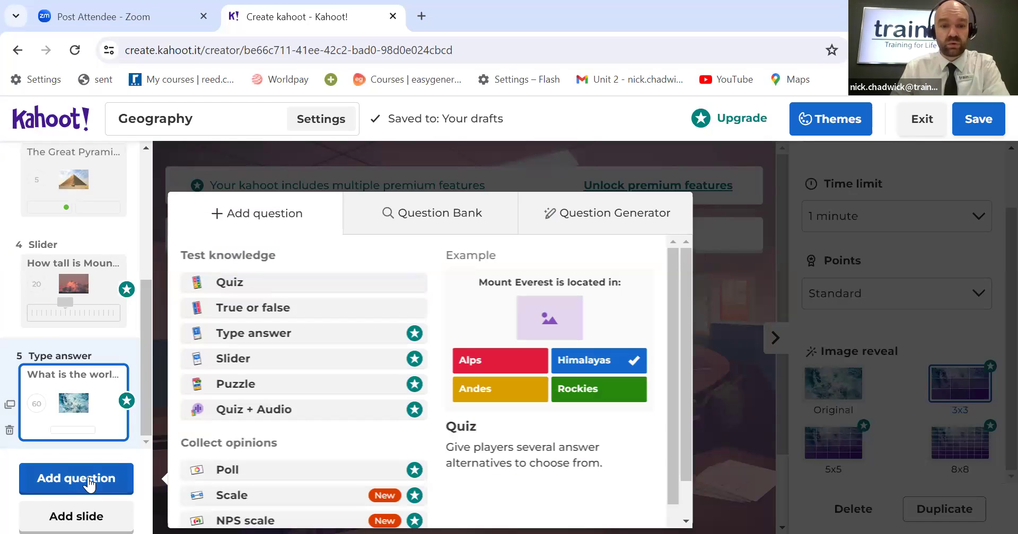
pyautogui.click(250, 285)
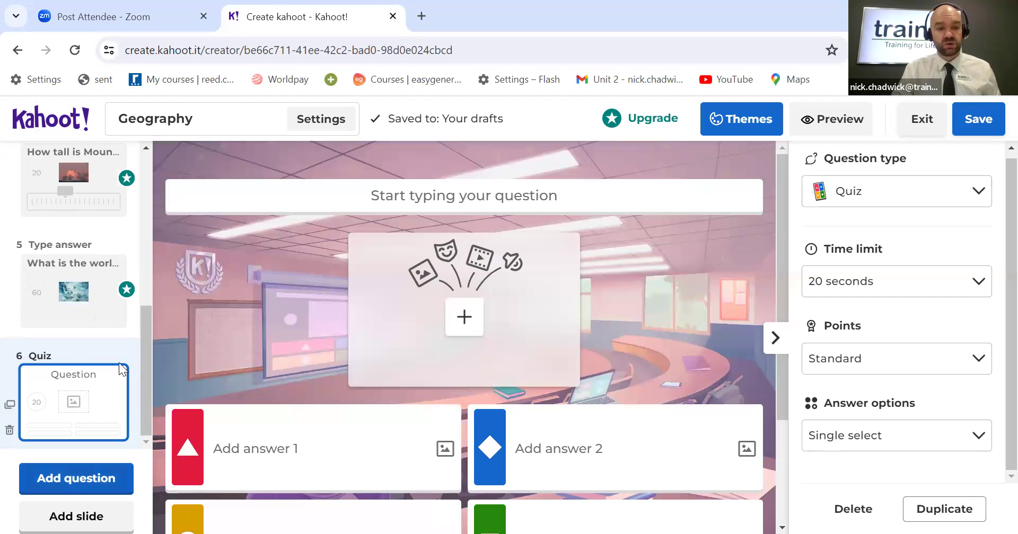
pyautogui.click(466, 194)
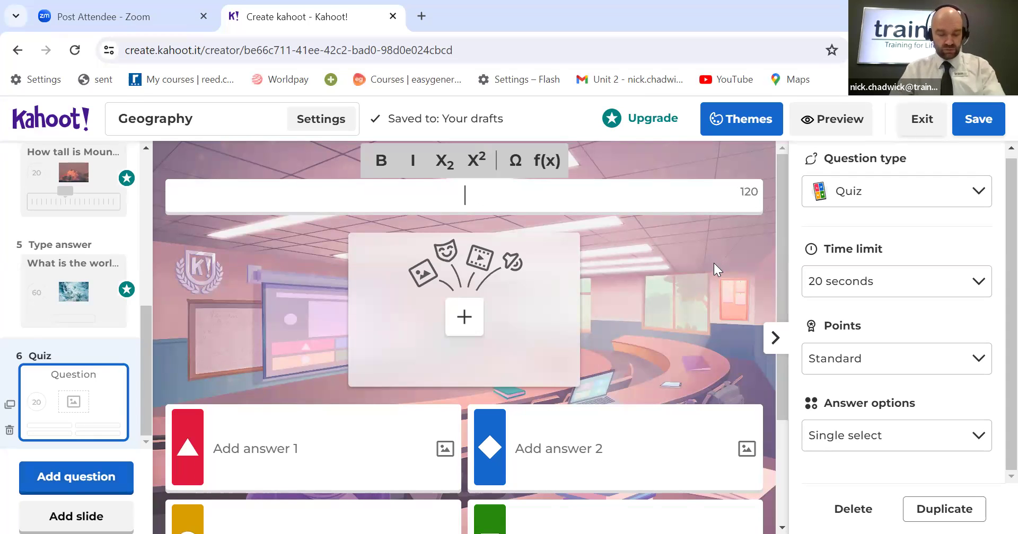
pyautogui.write('What is ')
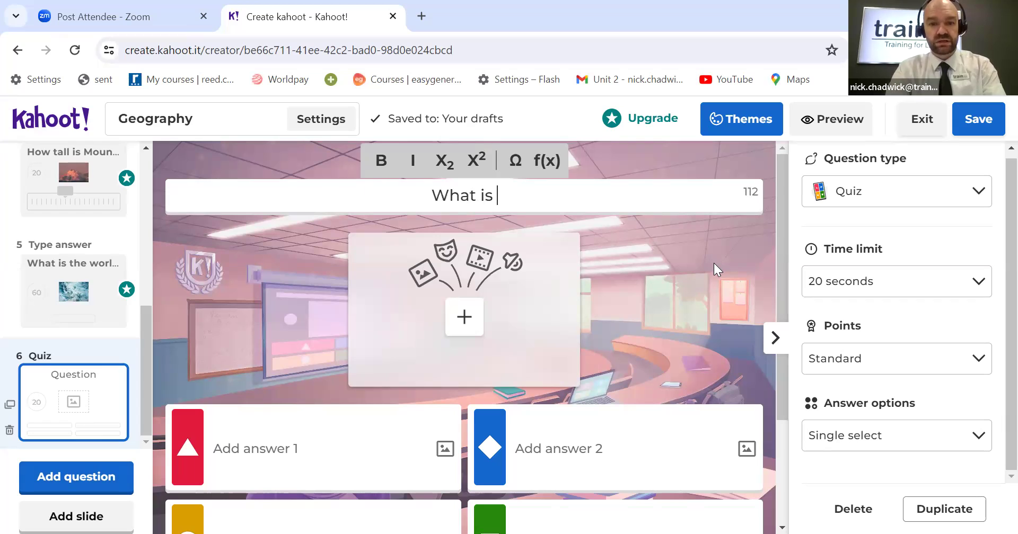
pyautogui.write('the largest')
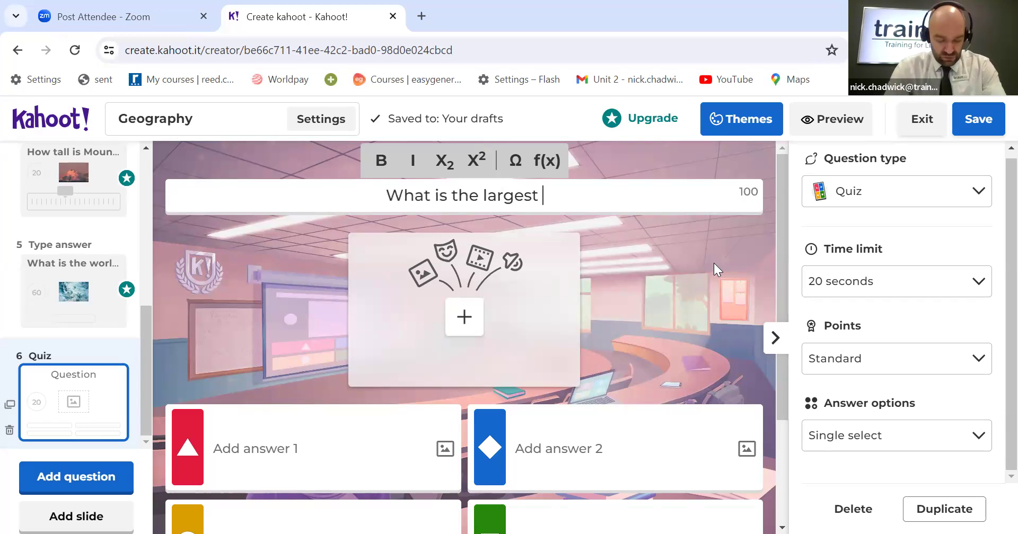
pyautogui.write(' countr')
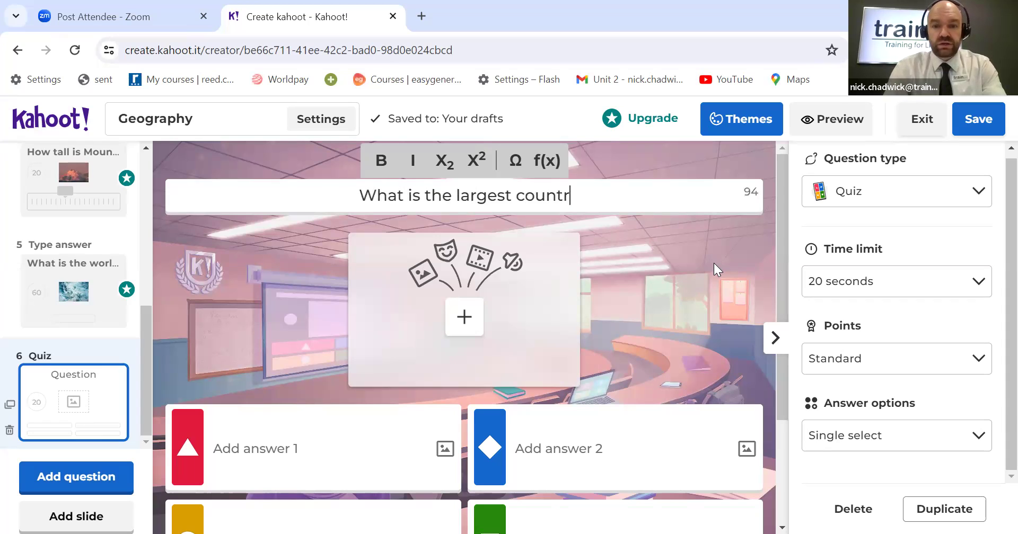
pyautogui.write('y by area')
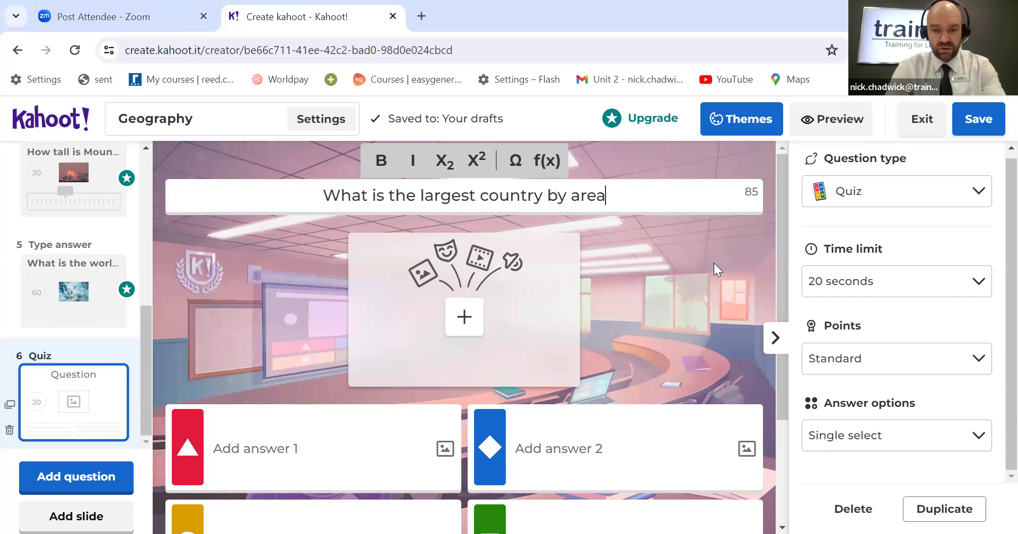
pyautogui.write(' in the w')
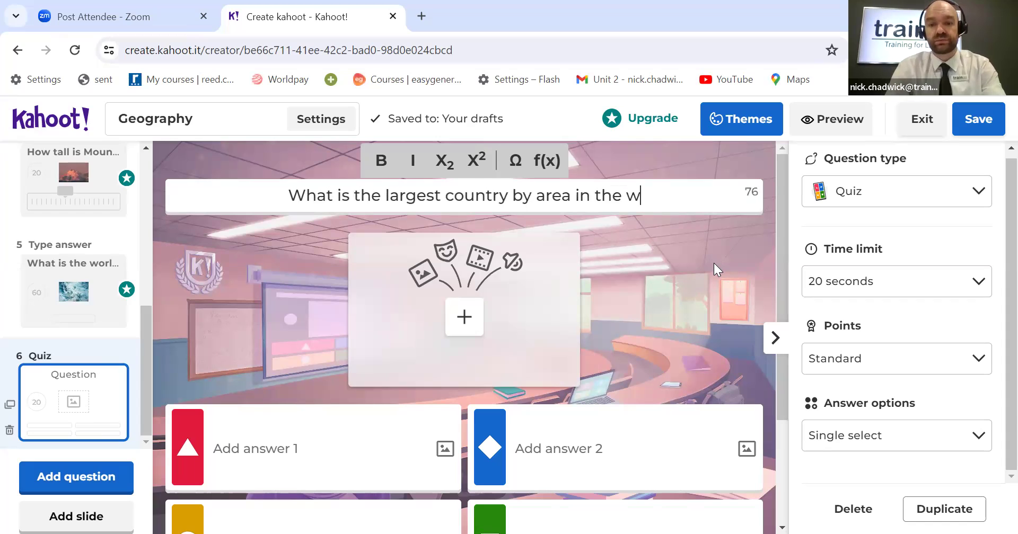
pyautogui.write('orld?')
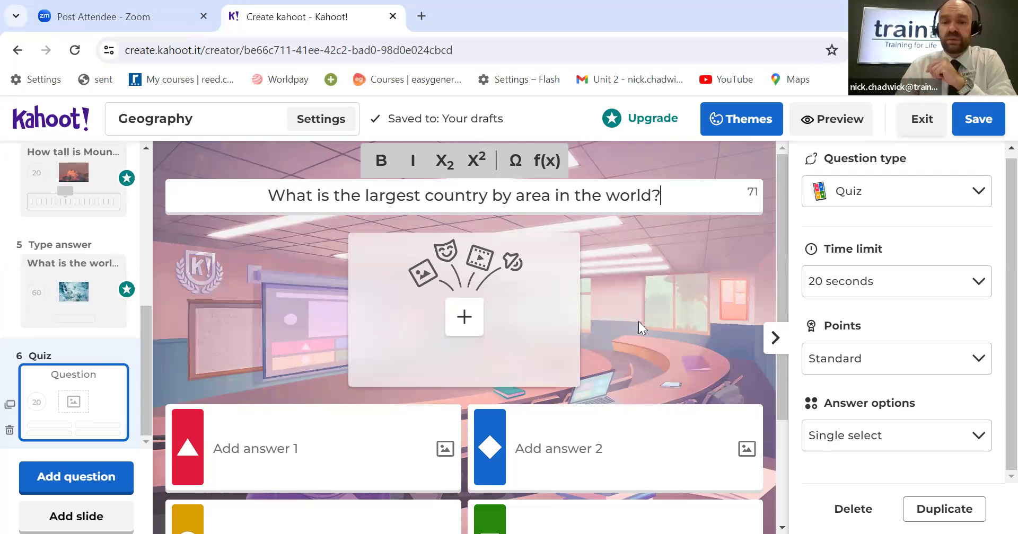
# Step: Search Unsplash for "map of the world" and insert the green-and-yellow world map image into the largest country question
pyautogui.click(461, 320)
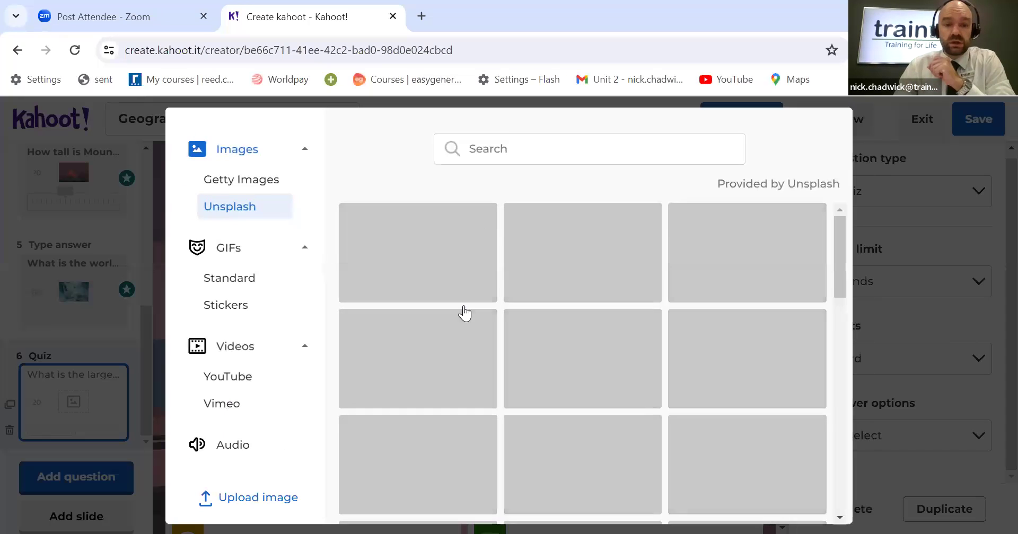
pyautogui.click(519, 154)
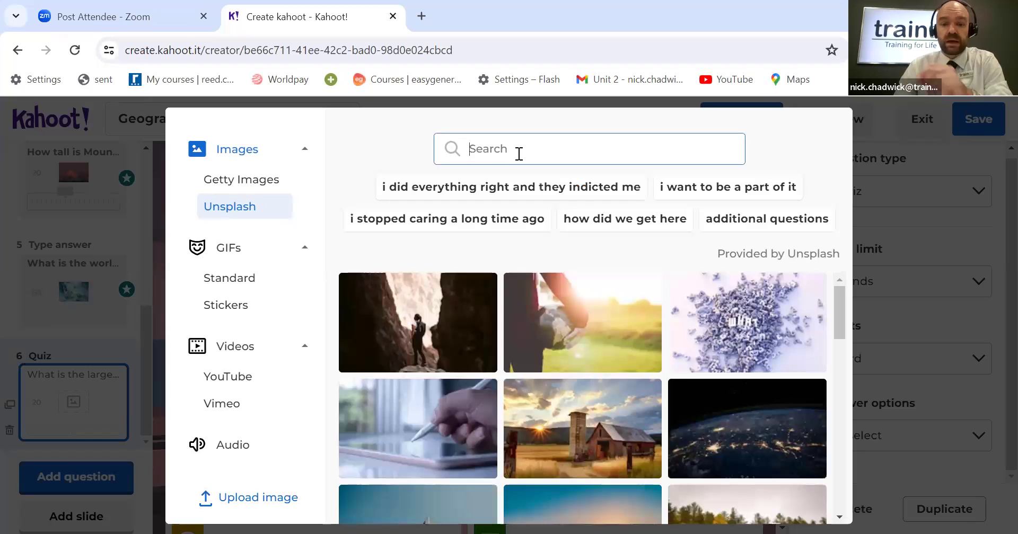
pyautogui.write('ma')
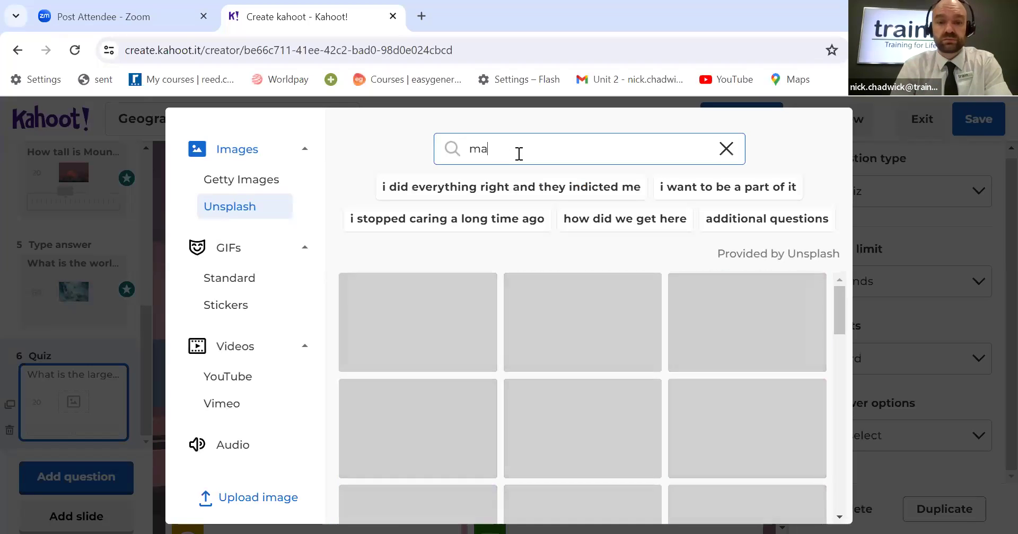
pyautogui.write('p of the world')
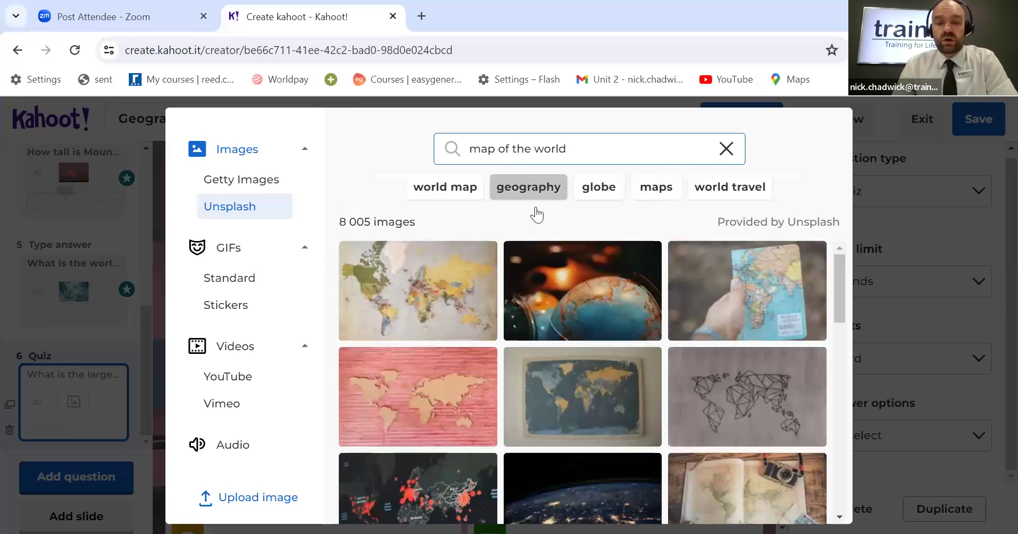
pyautogui.click(447, 292)
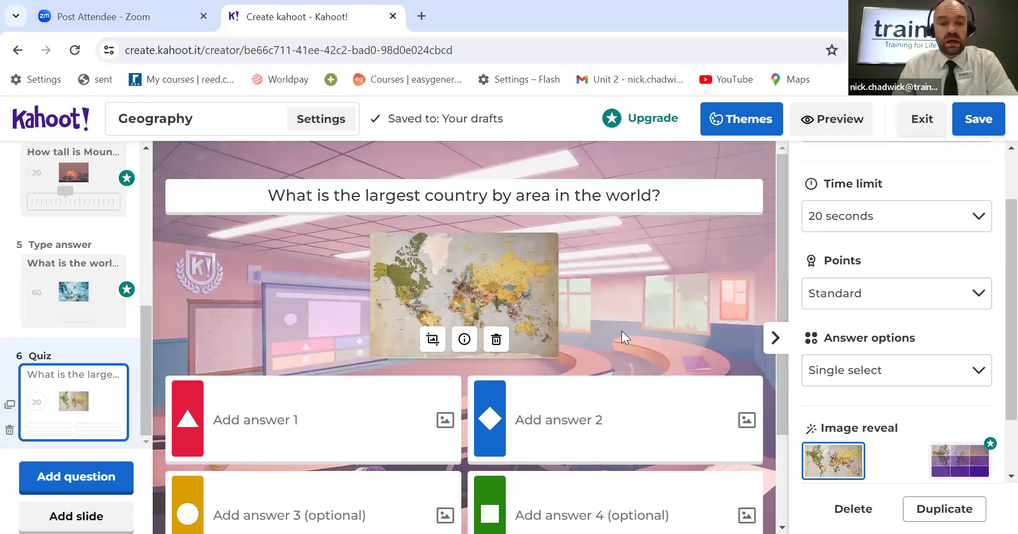
# Step: Enter Australia, Russia, USA and Canada as the answers to the largest country question and mark Russia as correct
pyautogui.scroll(-2, 620, 326)
pyautogui.scroll(2, 383, 361)
pyautogui.scroll(-2, 385, 356)
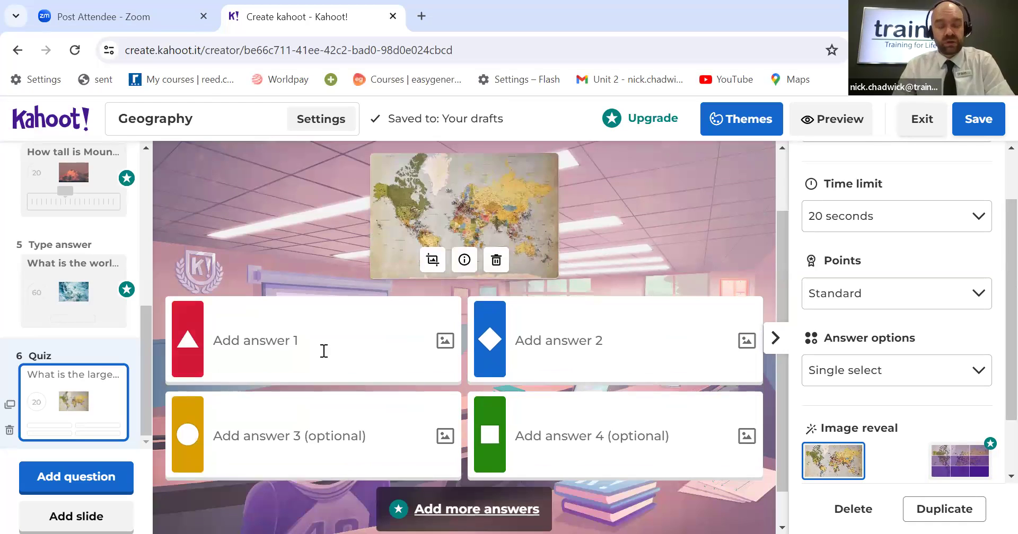
pyautogui.click(327, 350)
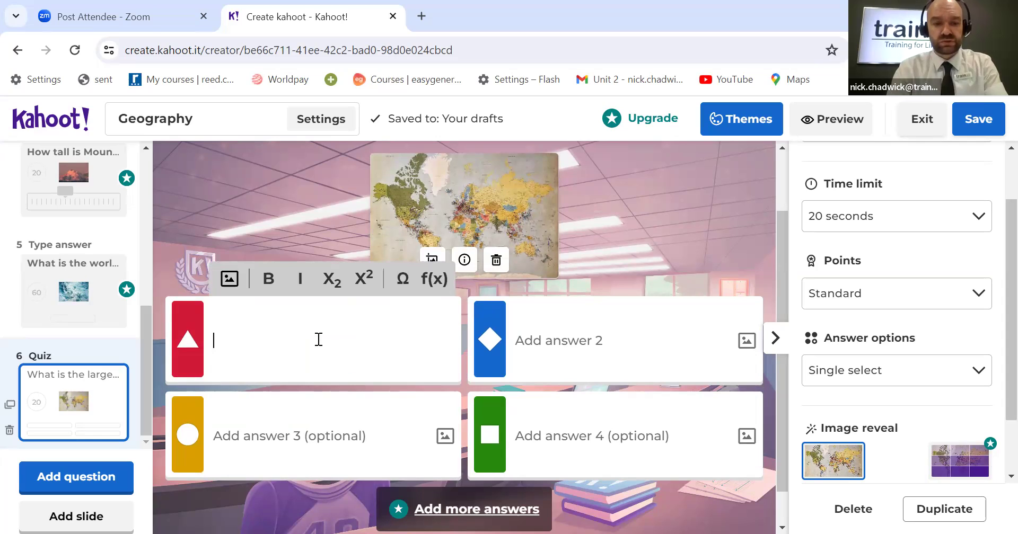
pyautogui.write('Australia')
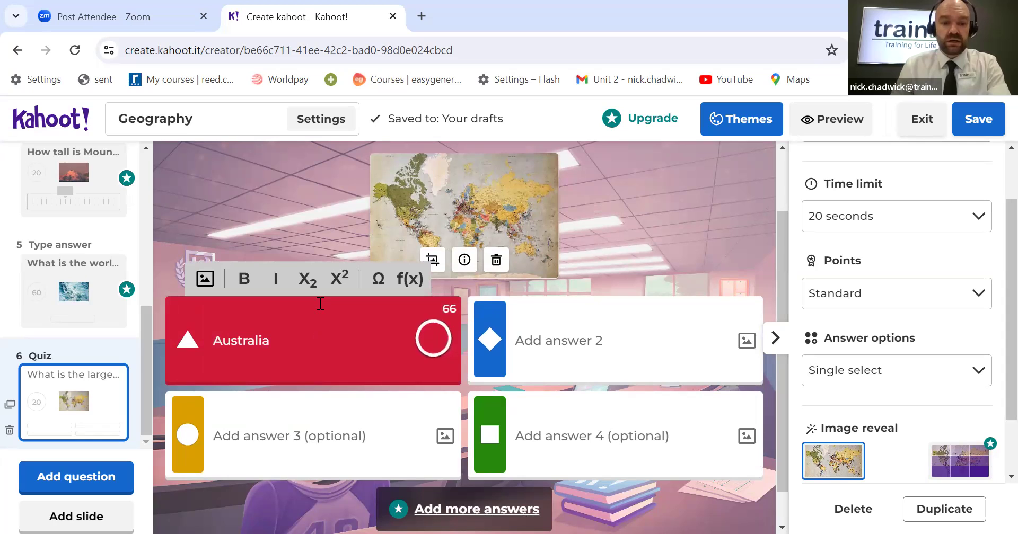
pyautogui.click(678, 342)
pyautogui.write('Russia')
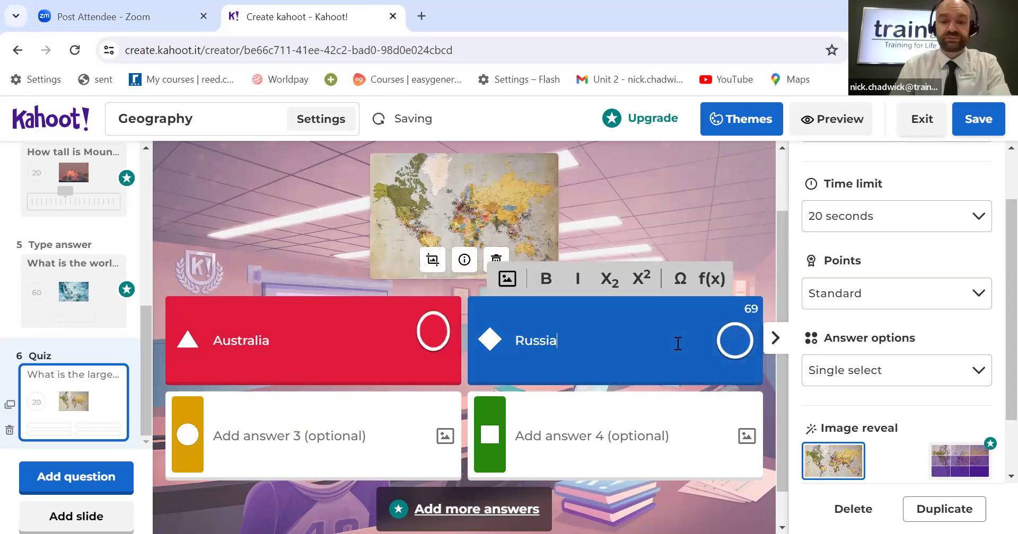
pyautogui.click(373, 424)
pyautogui.write('USA')
pyautogui.click(537, 431)
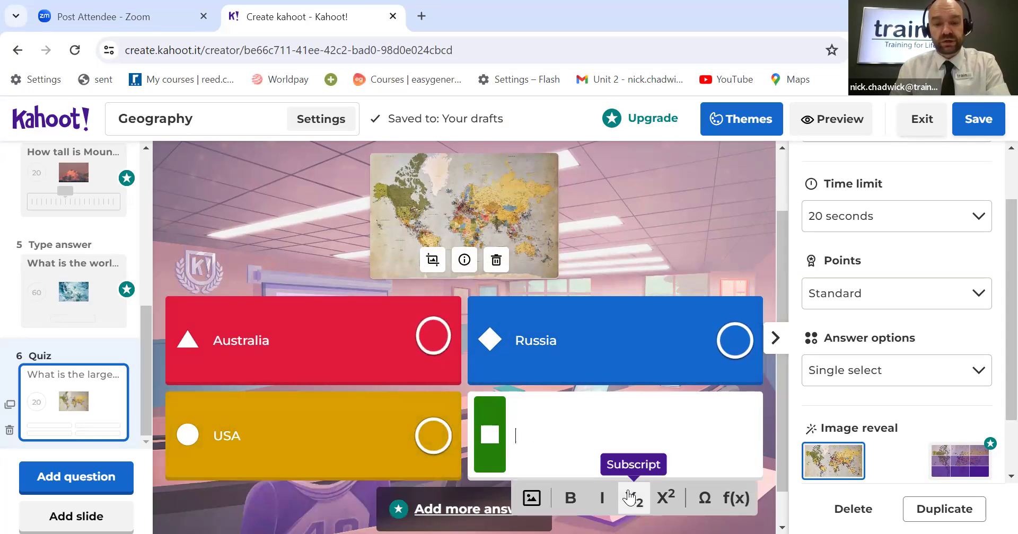
pyautogui.write('Canada')
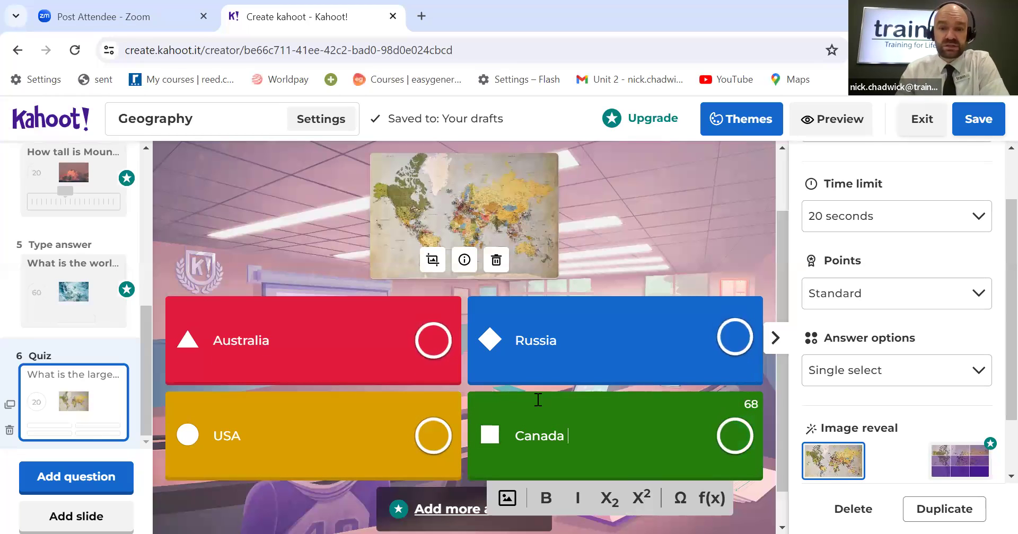
pyautogui.scroll(2, 645, 400)
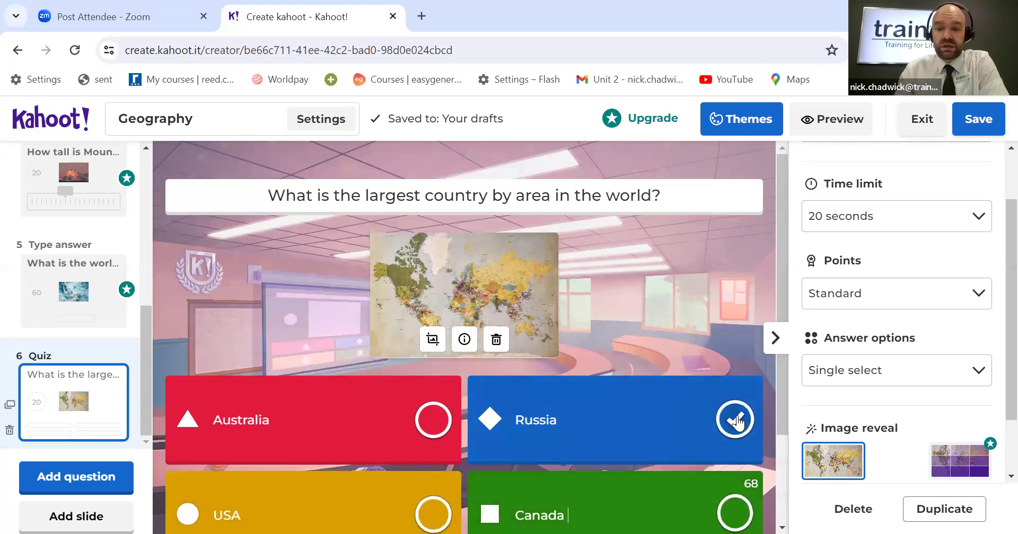
pyautogui.click(742, 434)
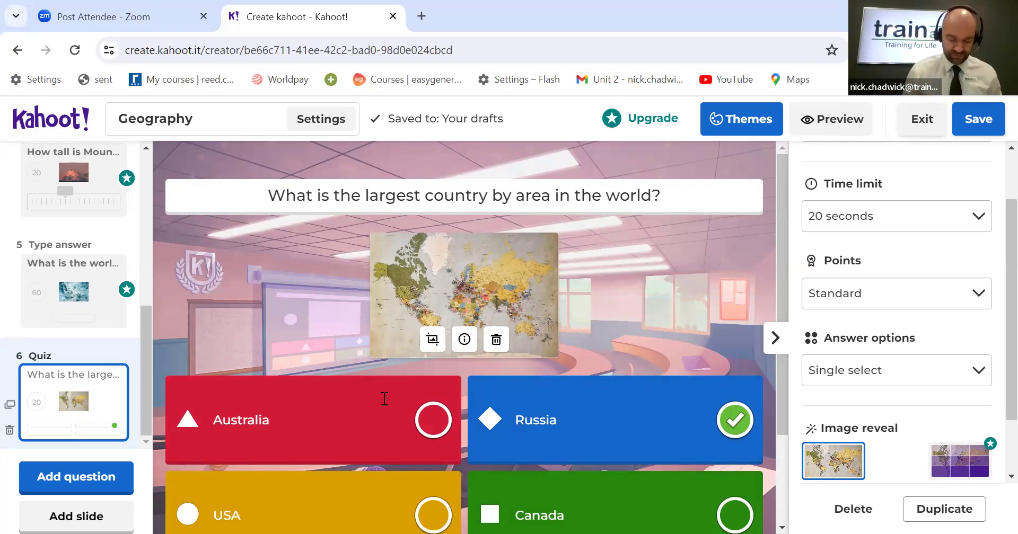
# Step: Add a Type answer question to the kahoot with the text "What is the capital of France?"
pyautogui.click(100, 483)
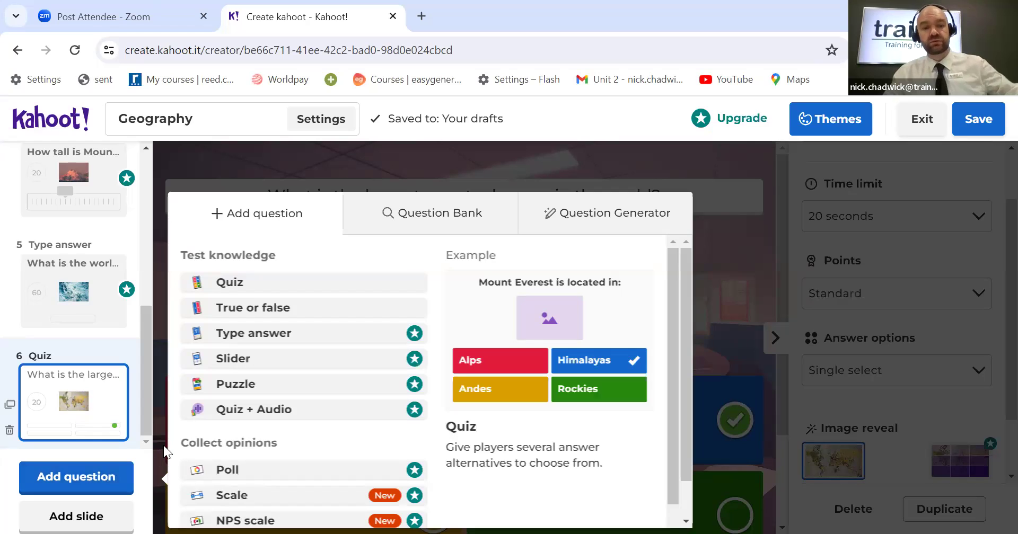
pyautogui.click(287, 334)
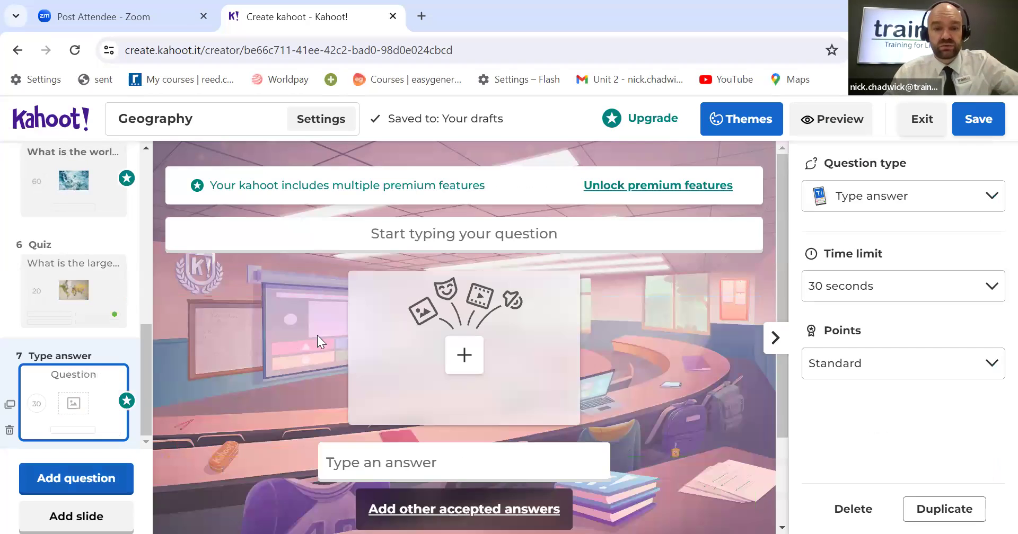
pyautogui.click(493, 231)
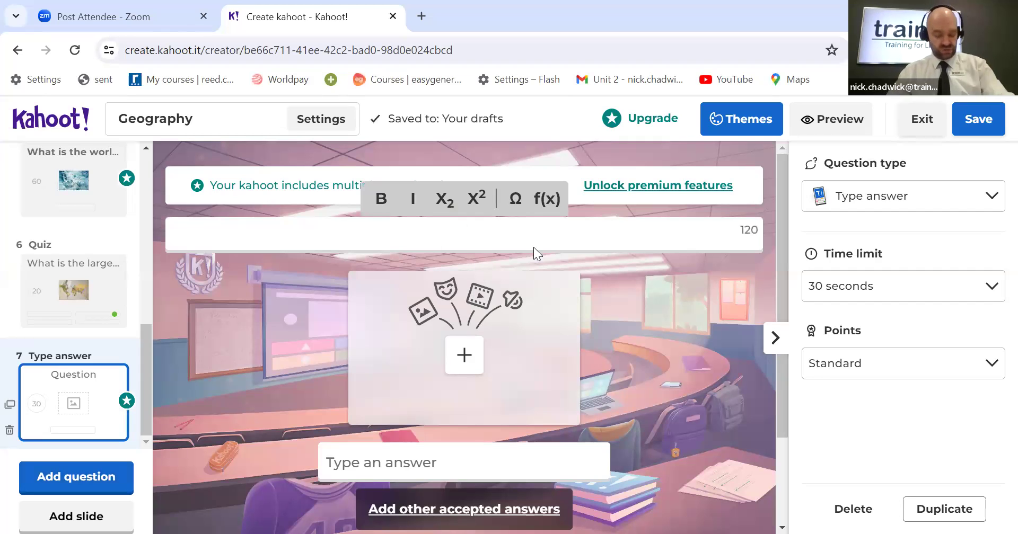
pyautogui.write('Wha')
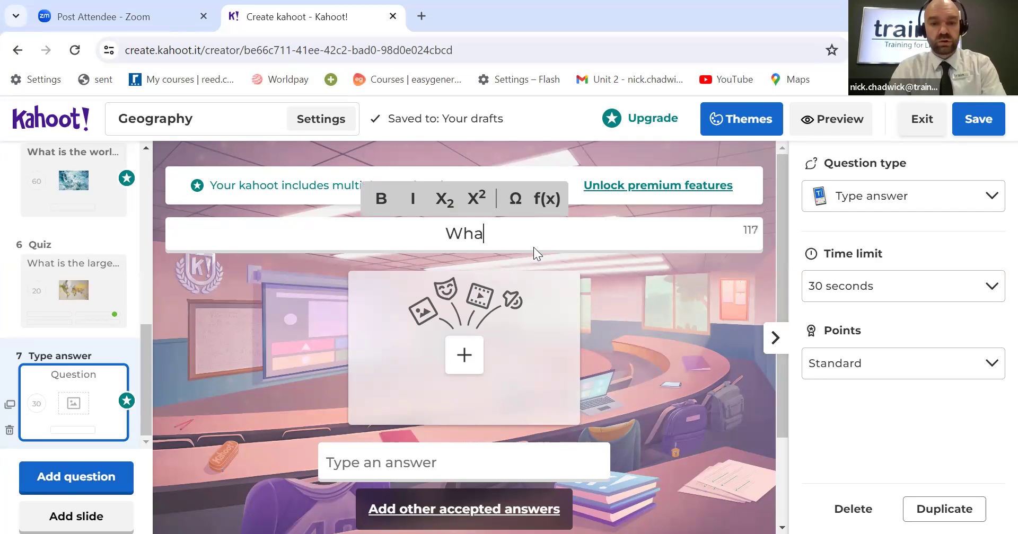
pyautogui.write('t is the capi')
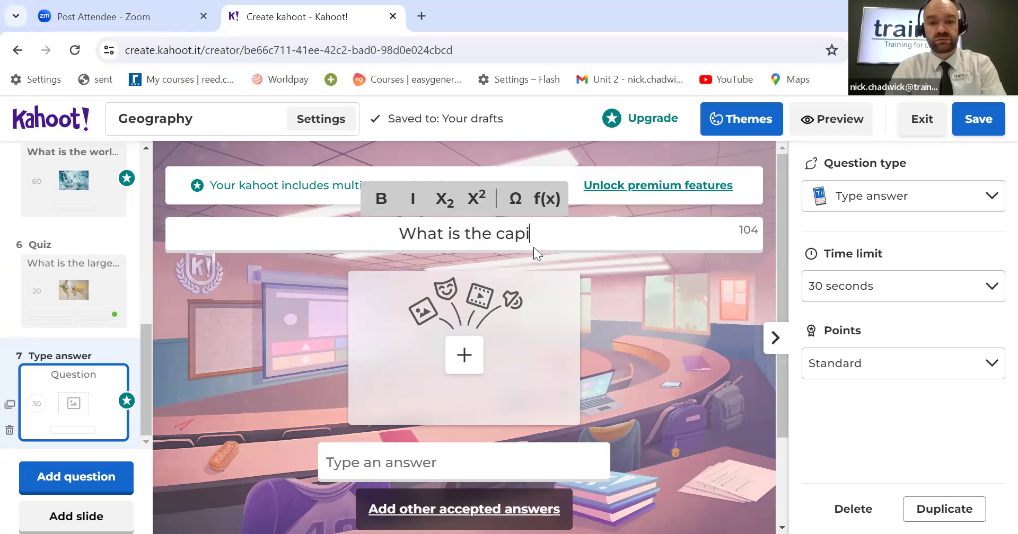
pyautogui.write('tal of France?')
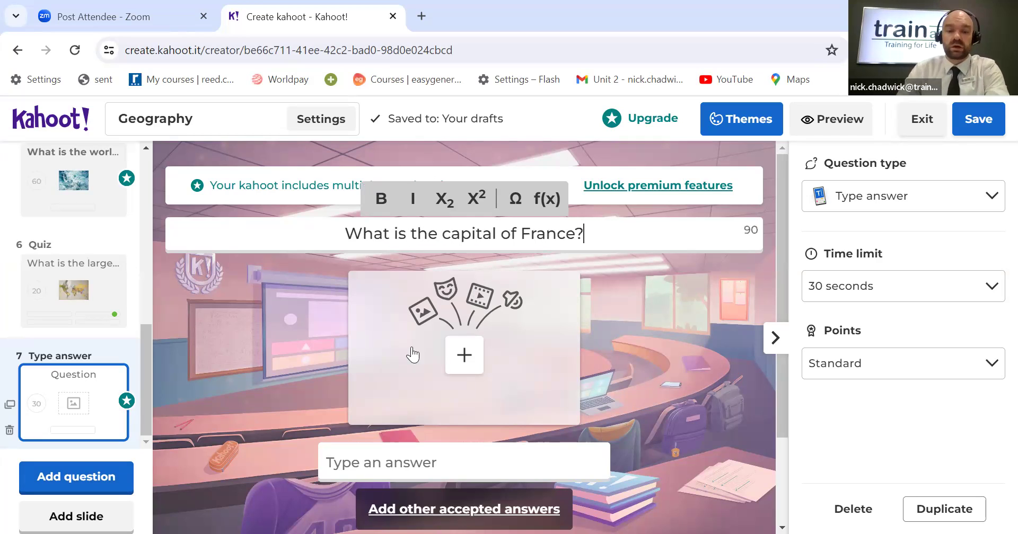
# Step: Insert the Unsplash Eiffel Tower image into the capital of France question and enter "Paris" as its accepted answer
pyautogui.click(471, 366)
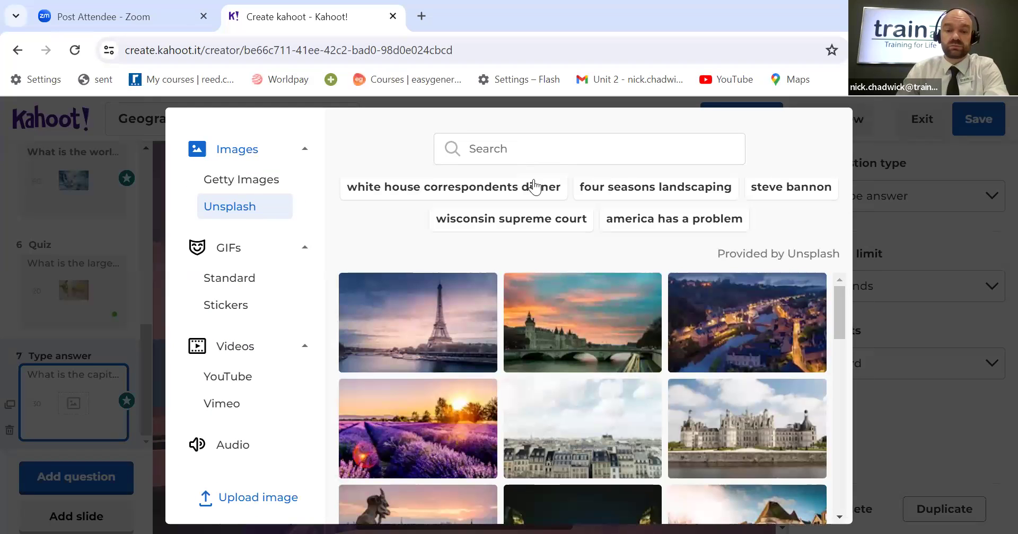
pyautogui.click(476, 288)
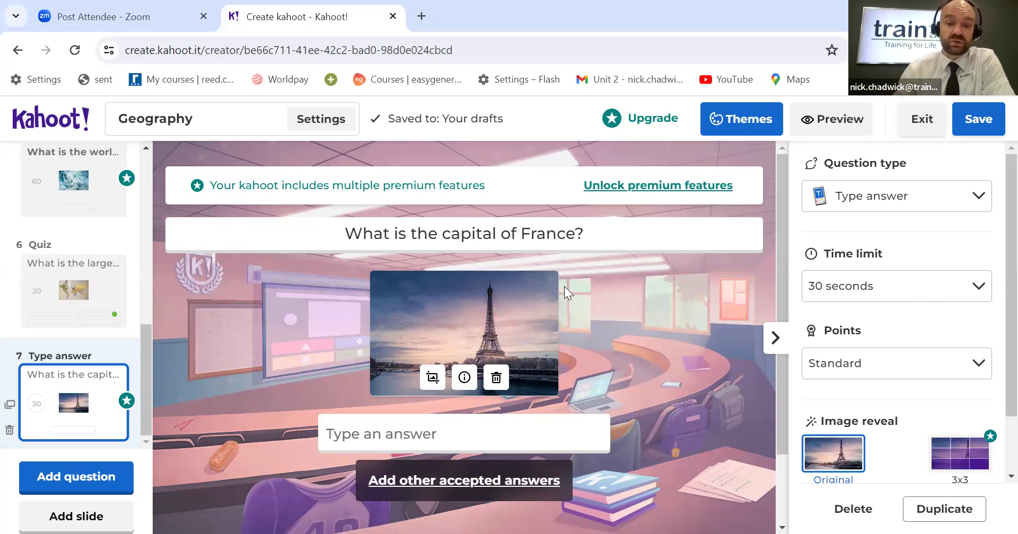
pyautogui.scroll(-2, 583, 345)
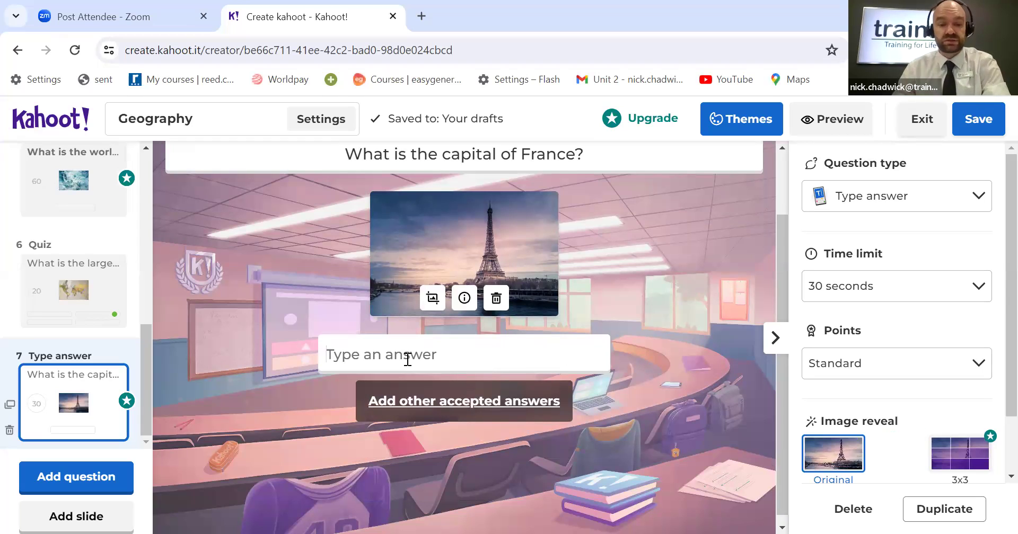
pyautogui.write('Paris')
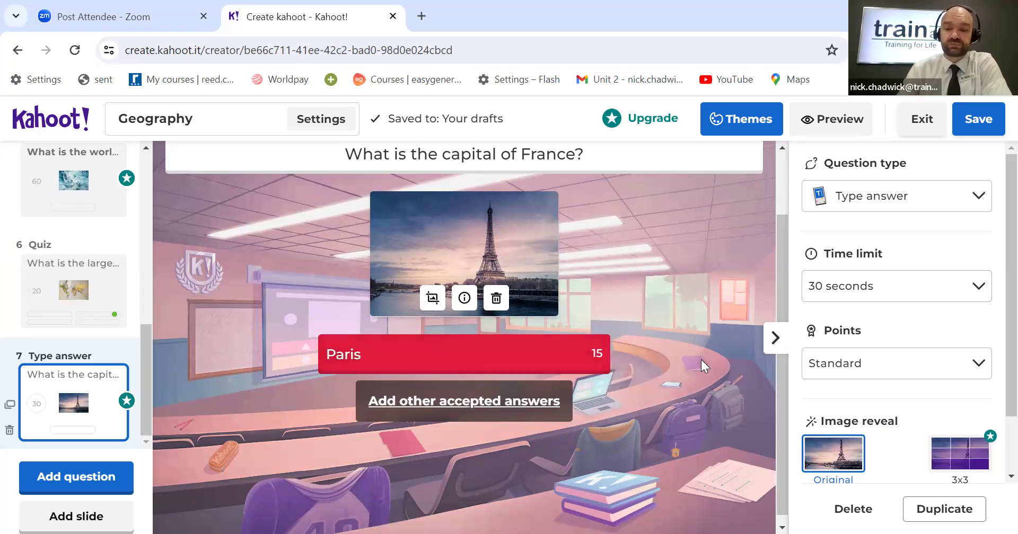
# Step: Set the capital of France question's time limit to 20 seconds
pyautogui.click(872, 286)
pyautogui.scroll(1, 868, 304)
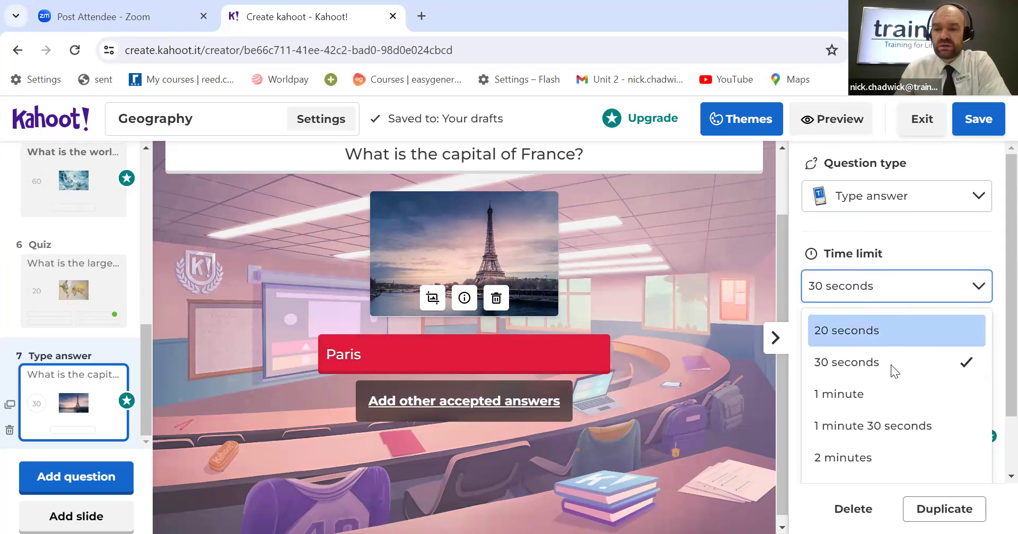
pyautogui.click(886, 331)
pyautogui.click(685, 304)
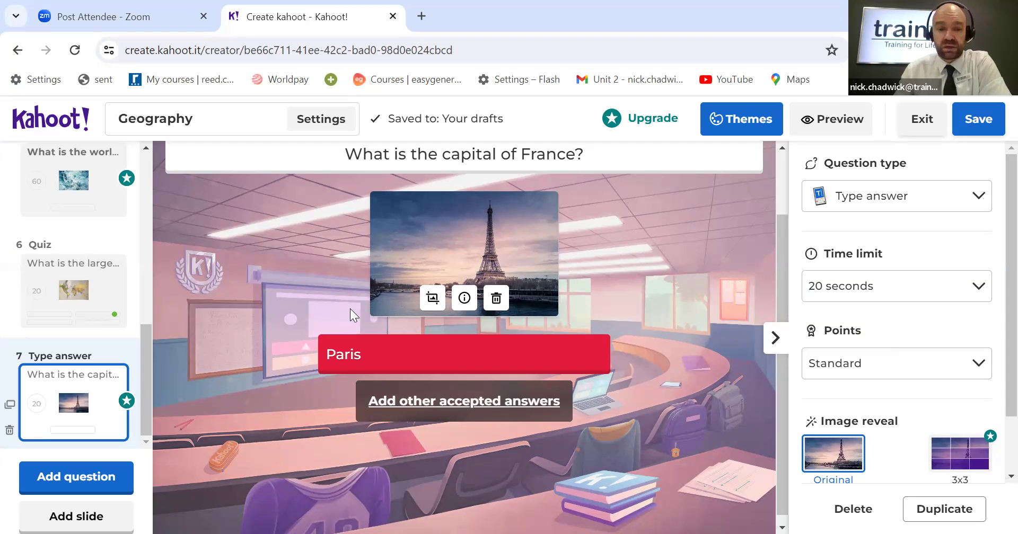
pyautogui.scroll(-1, 236, 362)
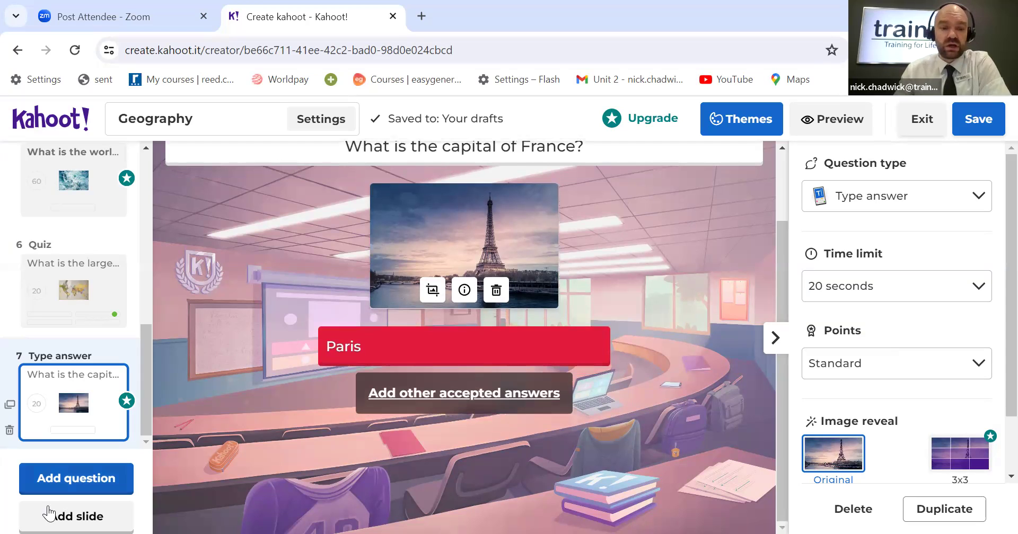
# Step: Add a Quiz question to the kahoot with the text "What is the longest above water mountain range in the world?"
pyautogui.click(62, 479)
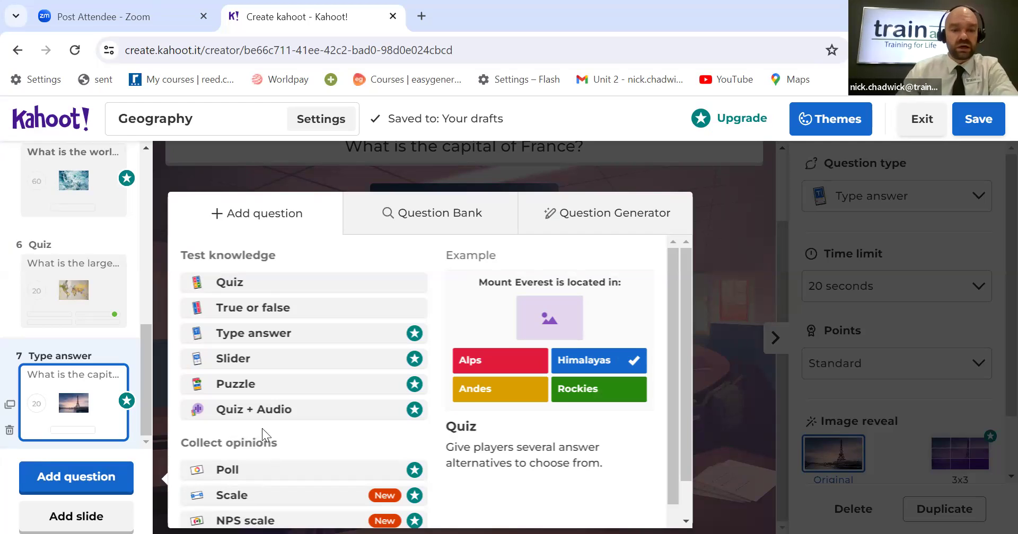
pyautogui.click(234, 289)
pyautogui.scroll(2, 503, 318)
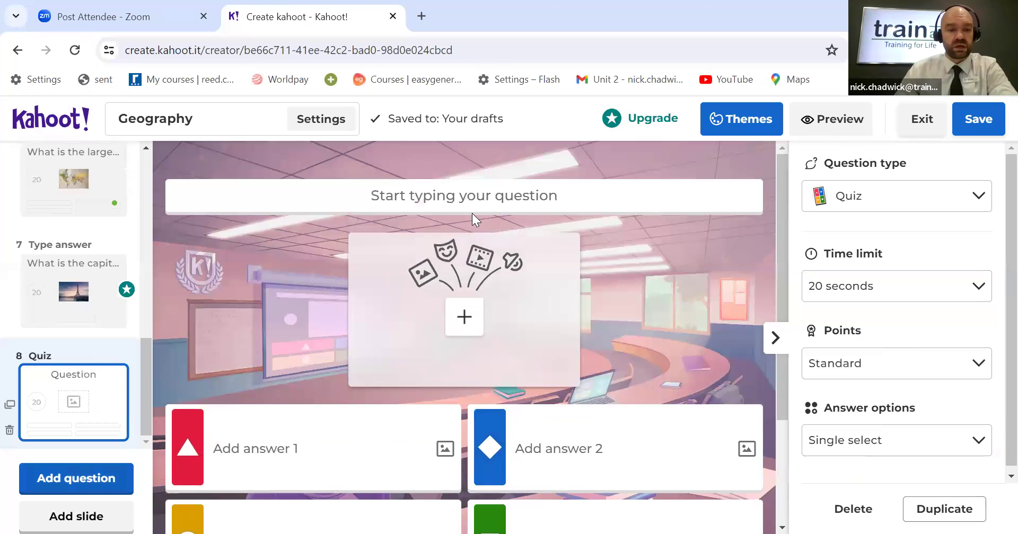
pyautogui.click(479, 192)
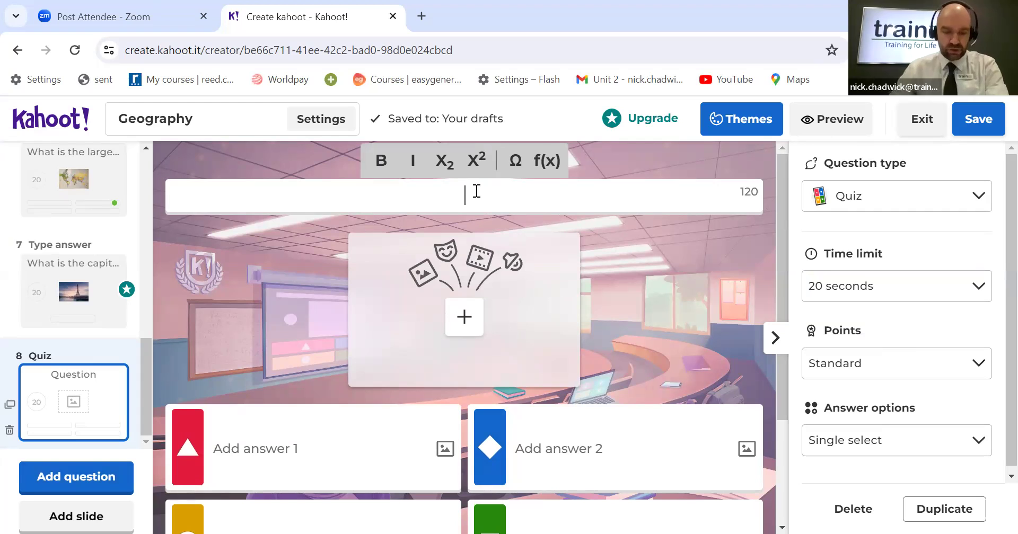
pyautogui.write('What is th')
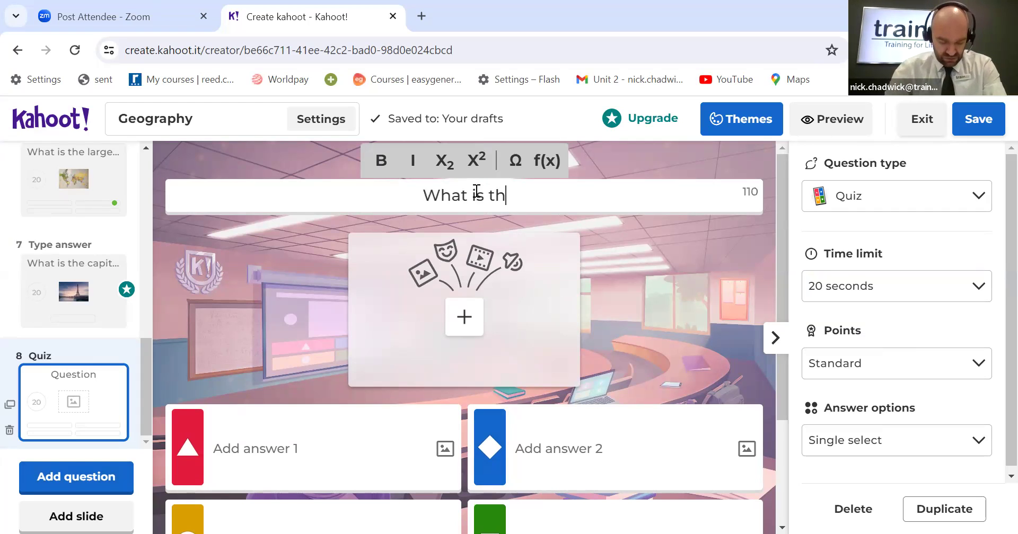
pyautogui.write('e longest ')
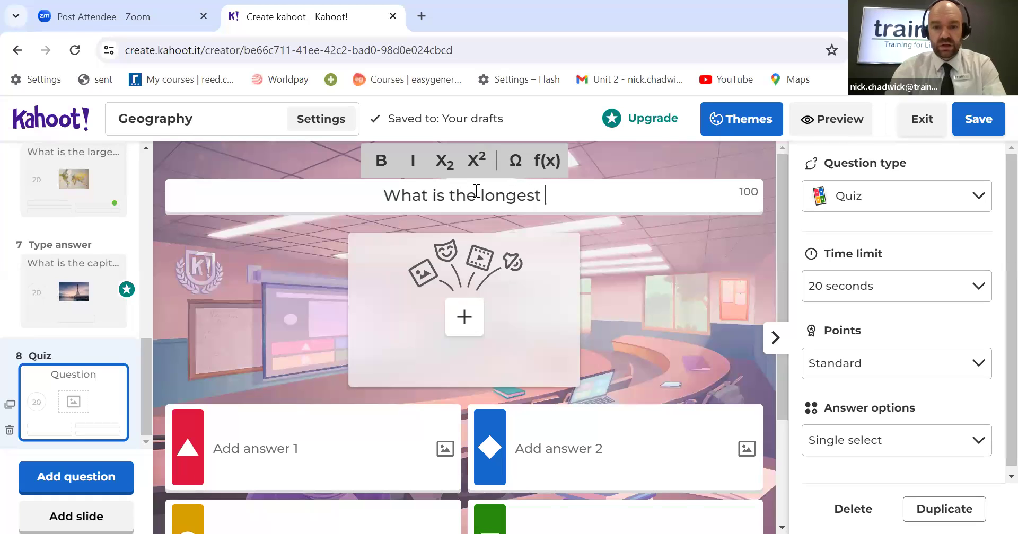
pyautogui.write('above wa')
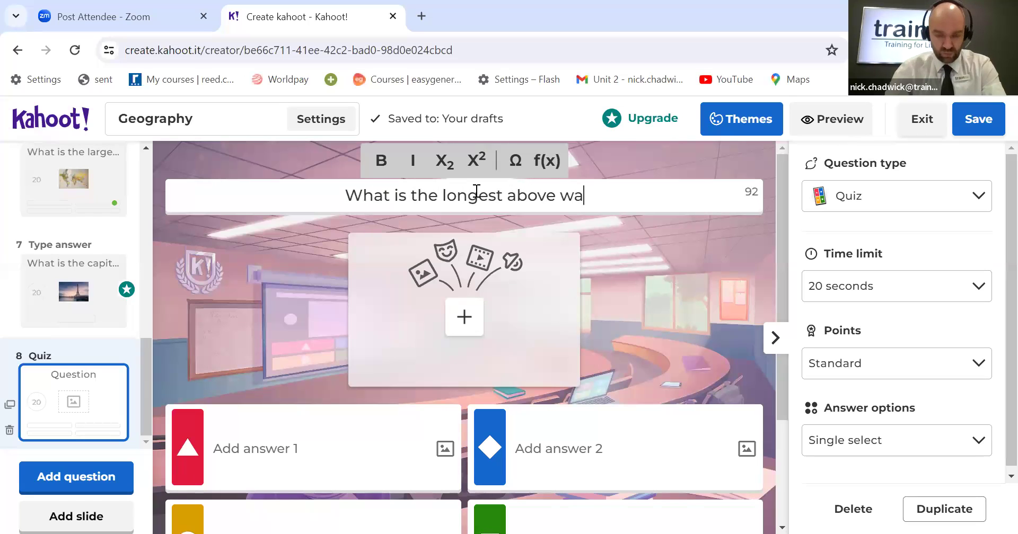
pyautogui.write('ter mountain ')
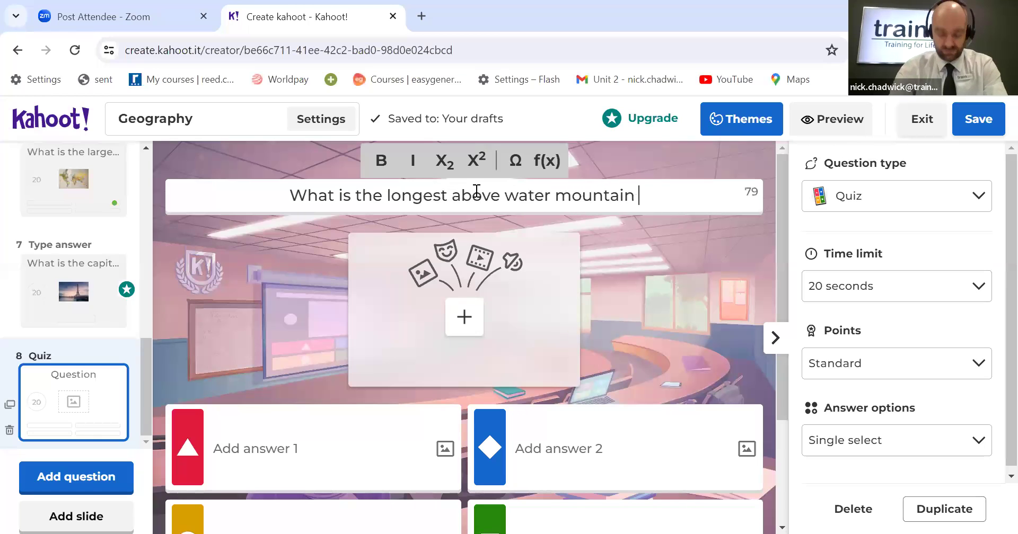
pyautogui.write('range i')
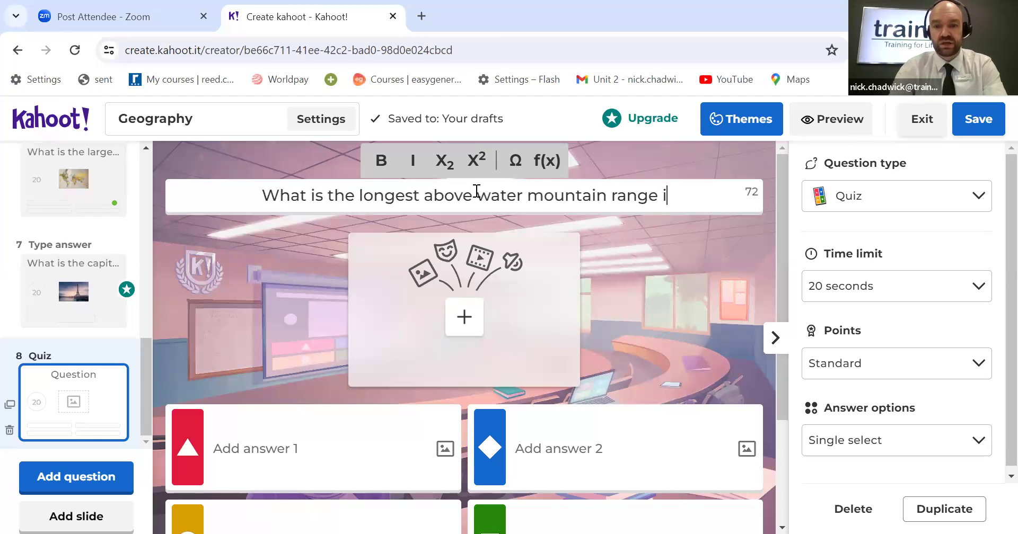
pyautogui.write('n the world?')
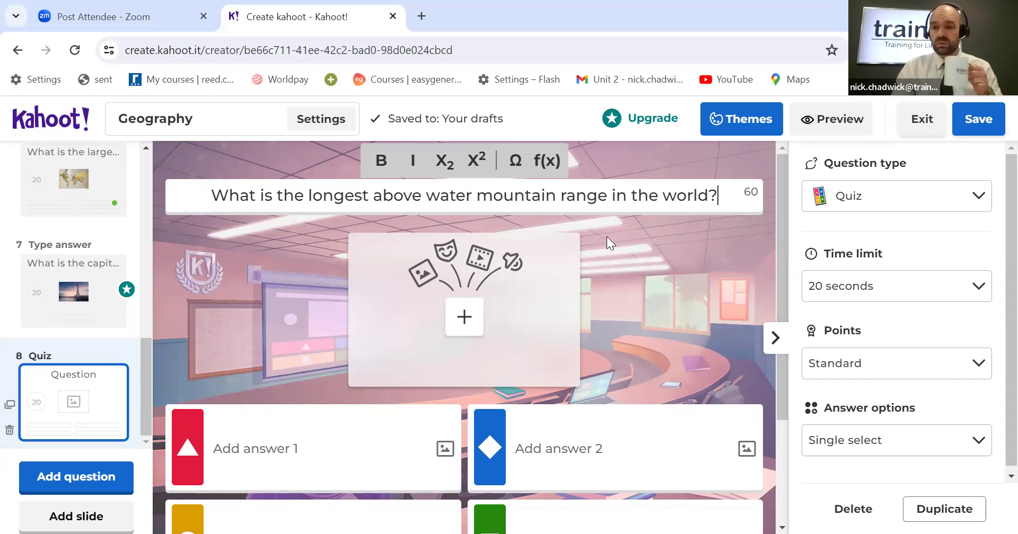
# Step: Search Unsplash for "mountain range" and insert the snowy peaks under a blue sky image into the longest mountain range question
pyautogui.click(464, 318)
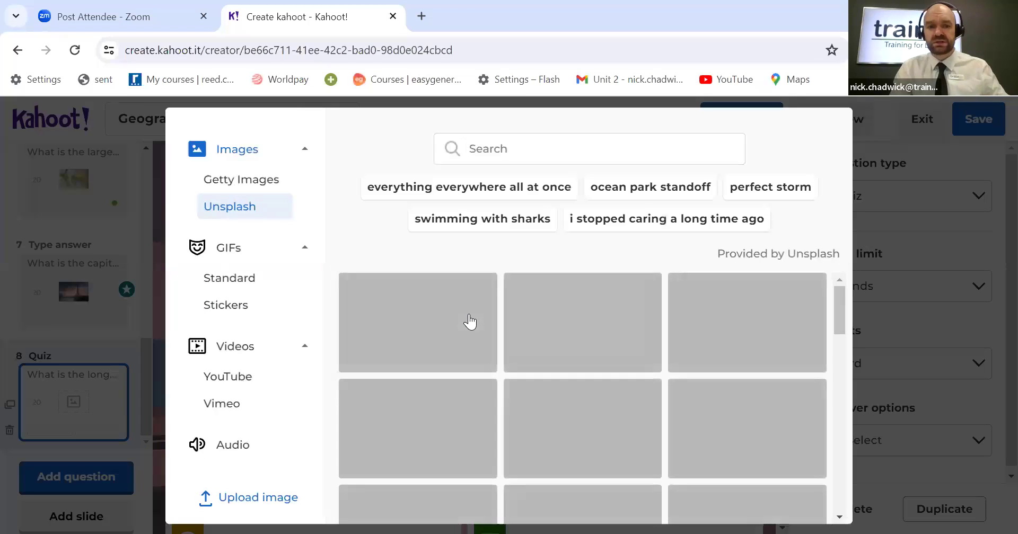
pyautogui.click(564, 151)
pyautogui.write('mo')
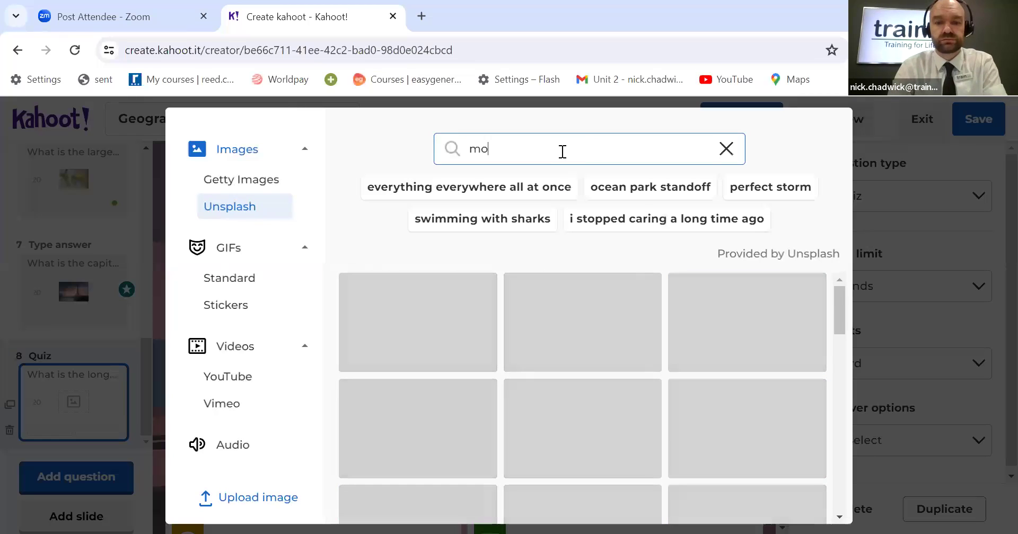
pyautogui.write('untain range')
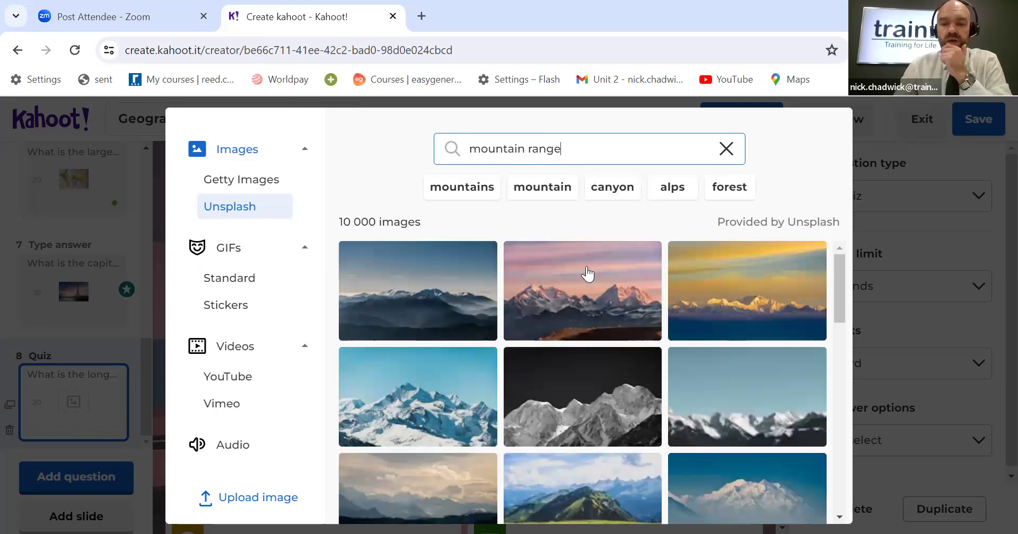
pyautogui.click(446, 379)
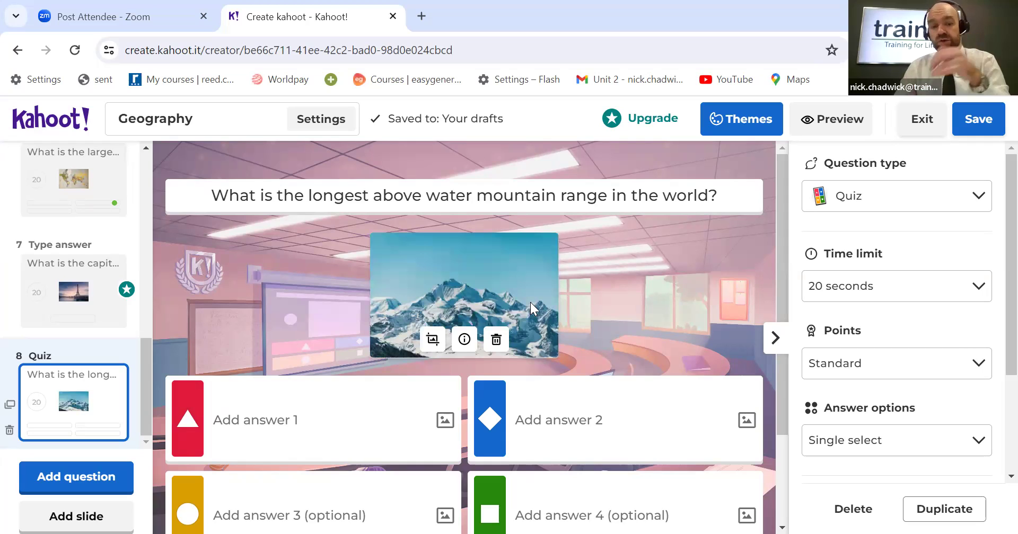
pyautogui.scroll(-1, 561, 357)
pyautogui.scroll(1, 562, 354)
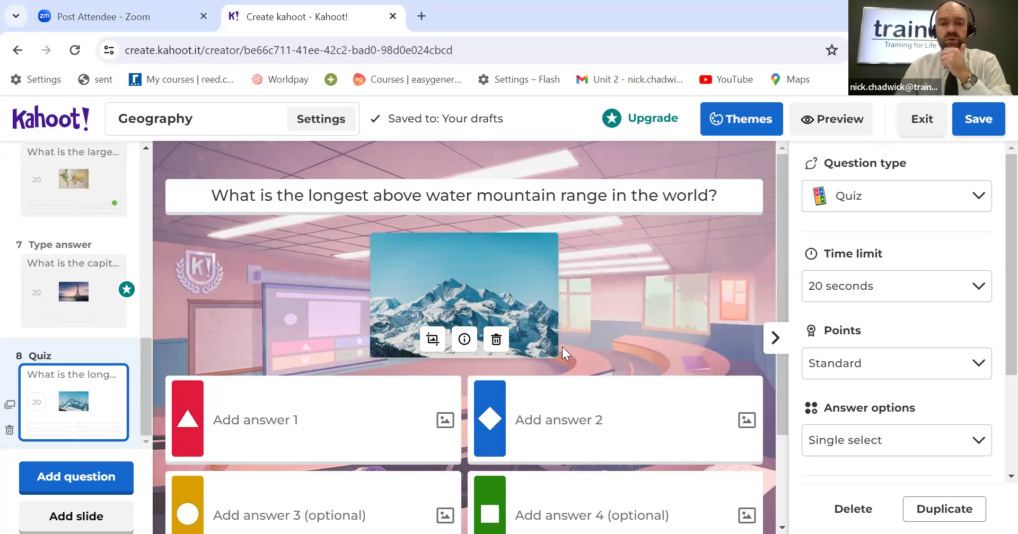
# Step: Enter "Himalayas" as answer 1 and "Atlas" as answer 2 of the longest mountain range question
pyautogui.scroll(-1, 603, 302)
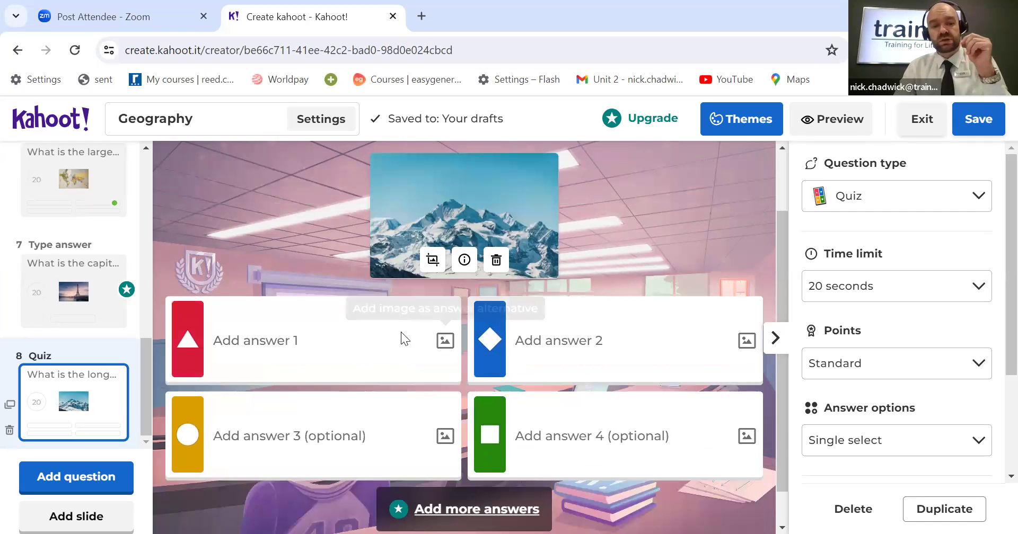
pyautogui.click(352, 344)
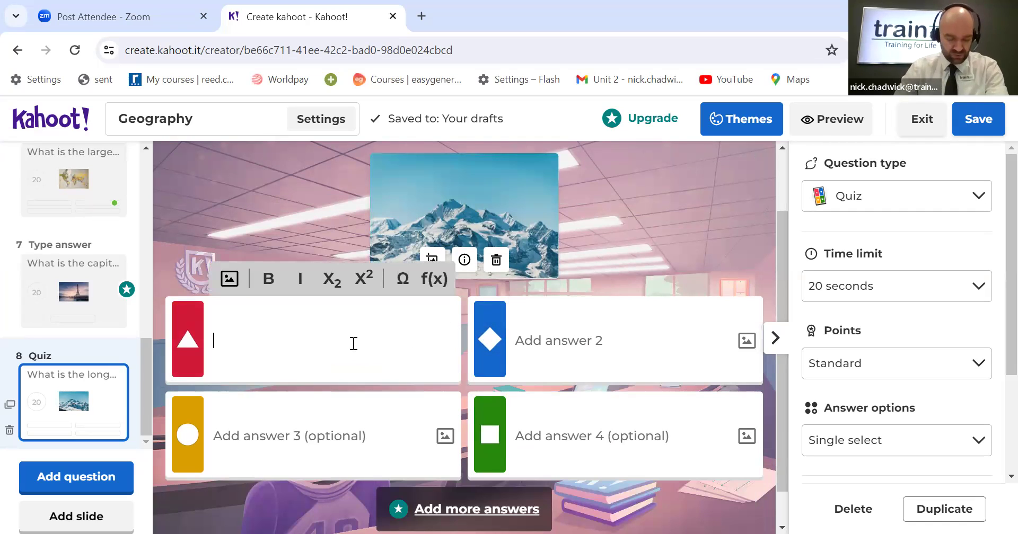
pyautogui.write('Hi')
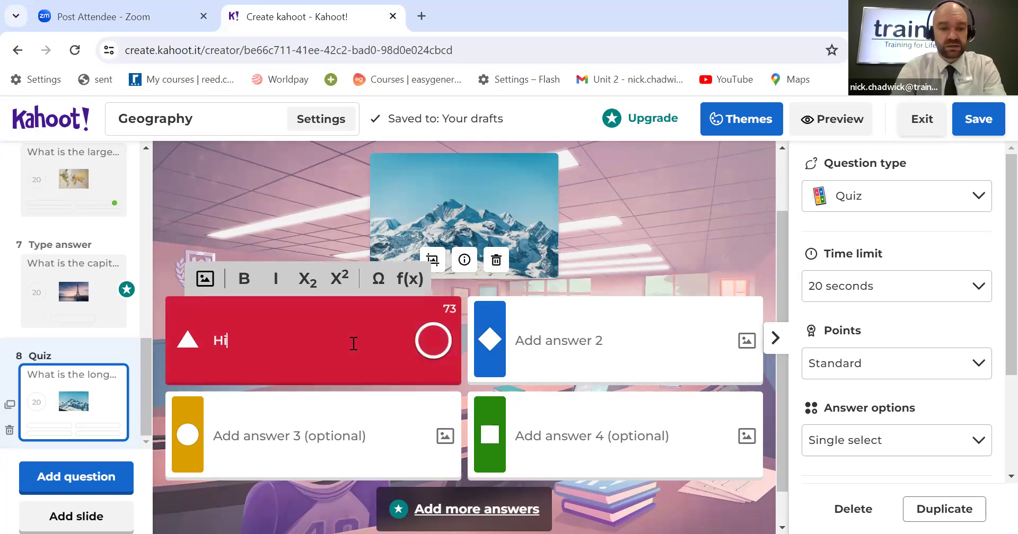
pyautogui.write('mal')
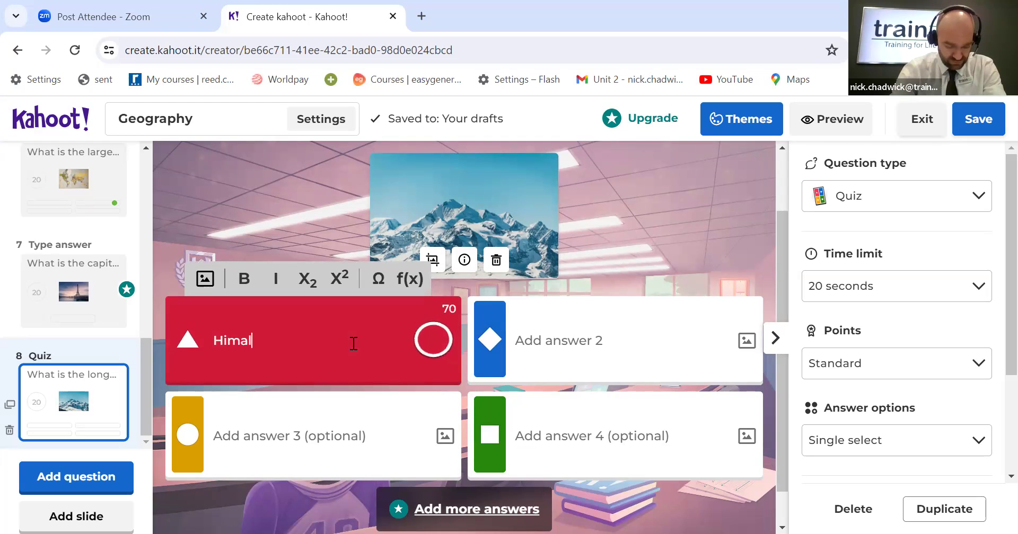
pyautogui.write('ayas')
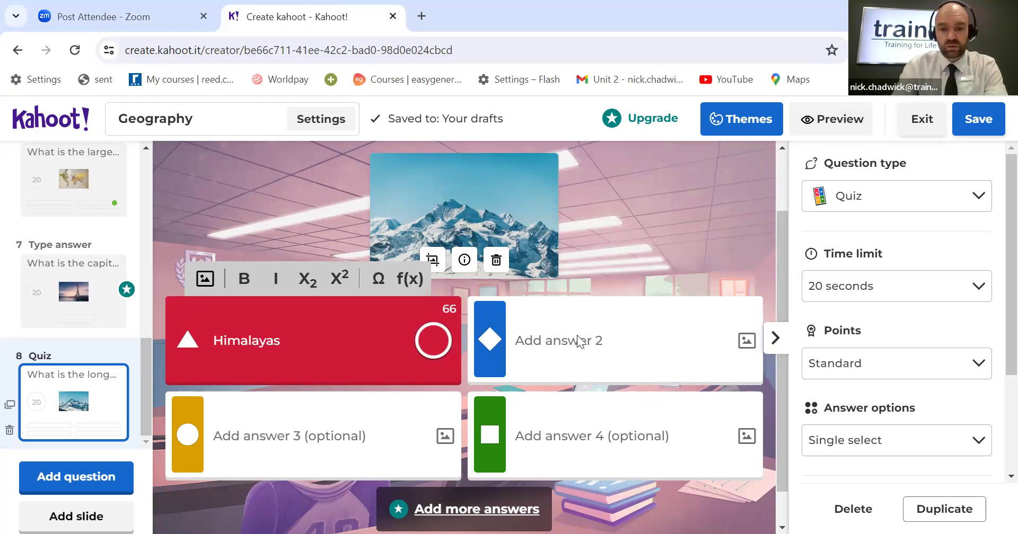
pyautogui.click(592, 341)
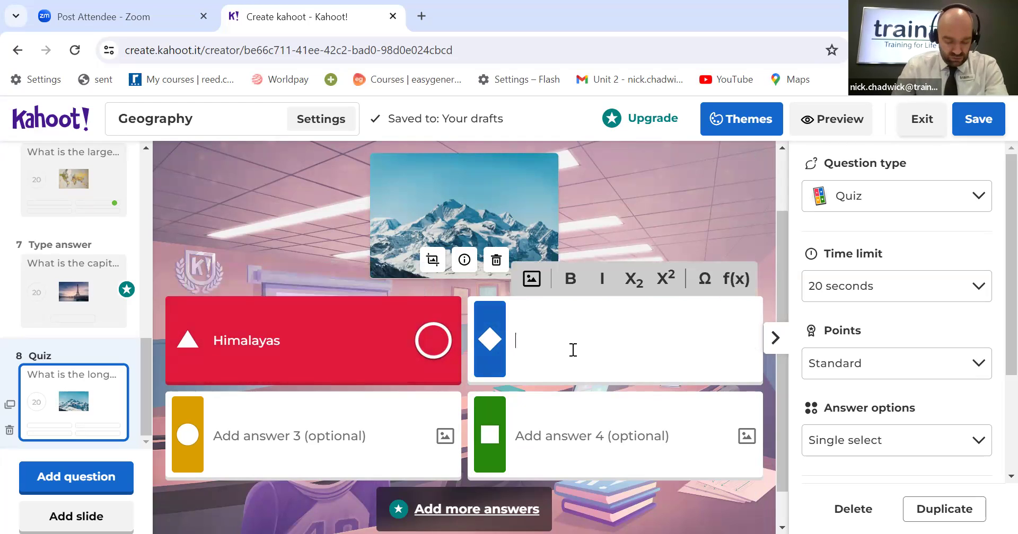
pyautogui.write('Atlas')
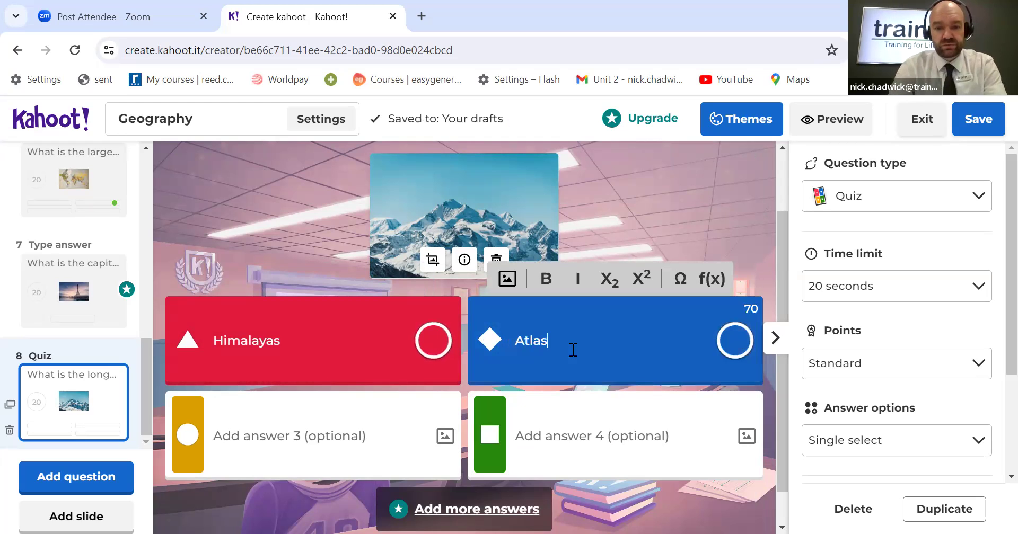
# Step: Enter "Balkan Mountains" as answer 3 and "Andes" as answer 4 of the mountain range question, marking Andes as correct
pyautogui.click(306, 454)
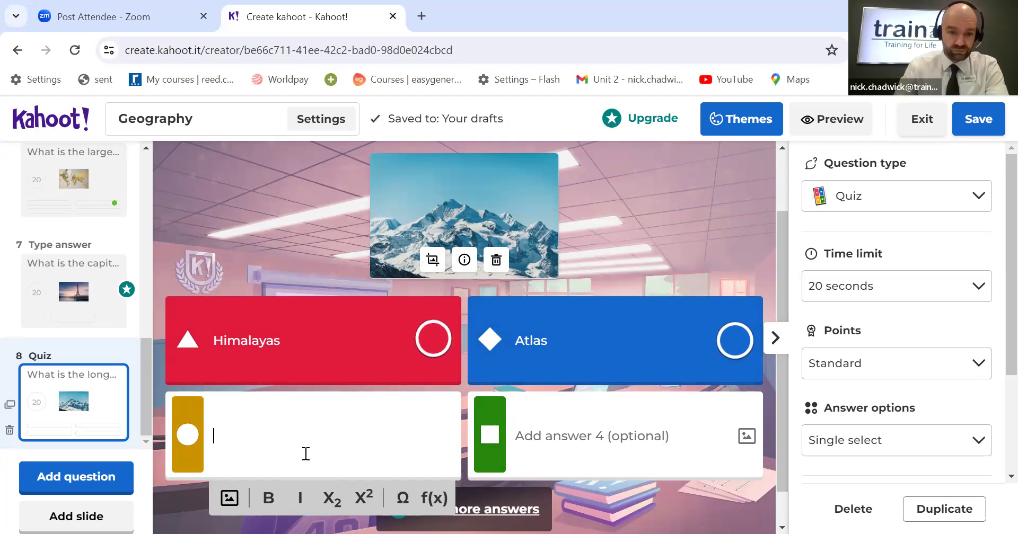
pyautogui.write('Bal')
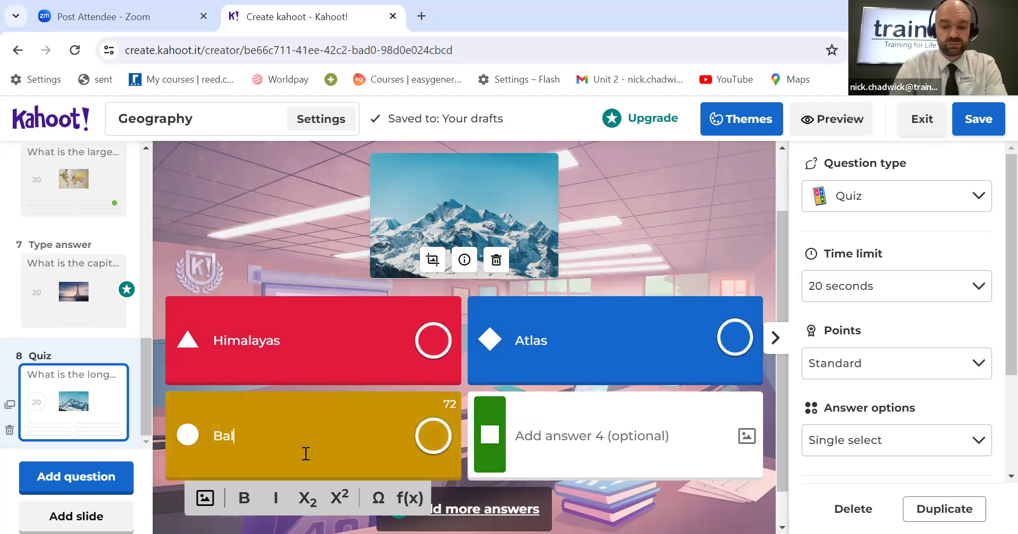
pyautogui.write('kan Mo')
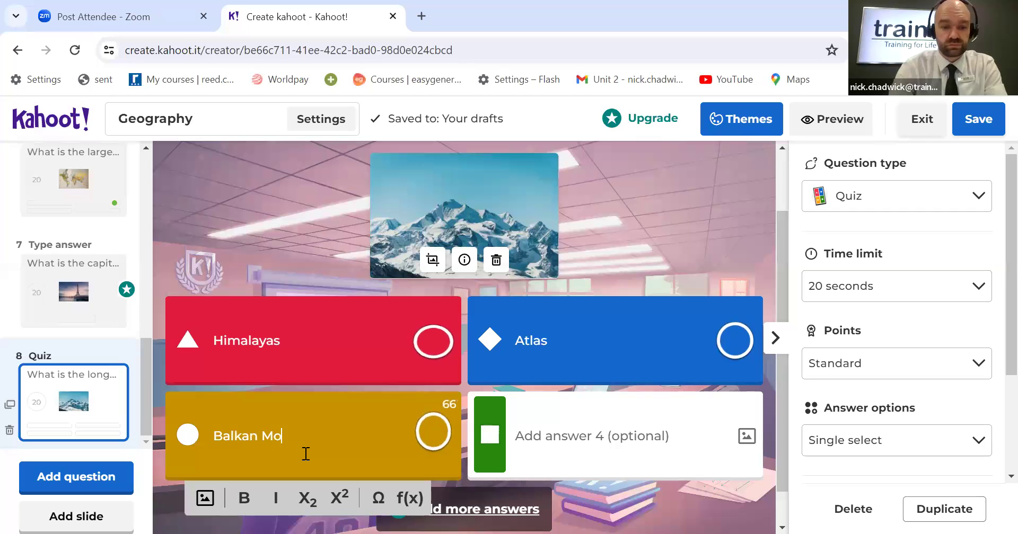
pyautogui.write('untains')
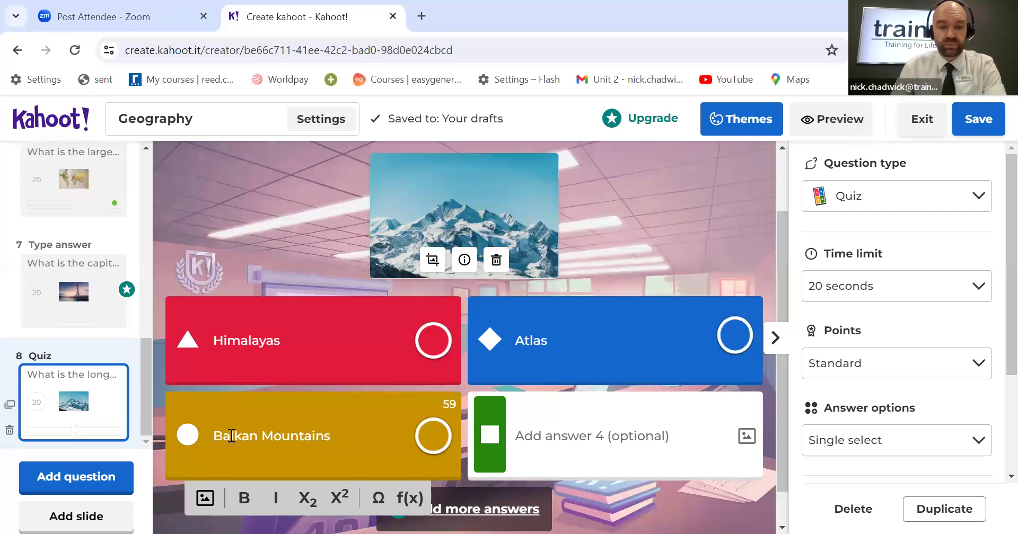
pyautogui.click(637, 440)
pyautogui.write('A')
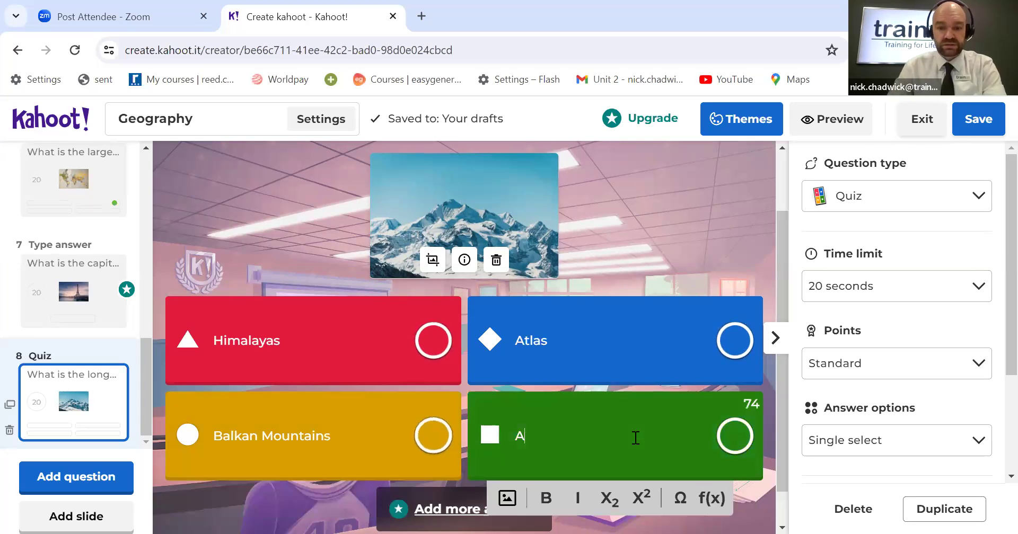
pyautogui.write('ndes')
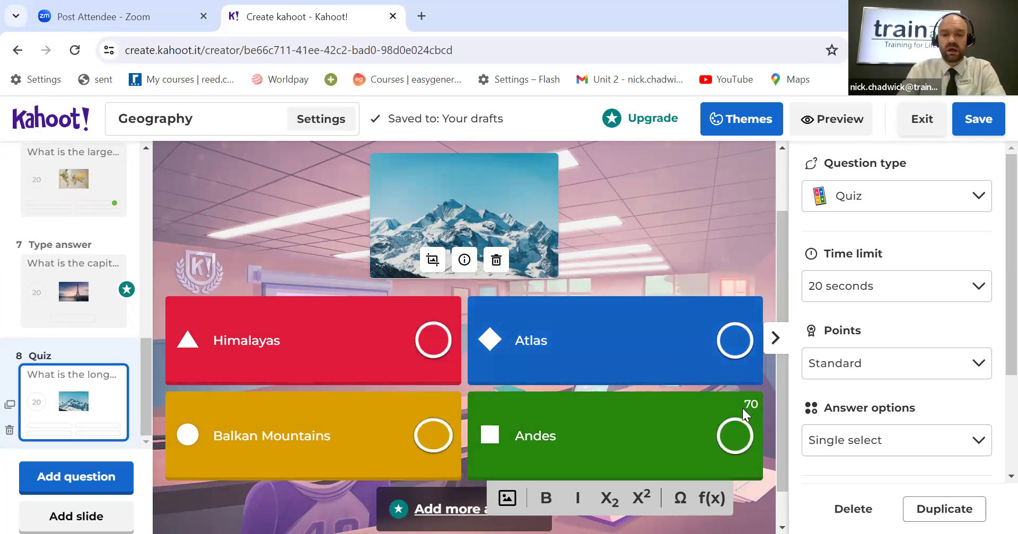
pyautogui.click(742, 444)
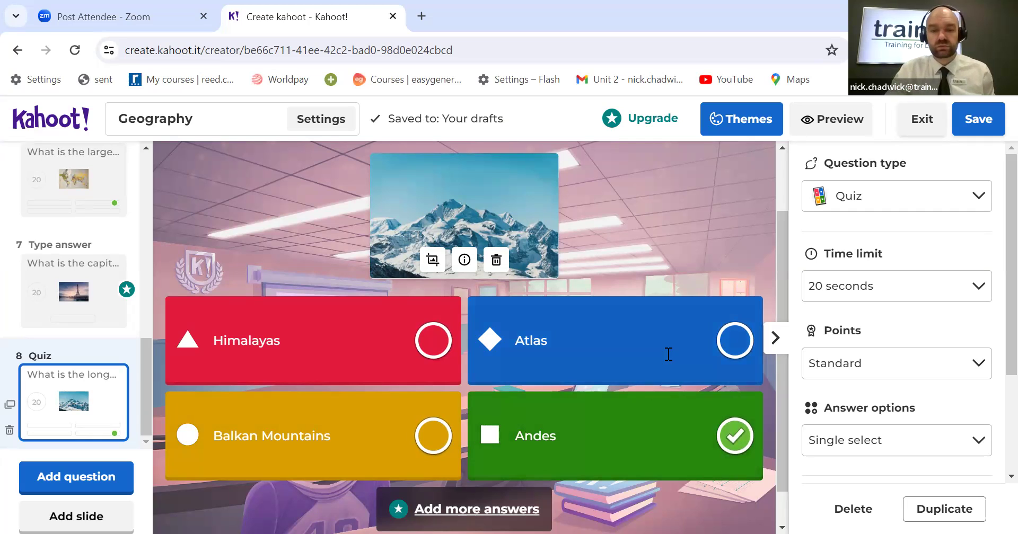
pyautogui.scroll(2, 668, 354)
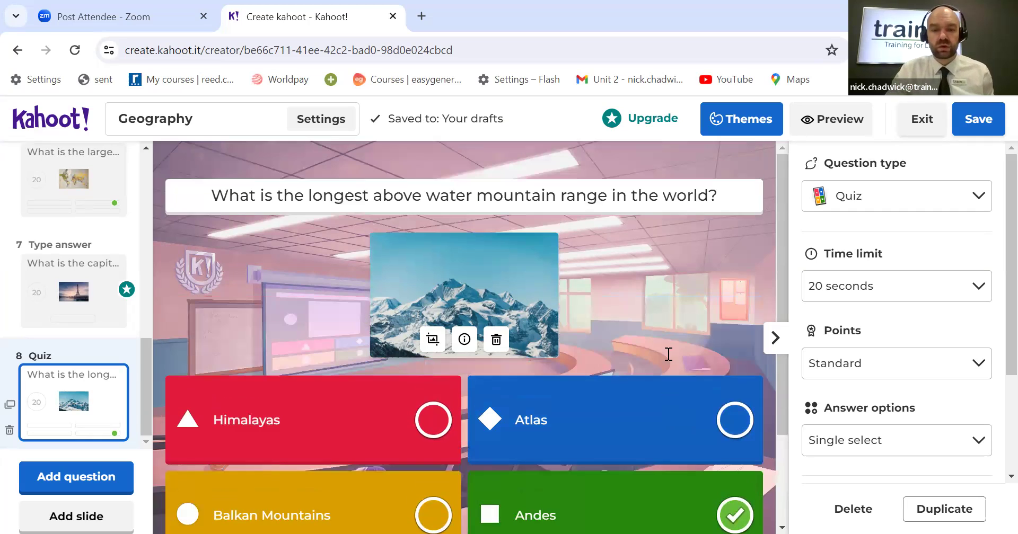
# Step: Add a Quiz question to the kahoot with the text "What is the closest planet to Earth?"
pyautogui.click(100, 493)
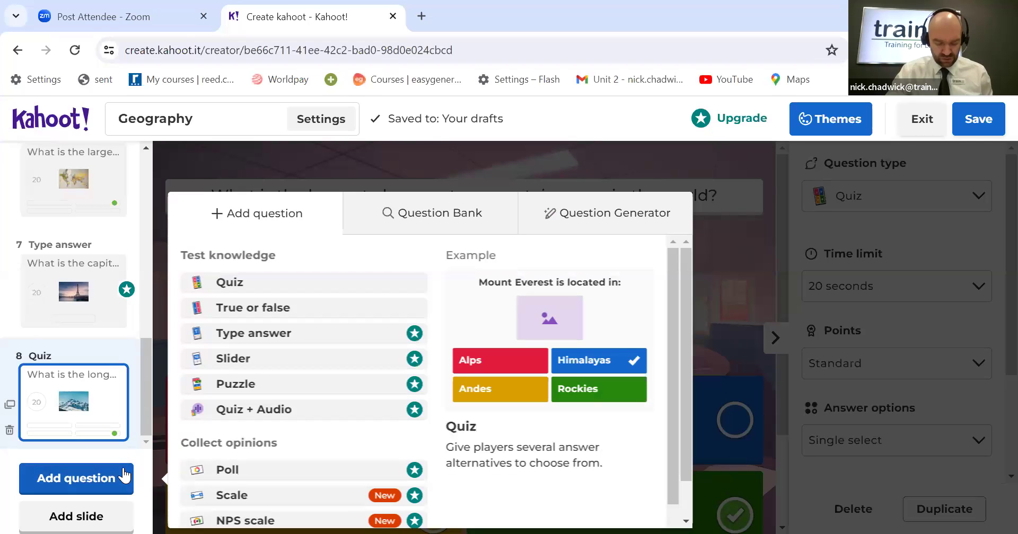
pyautogui.click(257, 283)
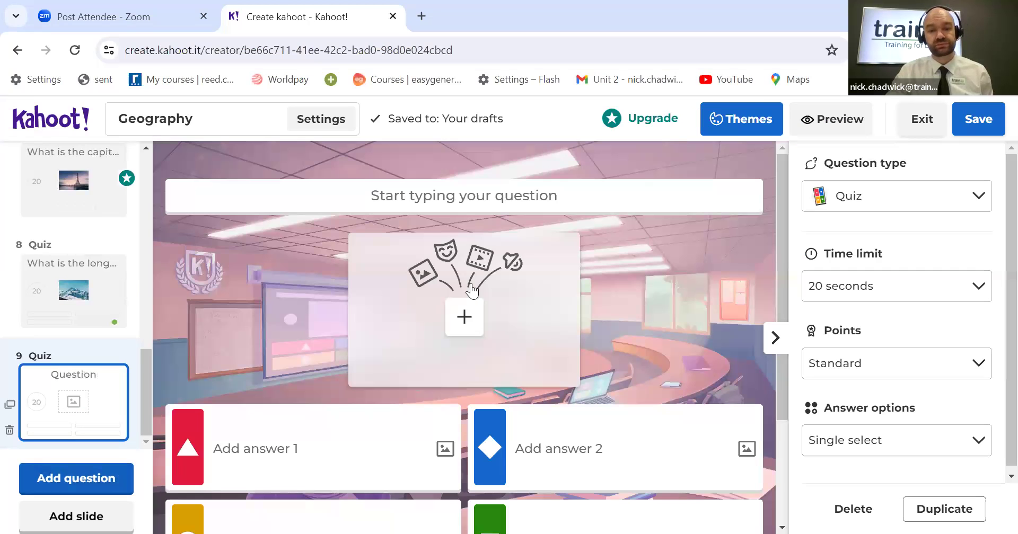
pyautogui.click(523, 197)
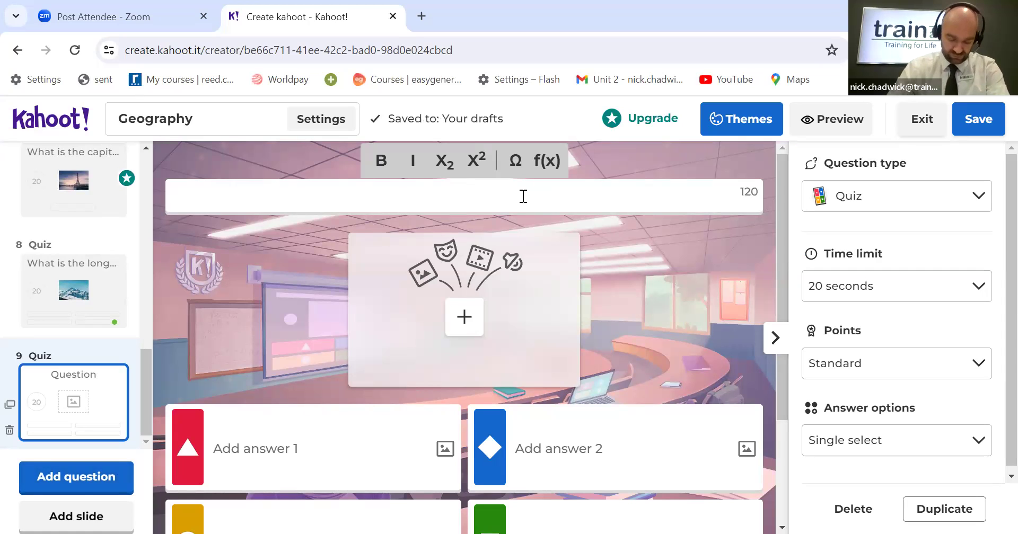
pyautogui.write('What i')
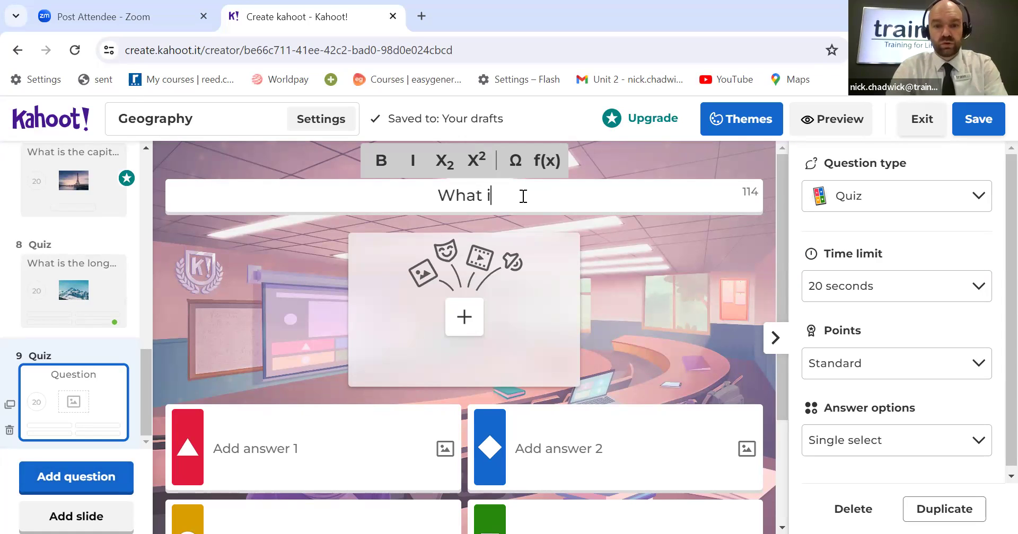
pyautogui.write('s the clo')
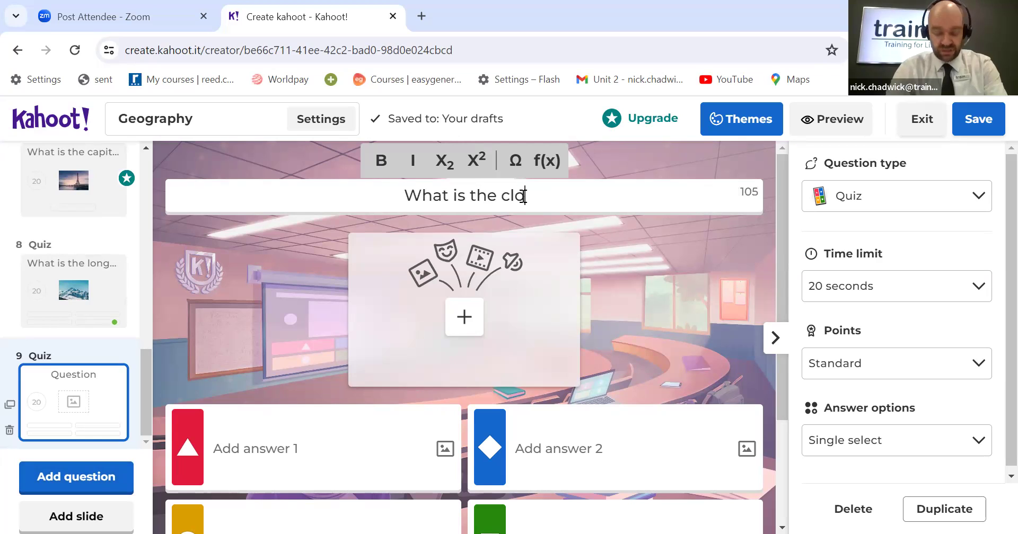
pyautogui.write('sest')
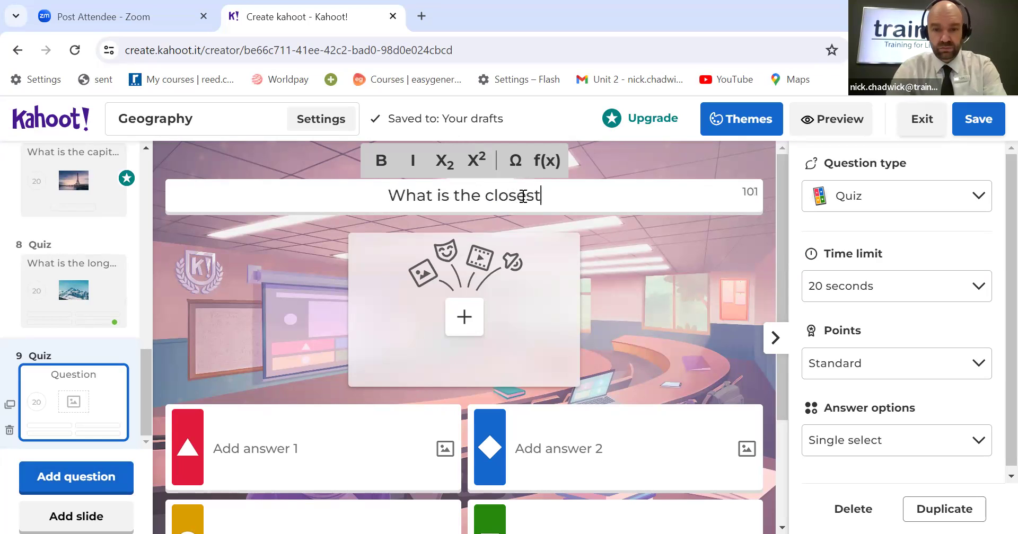
pyautogui.write(' planet ')
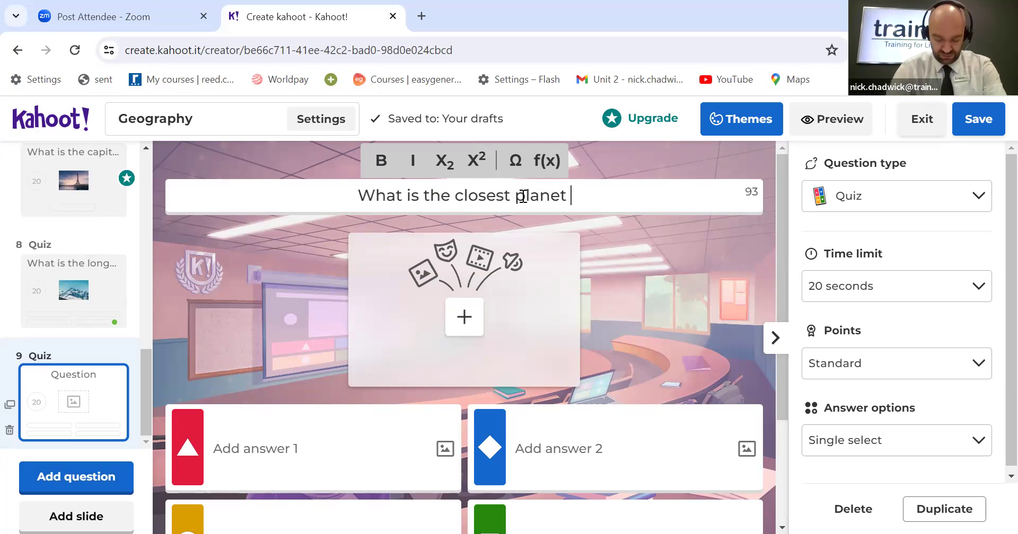
pyautogui.write('to Earth?')
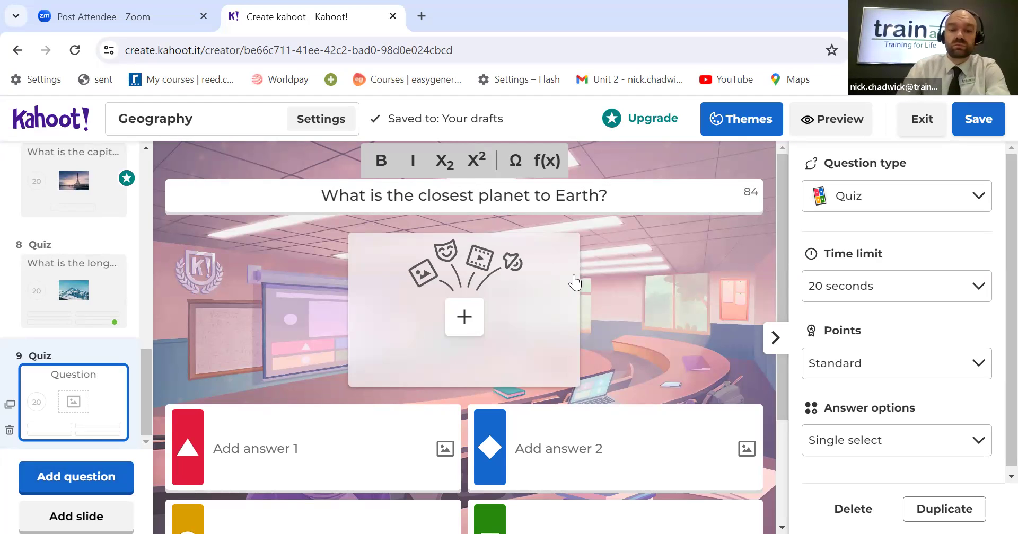
# Step: Insert the suggested Unsplash image of Earth on a black background into the closest planet question
pyautogui.click(465, 316)
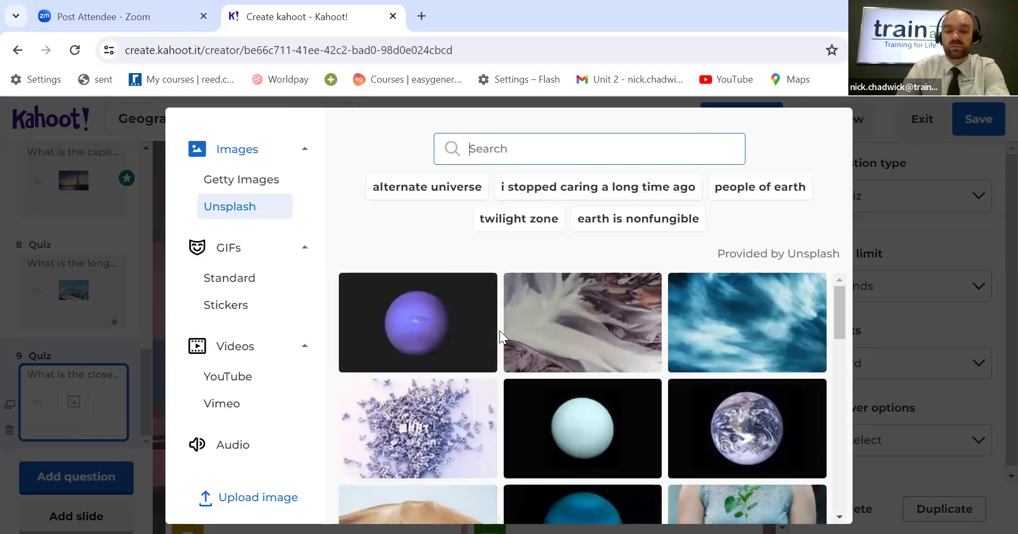
pyautogui.scroll(-2, 741, 353)
pyautogui.click(741, 350)
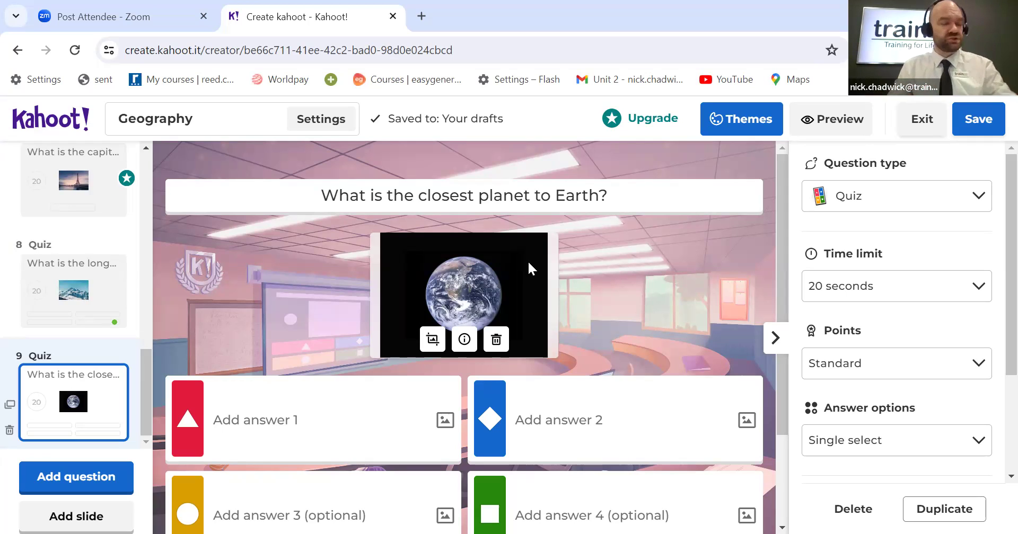
# Step: Enter "Jupiter" as answer 1 and "Venus" as answer 2 of the closest planet question
pyautogui.scroll(-3, 535, 286)
pyautogui.scroll(2, 549, 323)
pyautogui.scroll(1, 549, 324)
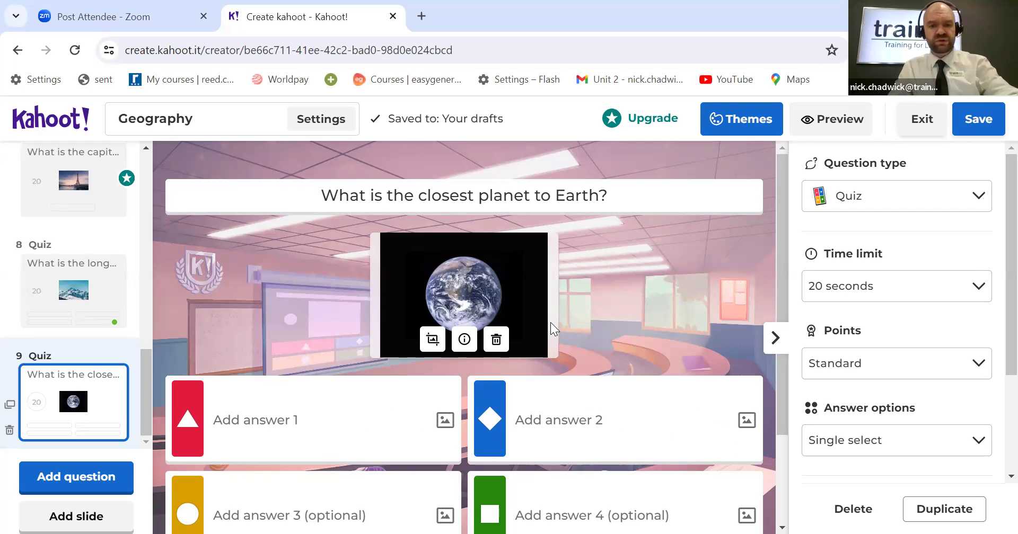
pyautogui.click(354, 407)
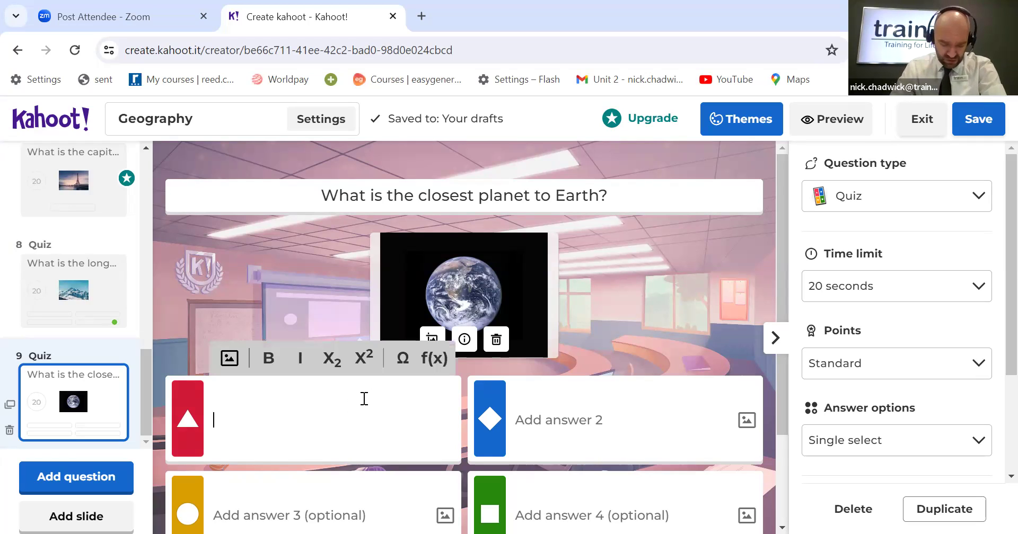
pyautogui.write('Jup')
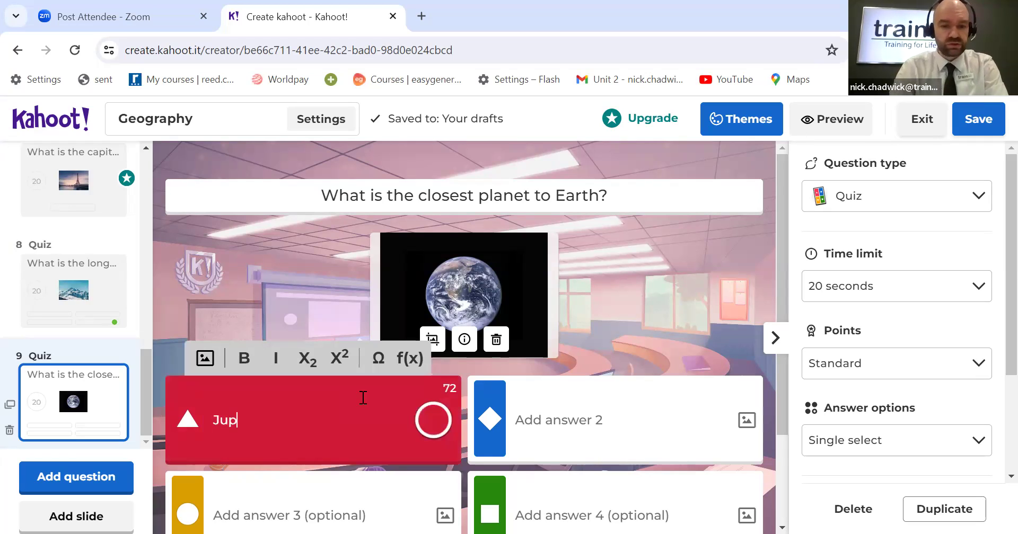
pyautogui.write('iter')
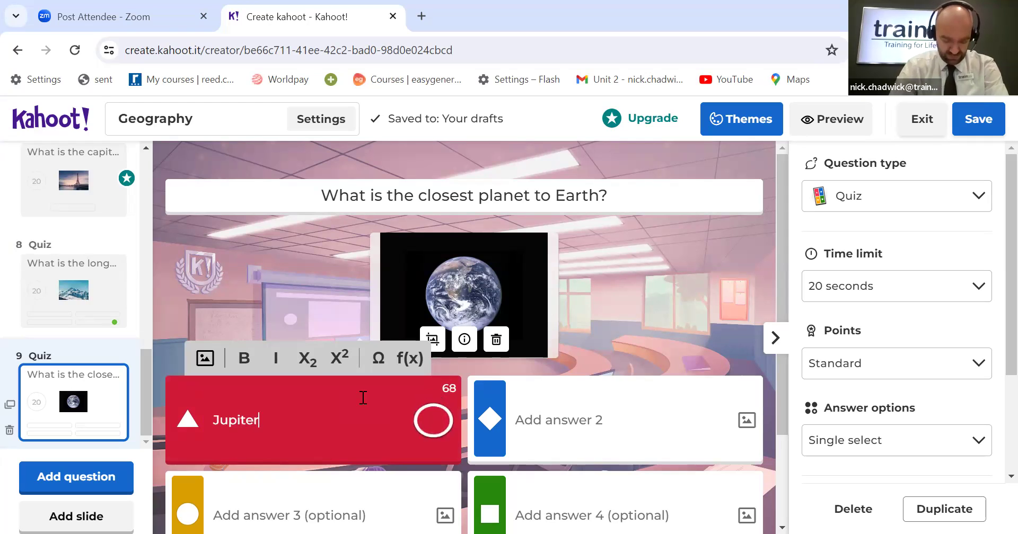
pyautogui.click(598, 415)
pyautogui.write('Venus')
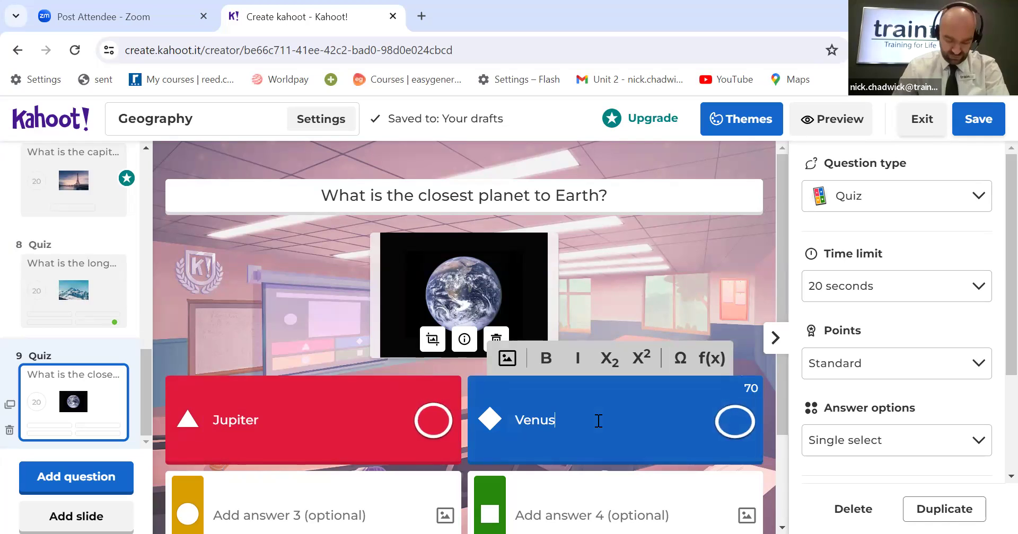
# Step: Enter "Mars" as answer 3 and "Saturn" as answer 4 of the closest planet question, and mark Venus as correct
pyautogui.scroll(-2, 328, 449)
pyautogui.click(328, 450)
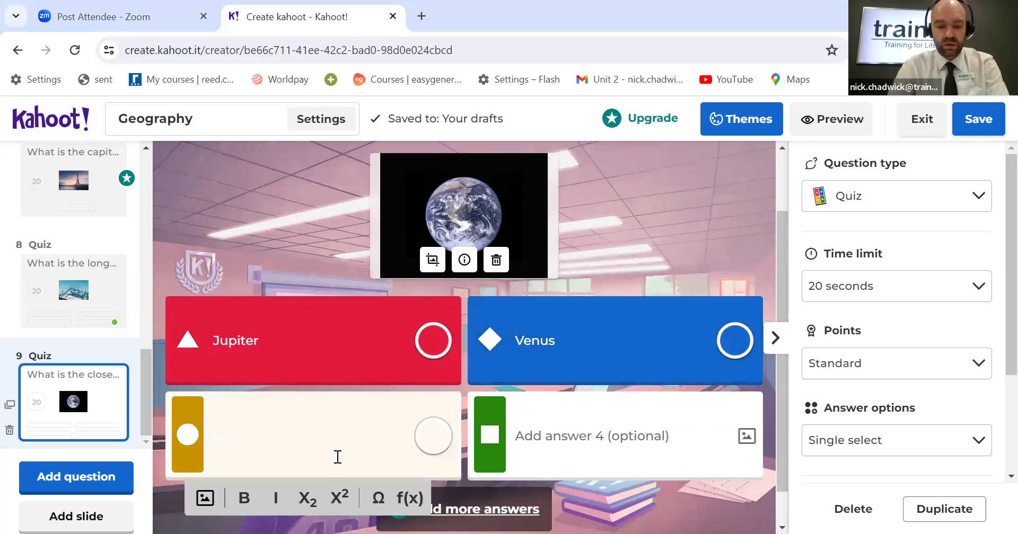
pyautogui.write('Mars')
pyautogui.click(634, 431)
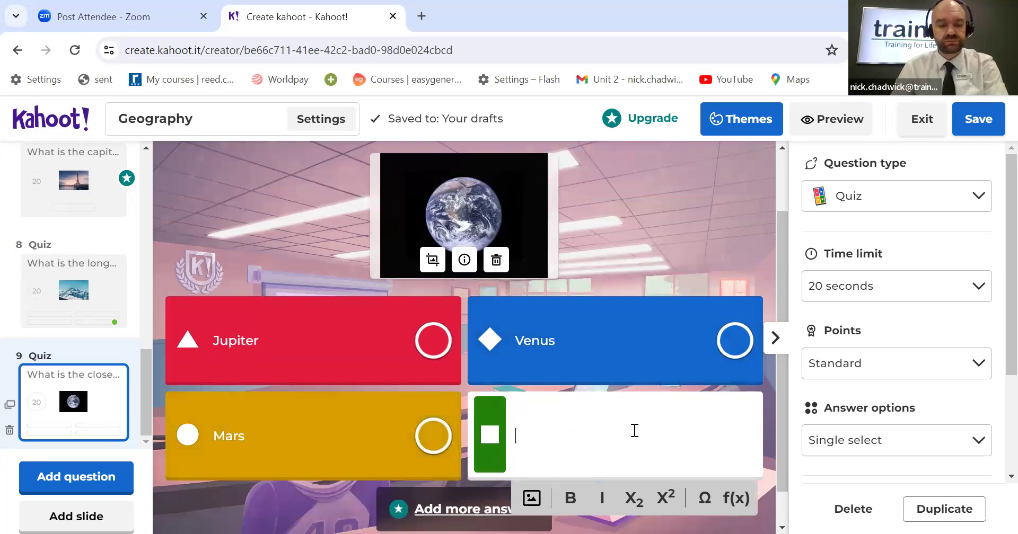
pyautogui.write('Saturn')
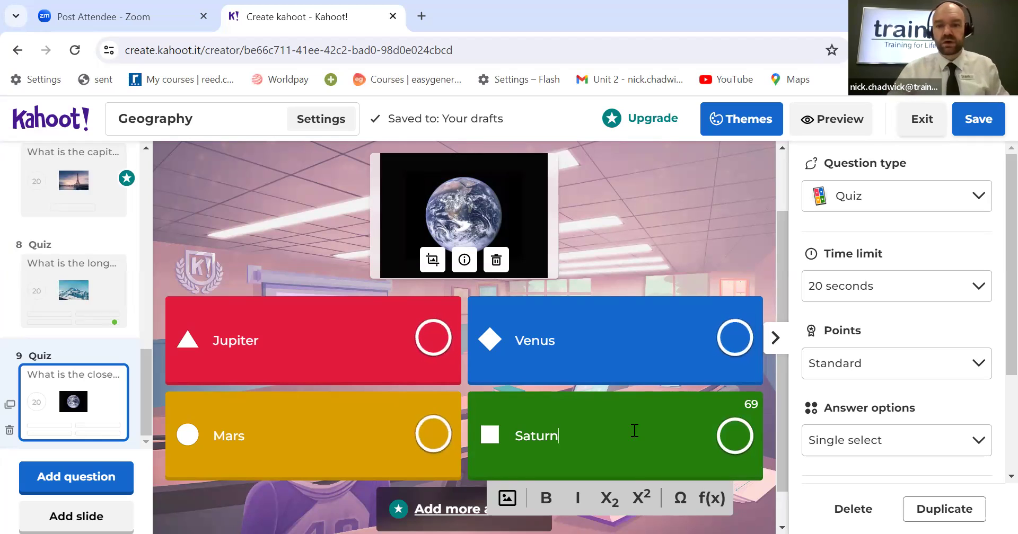
pyautogui.click(736, 347)
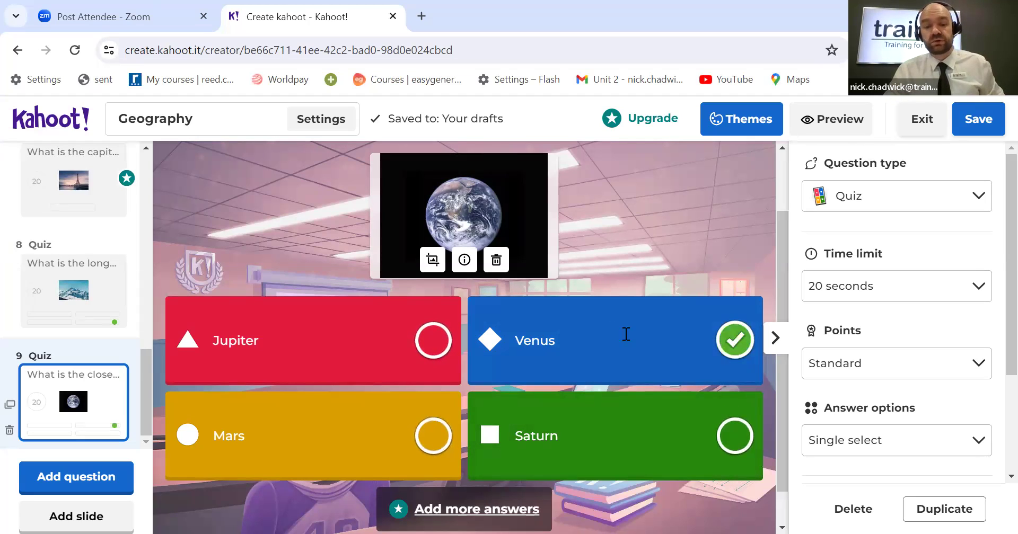
pyautogui.scroll(2, 670, 377)
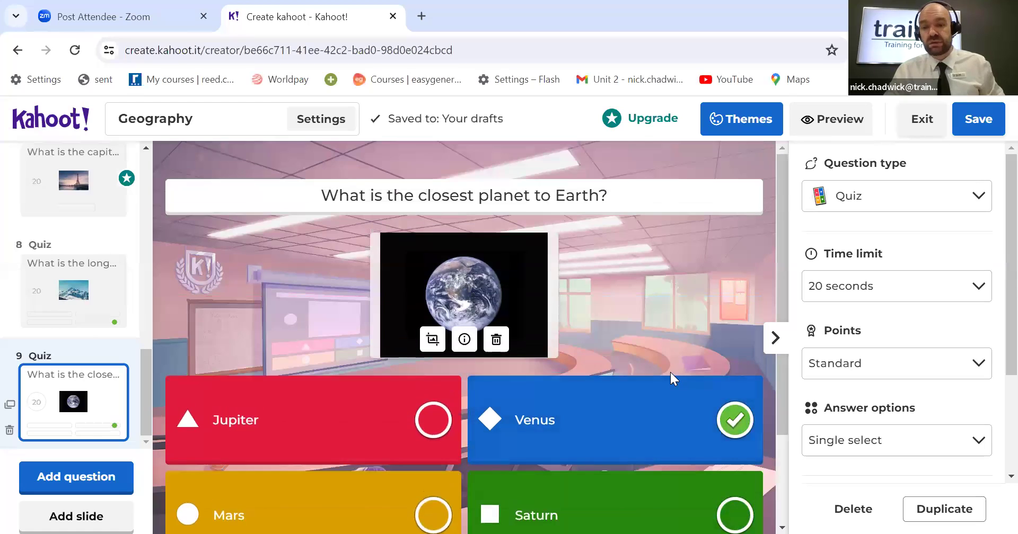
# Step: Set the time limit of the closest planet question to 30 seconds
pyautogui.click(896, 292)
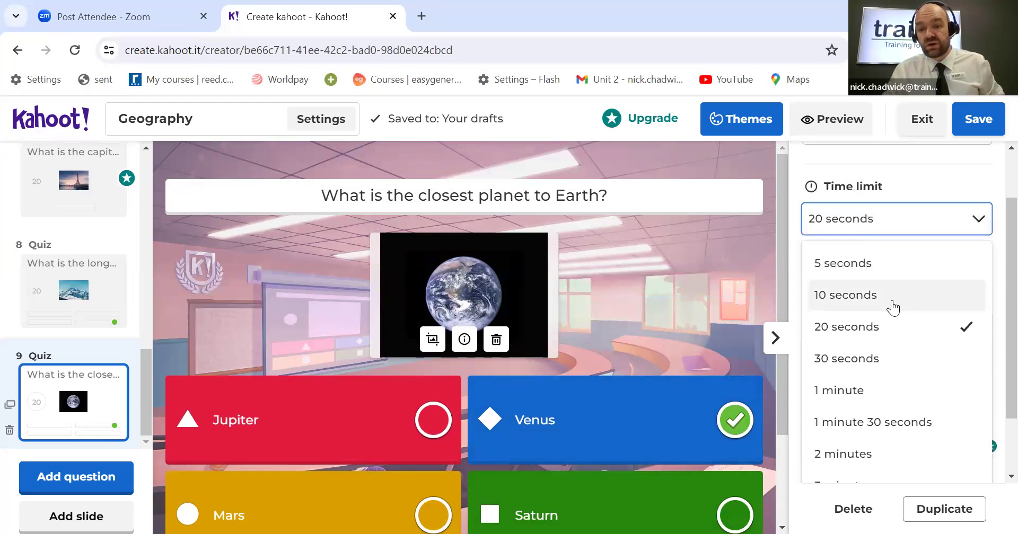
pyautogui.click(891, 362)
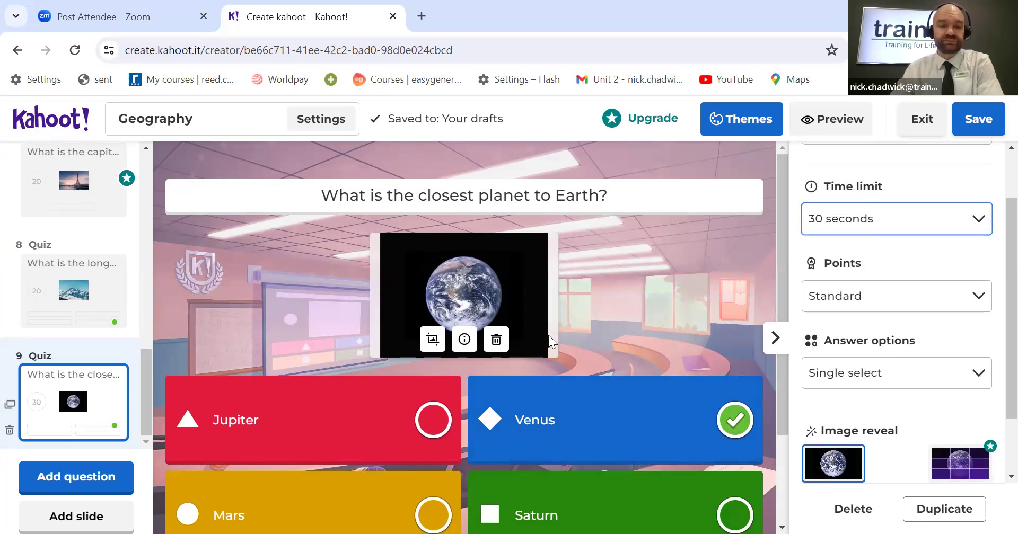
pyautogui.scroll(-2, 548, 335)
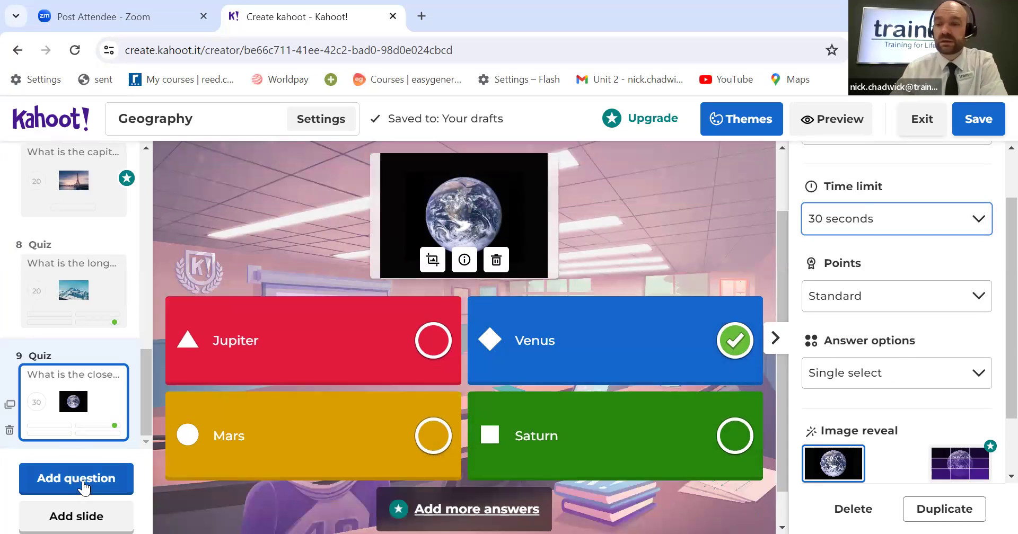
# Step: Add a Type answer question to the kahoot with the text "What type of leaf is on the Canadian flag?"
pyautogui.click(89, 487)
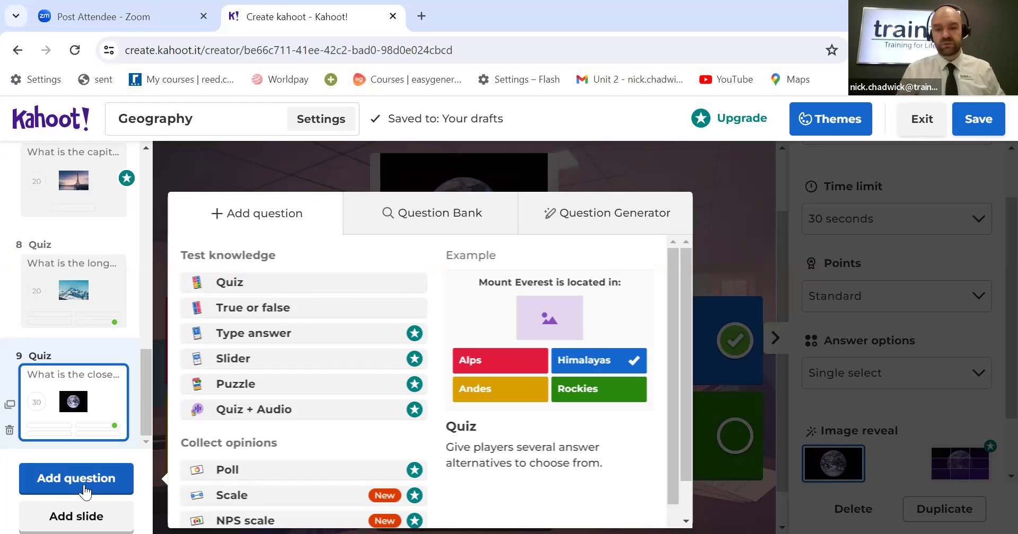
pyautogui.click(282, 334)
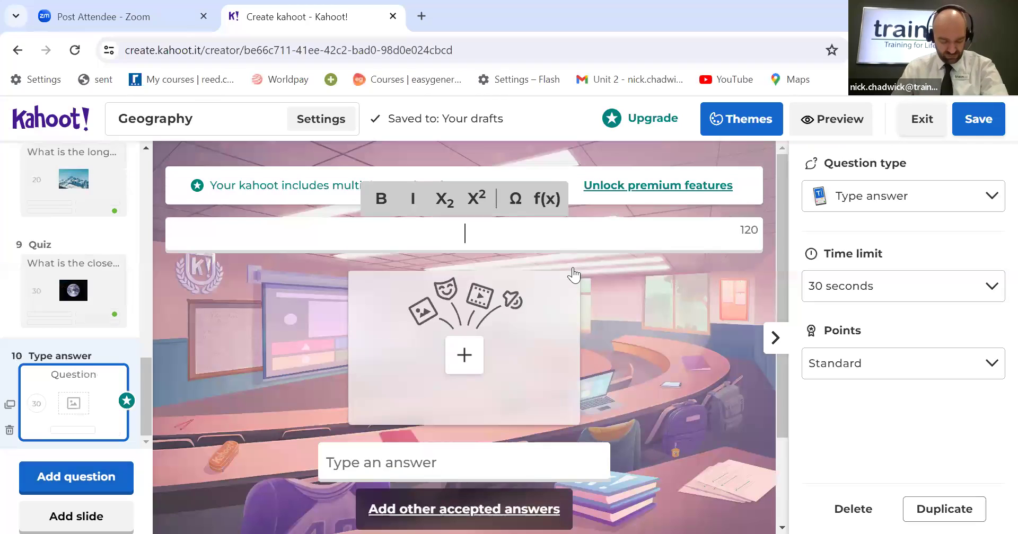
pyautogui.write('W')
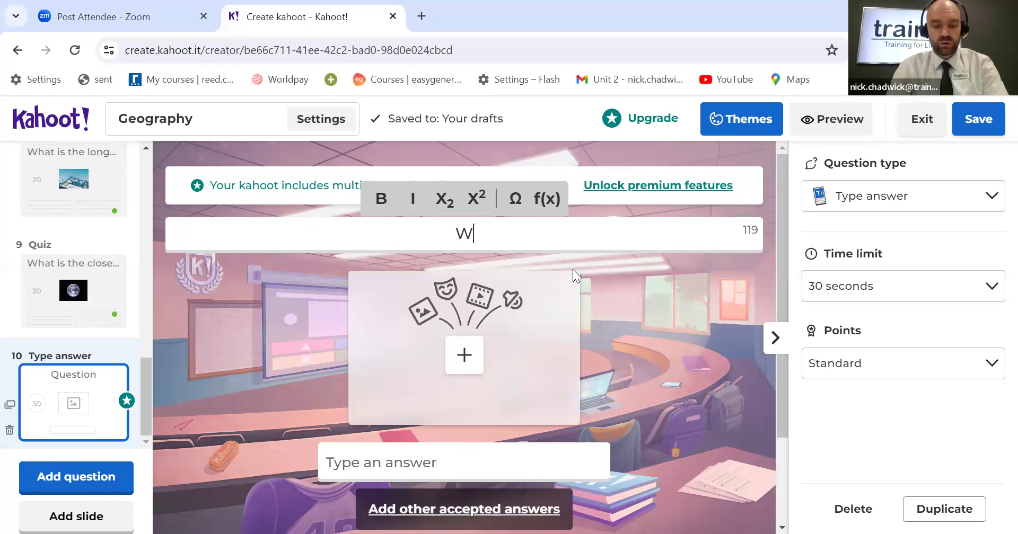
pyautogui.write('hat ')
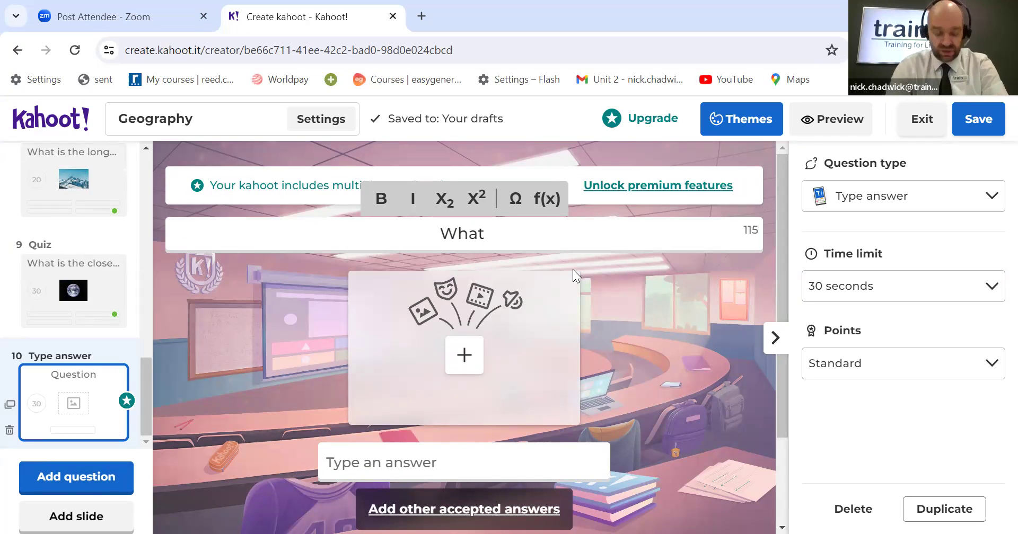
pyautogui.write('type of')
pyautogui.press('BackSpace')
pyautogui.write('lead')
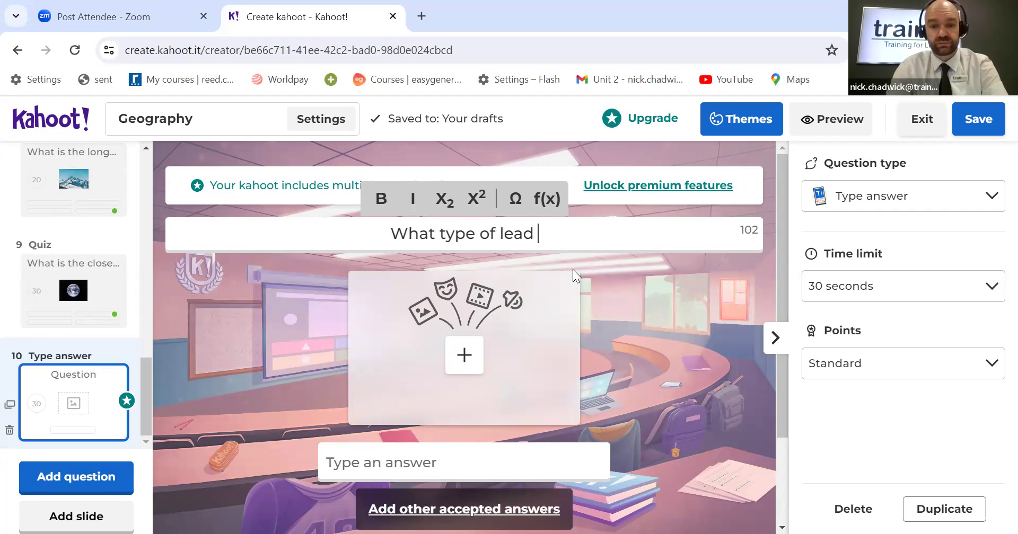
pyautogui.press('BackSpace')
pyautogui.write('f is on the Can')
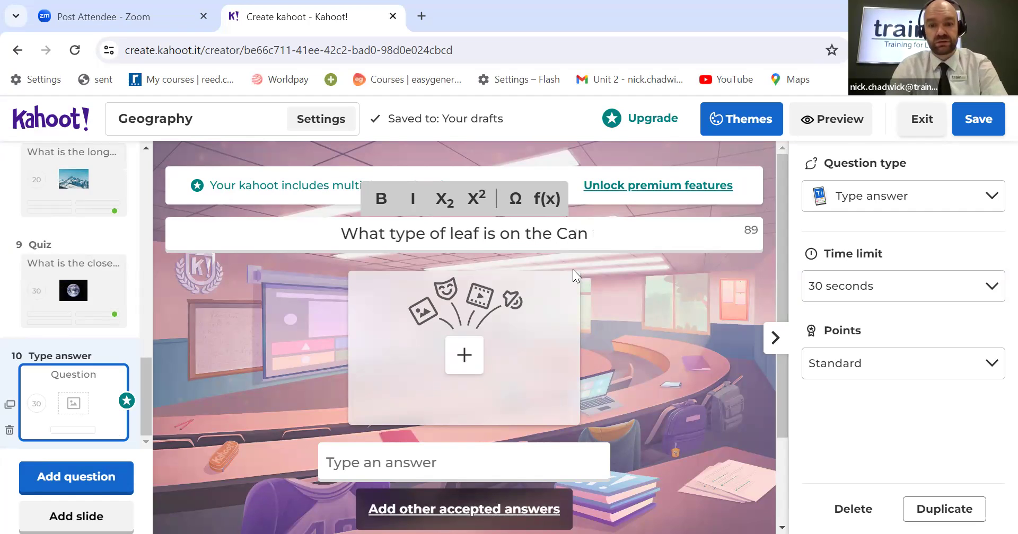
pyautogui.write('adian gla')
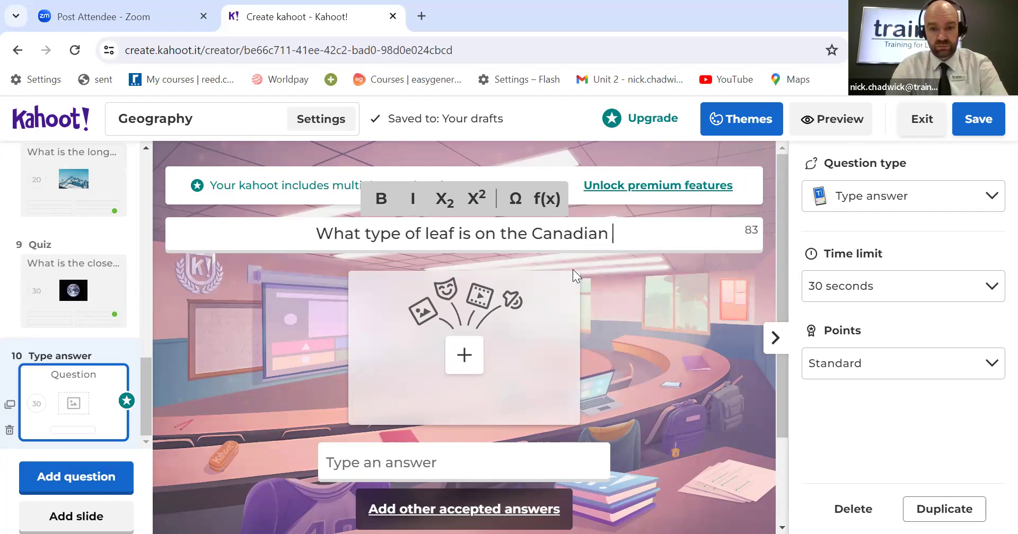
pyautogui.press('BackSpace')
pyautogui.press('BackSpace')
pyautogui.press('BackSpace')
pyautogui.write('flag?')
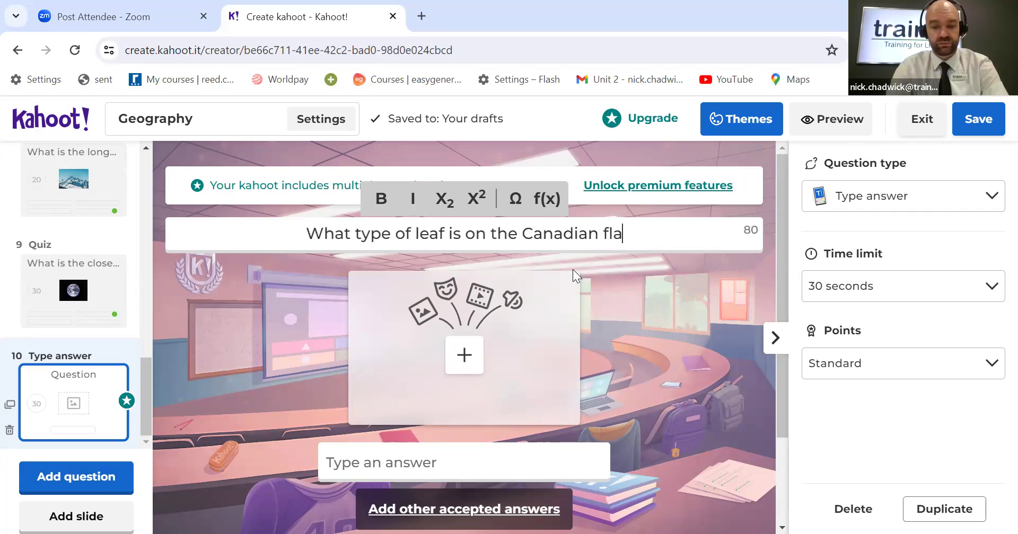
# Step: Search Unsplash for "canada" and insert the image of the Canadian flag against a dark teal sky into the leaf question
pyautogui.click(473, 370)
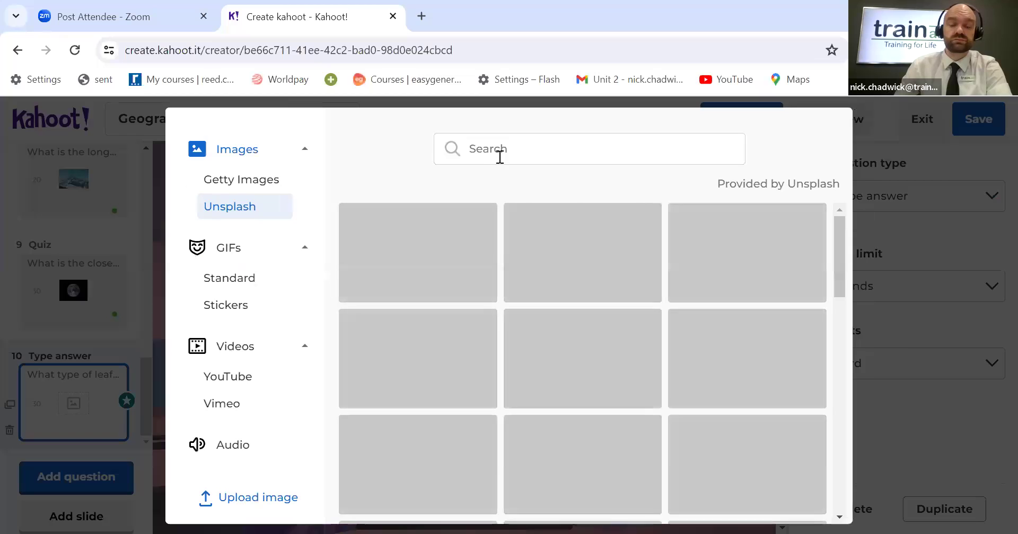
pyautogui.click(455, 198)
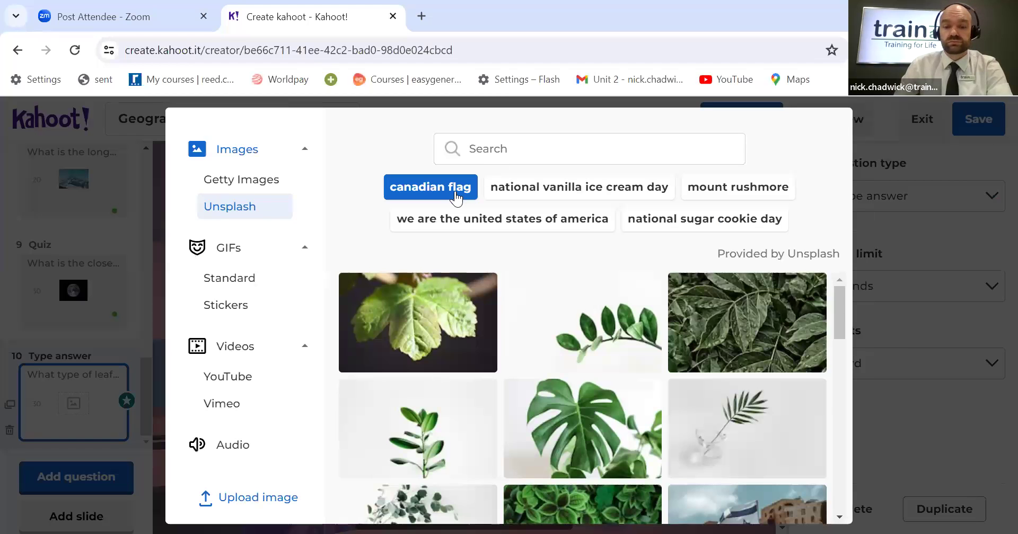
pyautogui.click(497, 148)
pyautogui.write('c')
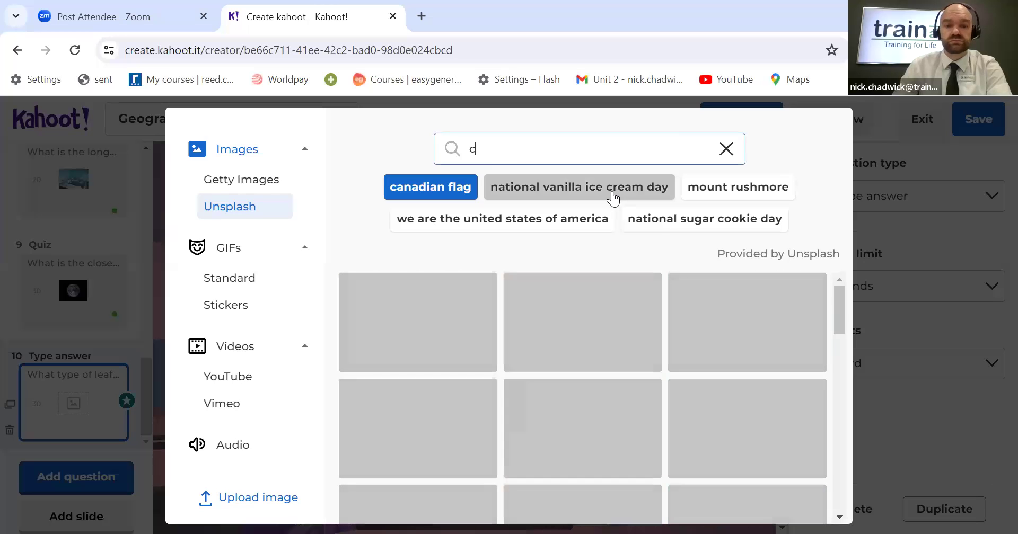
pyautogui.write('anada')
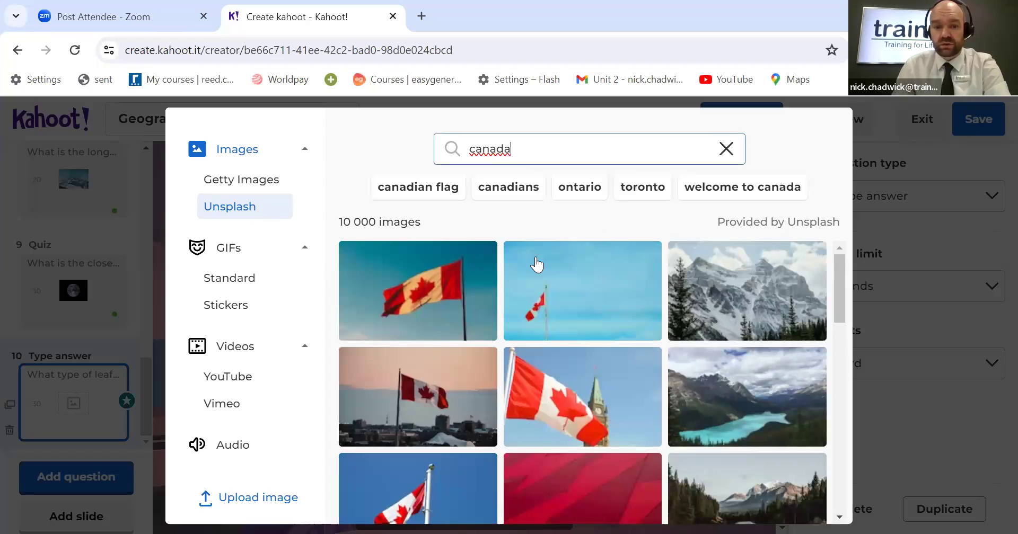
pyautogui.click(441, 299)
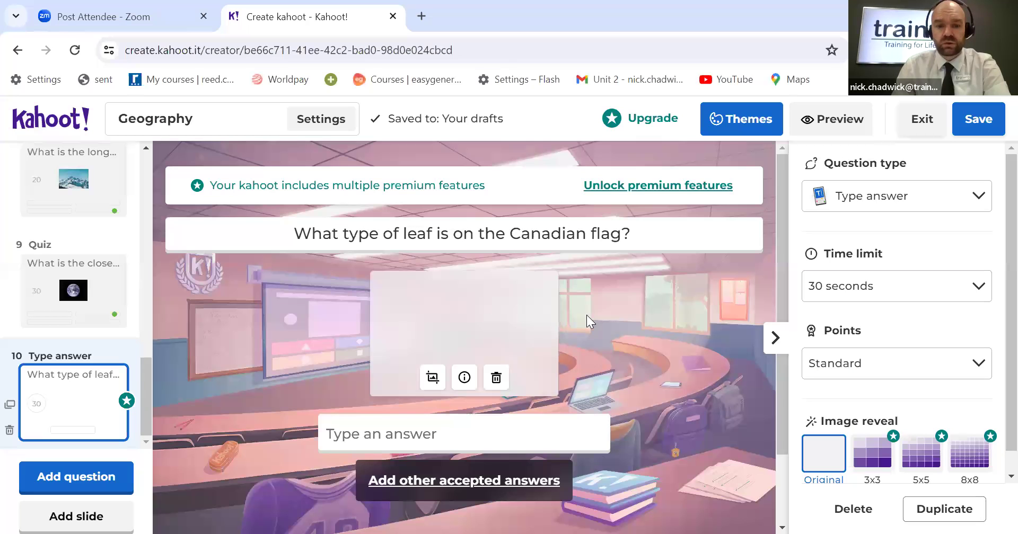
# Step: Enter "Maple" as the accepted answer of the Canadian flag question
pyautogui.click(529, 433)
pyautogui.scroll(-2, 500, 422)
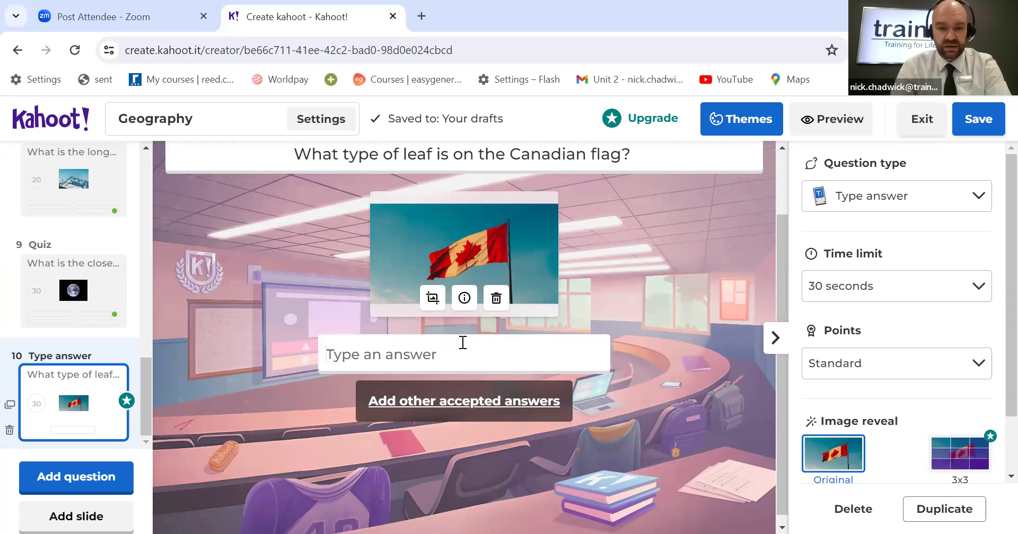
pyautogui.write('Maple')
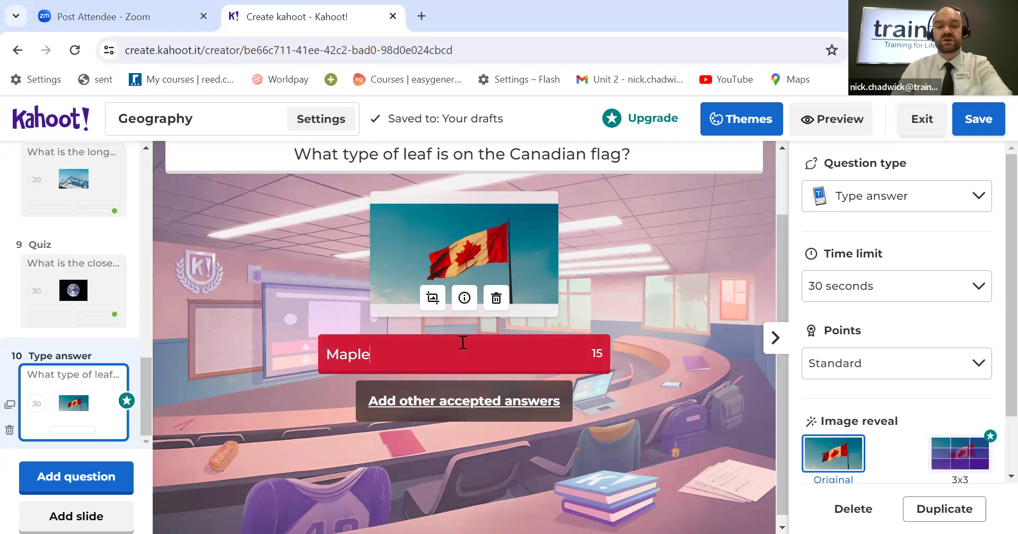
pyautogui.scroll(-1, 585, 430)
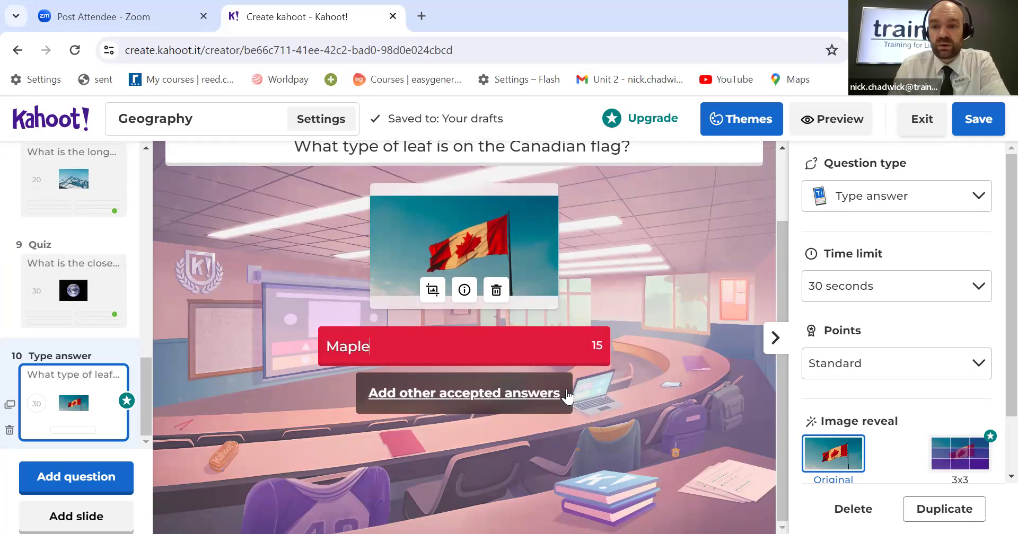
pyautogui.scroll(2, 567, 395)
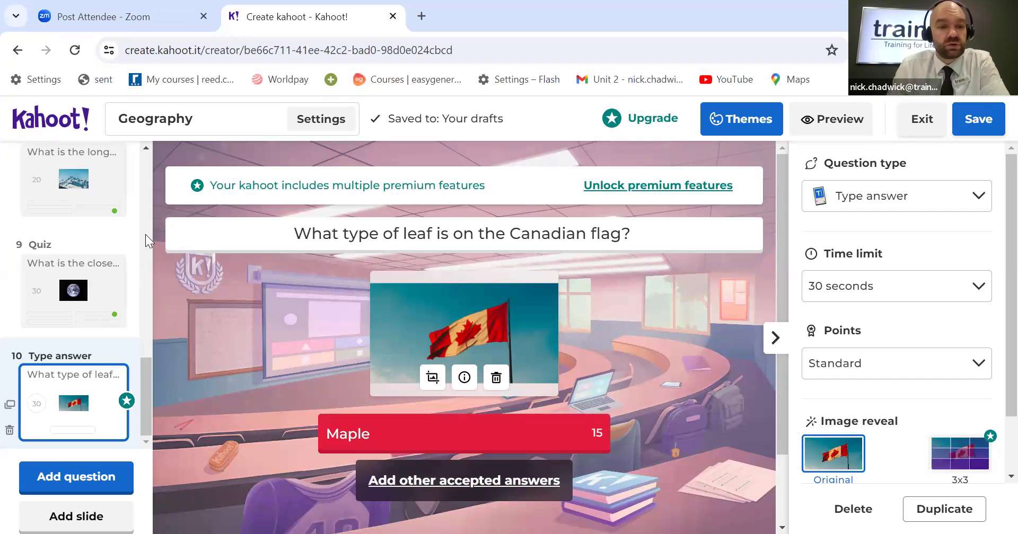
# Step: Preview the kahoot from the longest river question through to the Canadian flag question, and exit the preview
pyautogui.moveTo(143, 381); pyautogui.dragTo(147, 150)
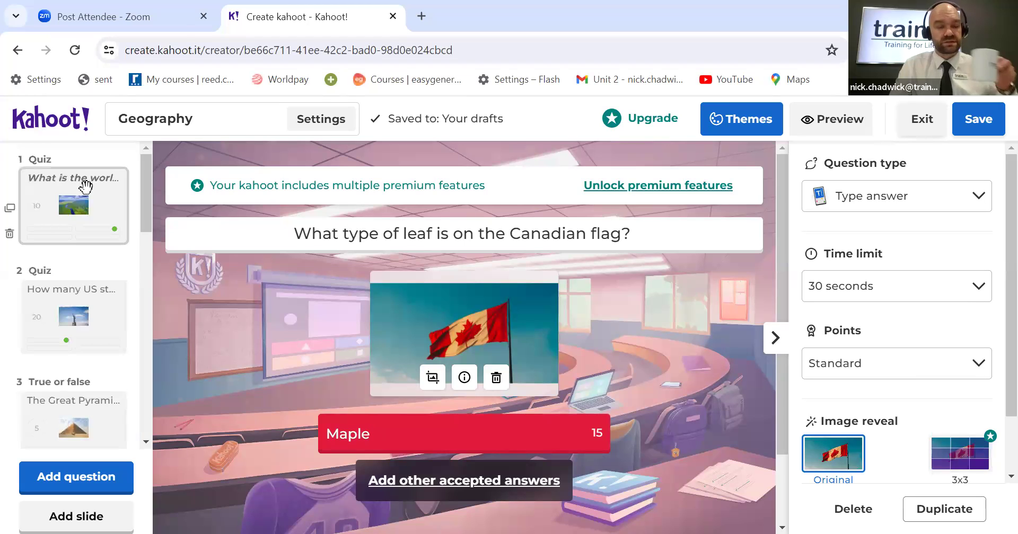
pyautogui.click(77, 202)
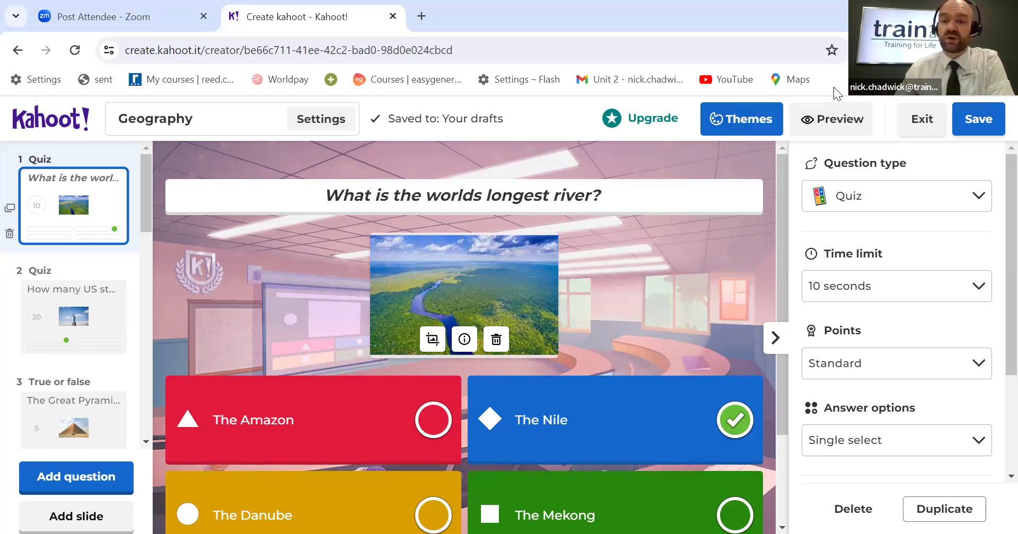
pyautogui.click(840, 120)
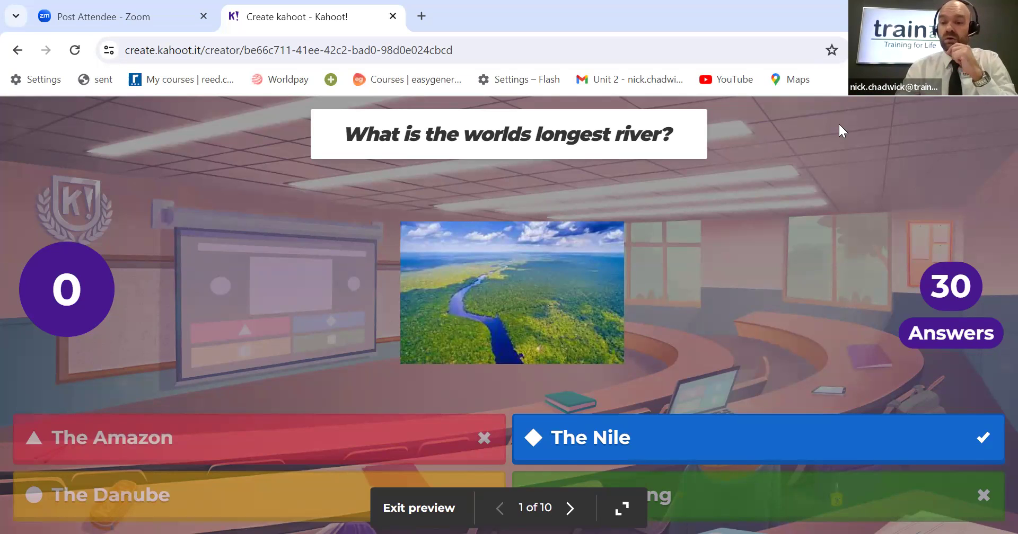
pyautogui.click(569, 509)
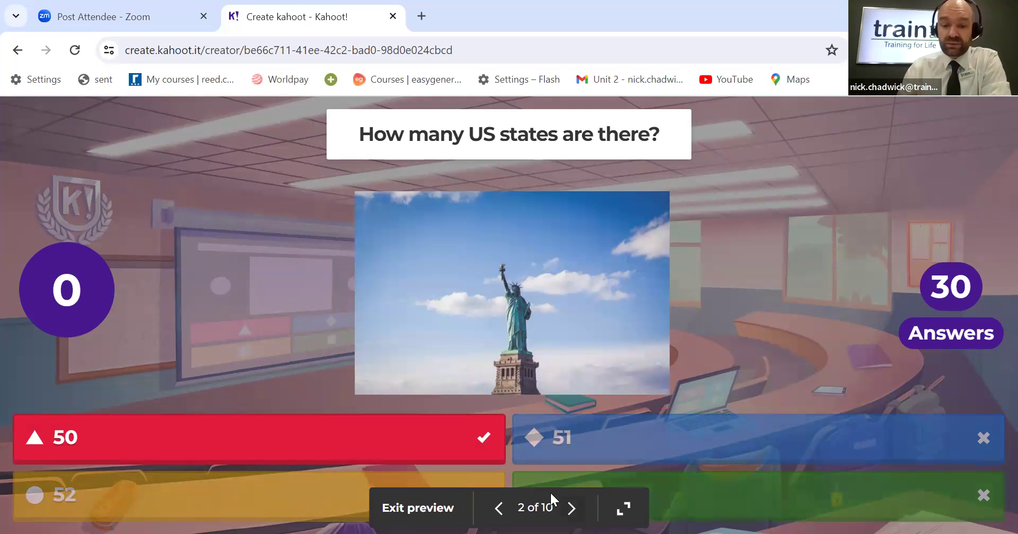
pyautogui.click(571, 508)
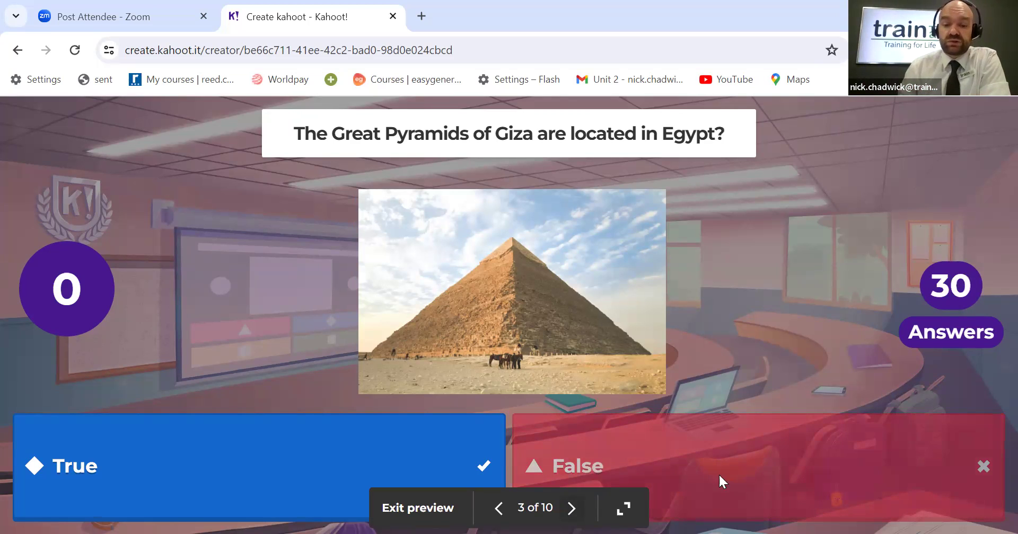
pyautogui.click(574, 512)
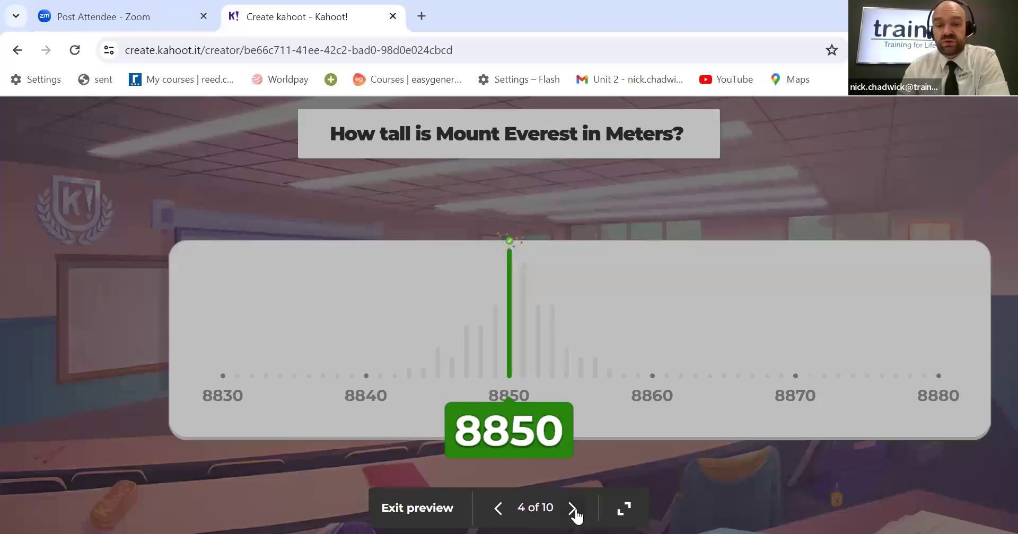
pyautogui.click(572, 509)
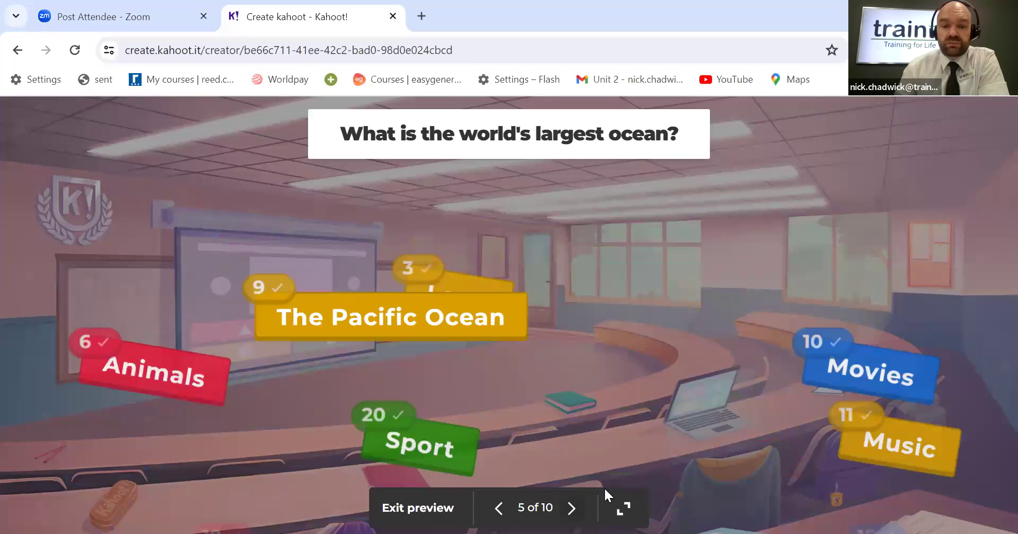
pyautogui.click(569, 508)
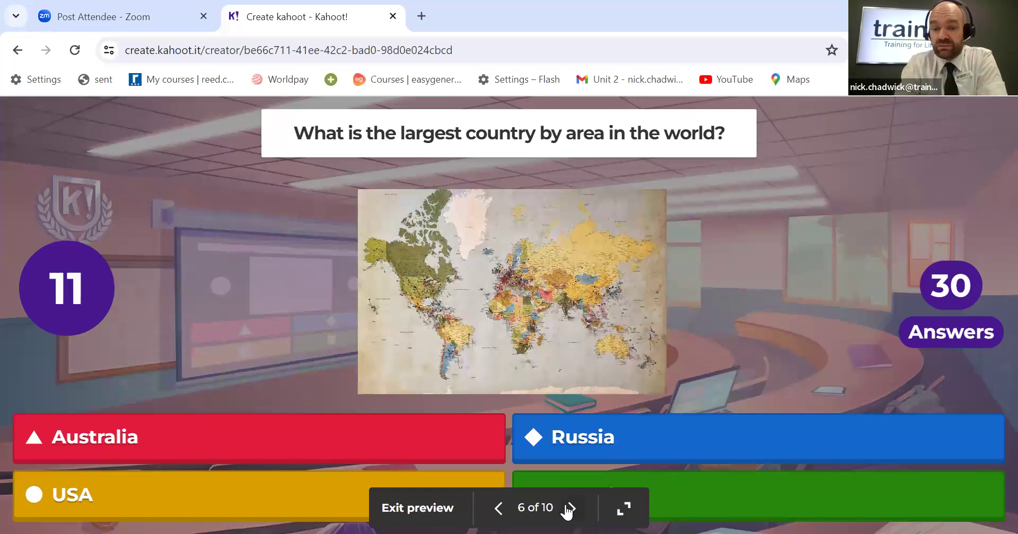
pyautogui.click(569, 509)
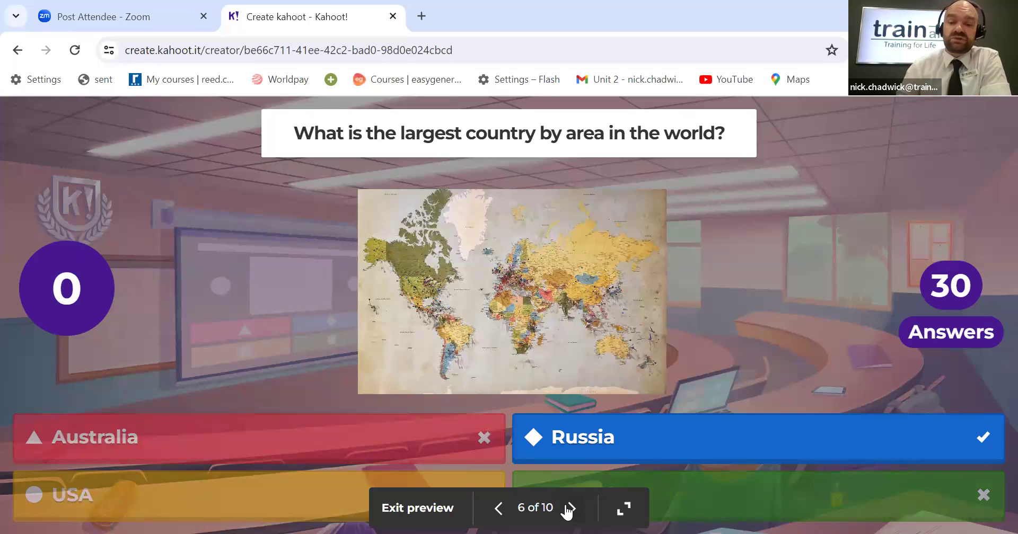
pyautogui.click(571, 510)
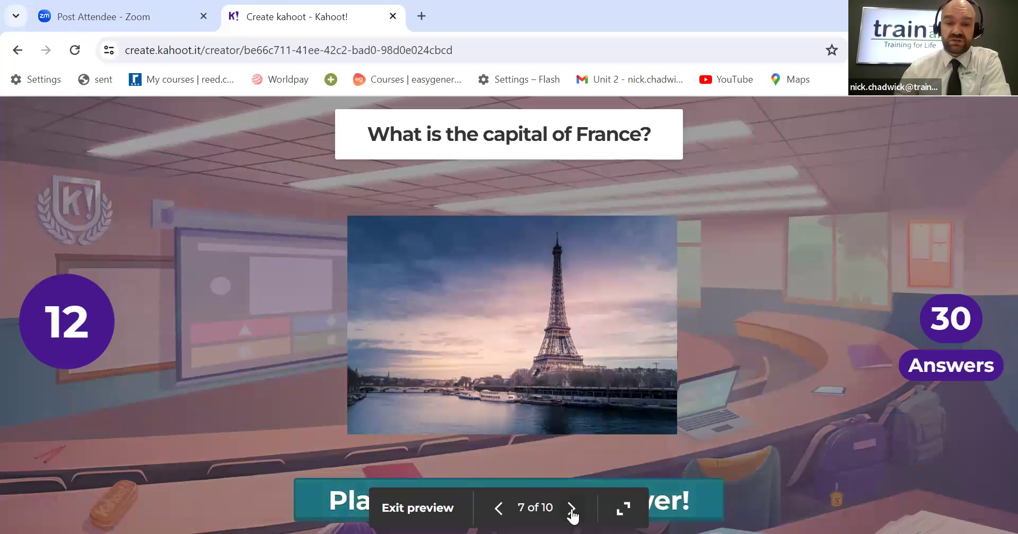
pyautogui.click(571, 510)
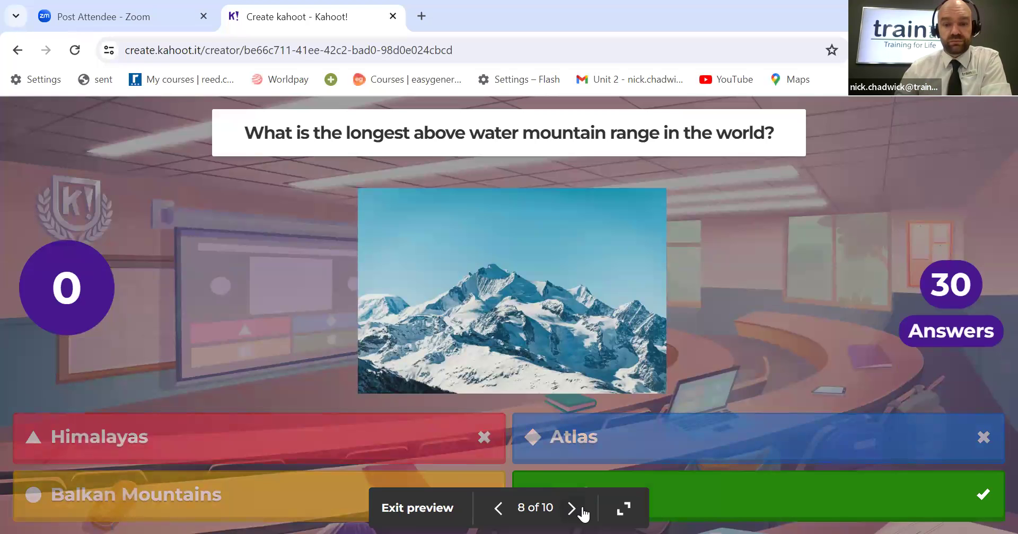
pyautogui.click(583, 510)
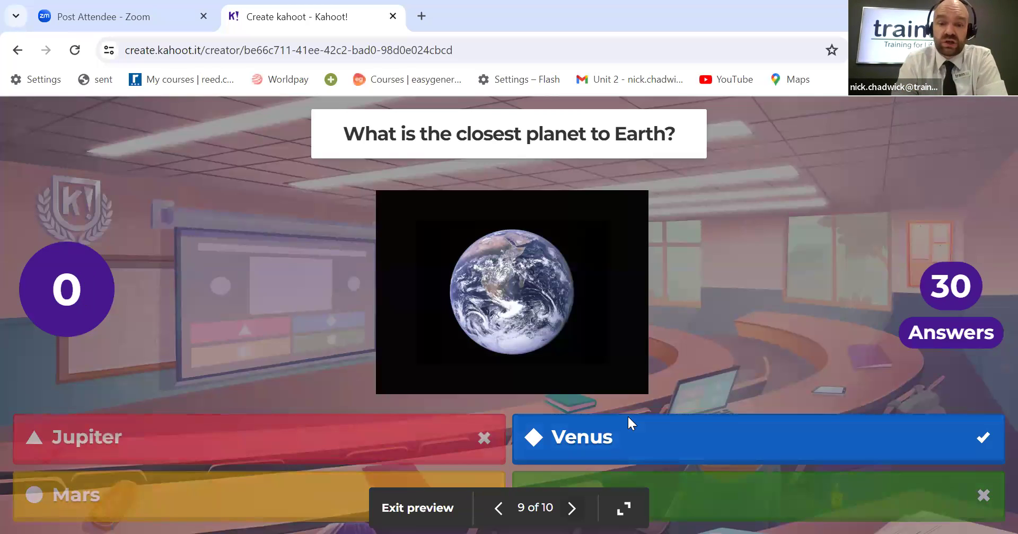
pyautogui.click(572, 509)
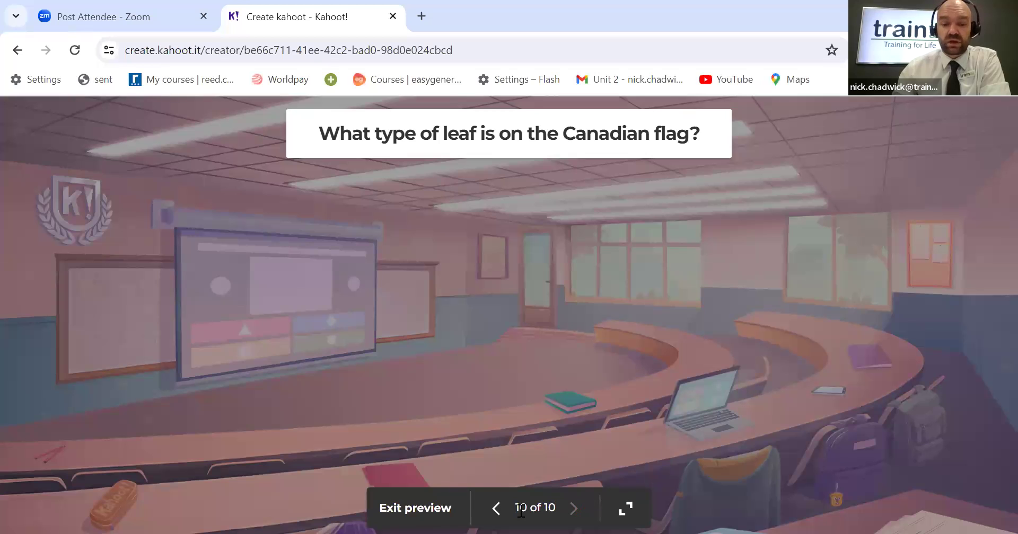
pyautogui.click(423, 510)
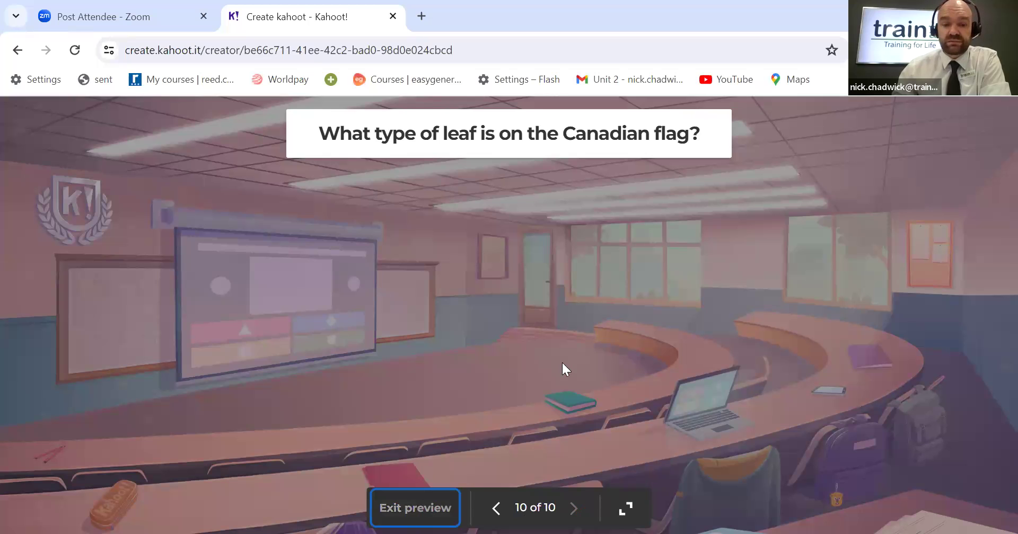
pyautogui.click(424, 501)
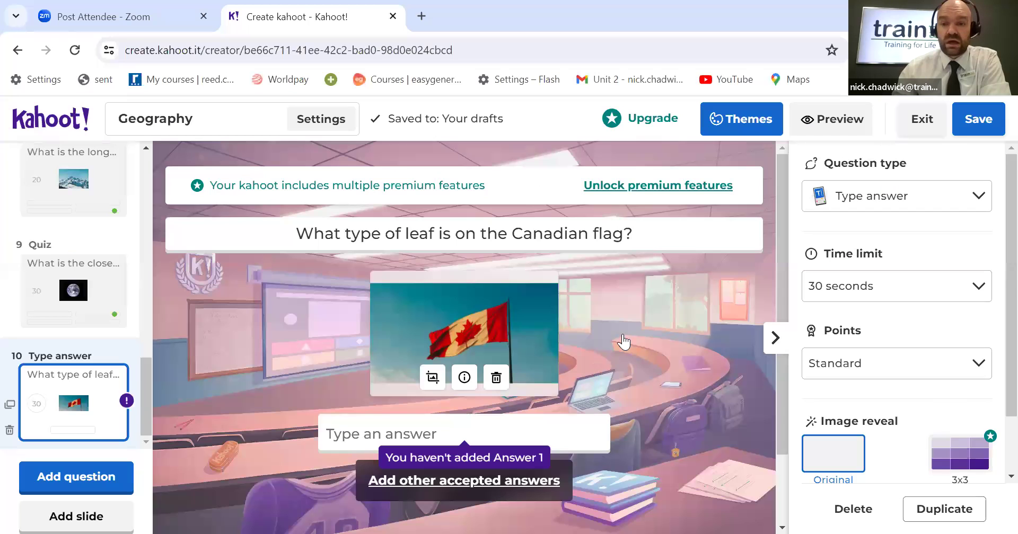
# Step: Try to save the kahoot, go to the incomplete Canadian flag question from the fix list, and enter "Maple" as its answer
pyautogui.click(970, 130)
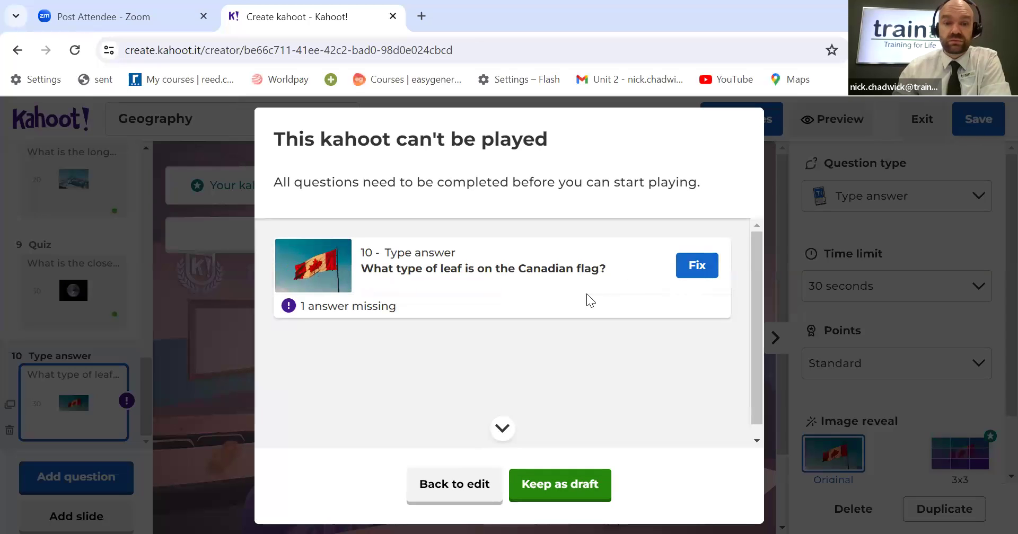
pyautogui.click(698, 265)
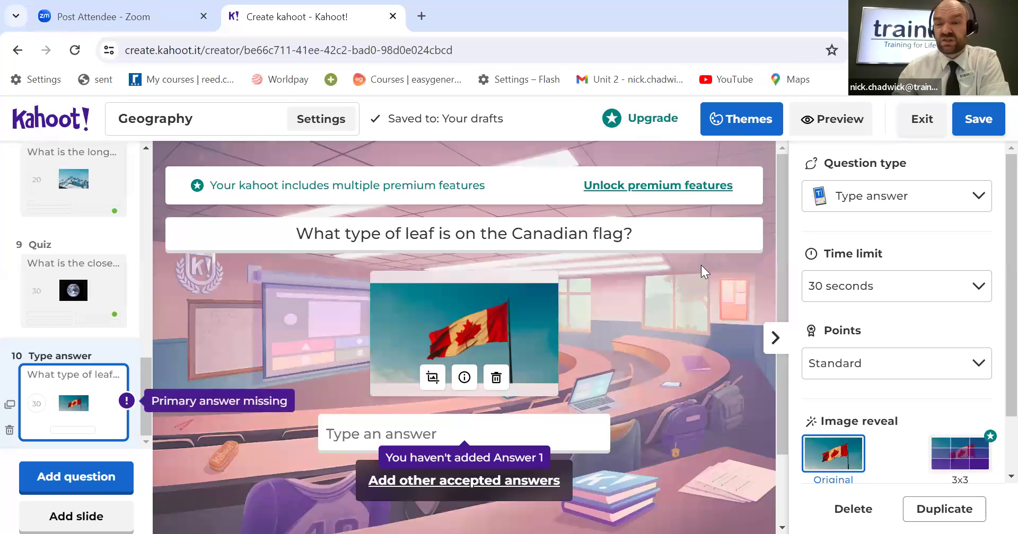
pyautogui.click(510, 424)
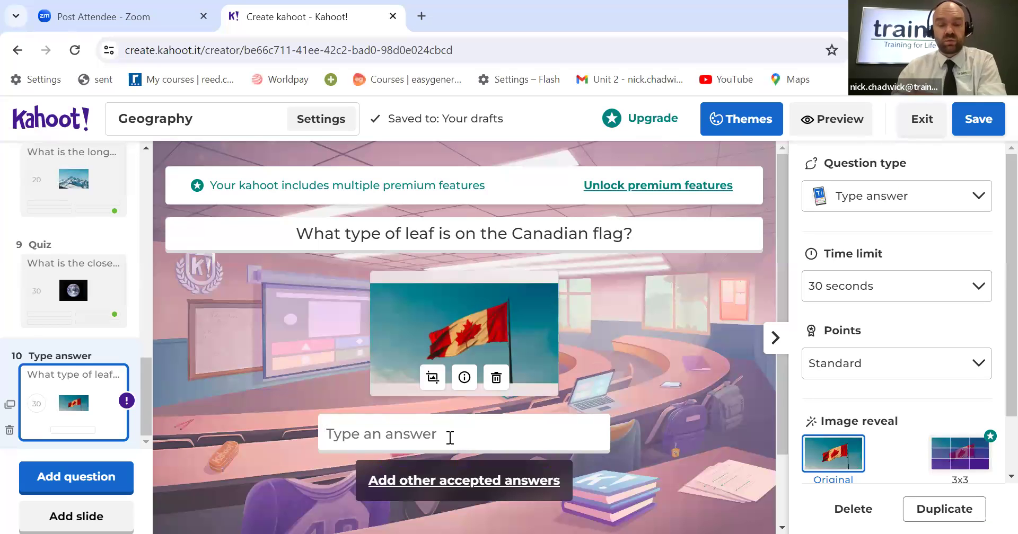
pyautogui.scroll(-2, 382, 427)
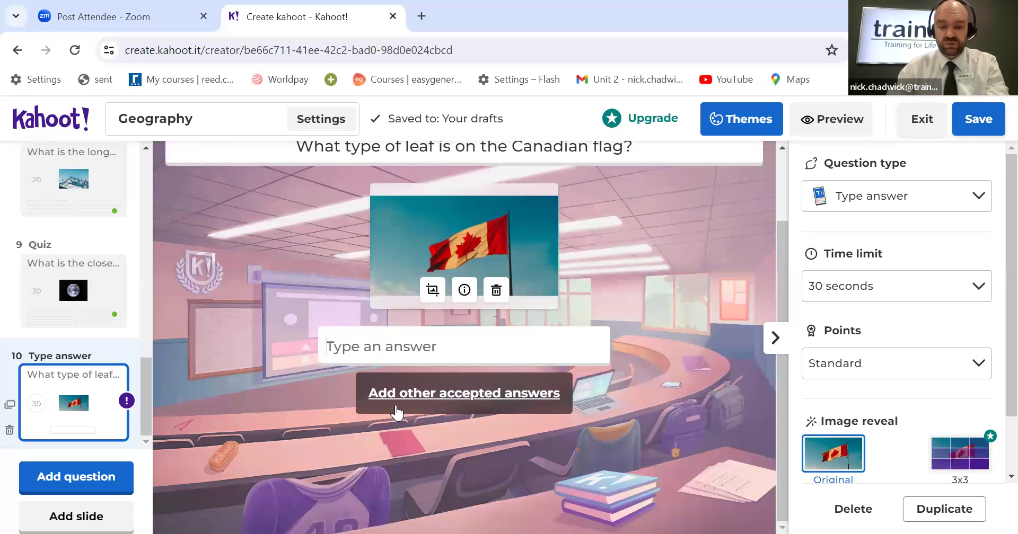
pyautogui.write('Maple')
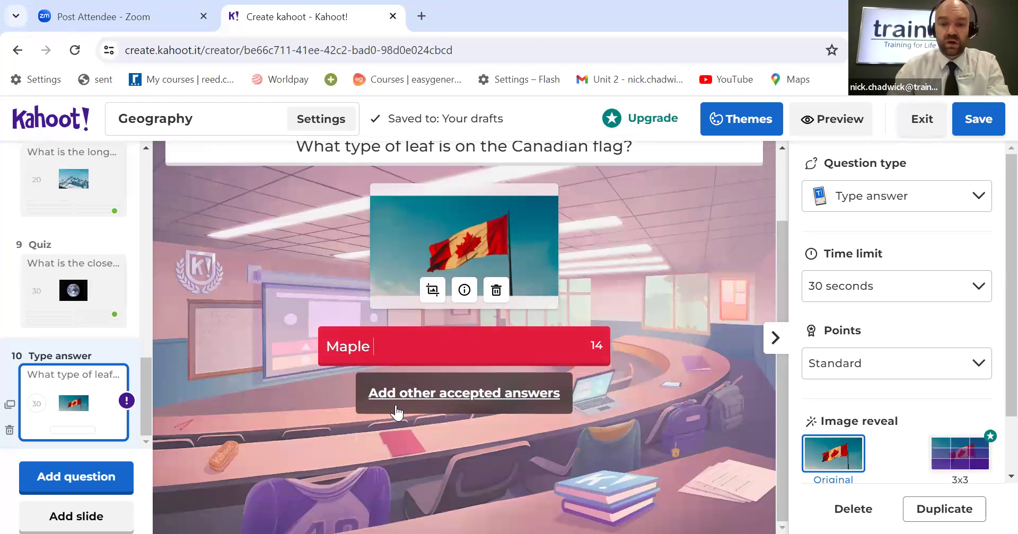
pyautogui.click(644, 351)
pyautogui.click(577, 347)
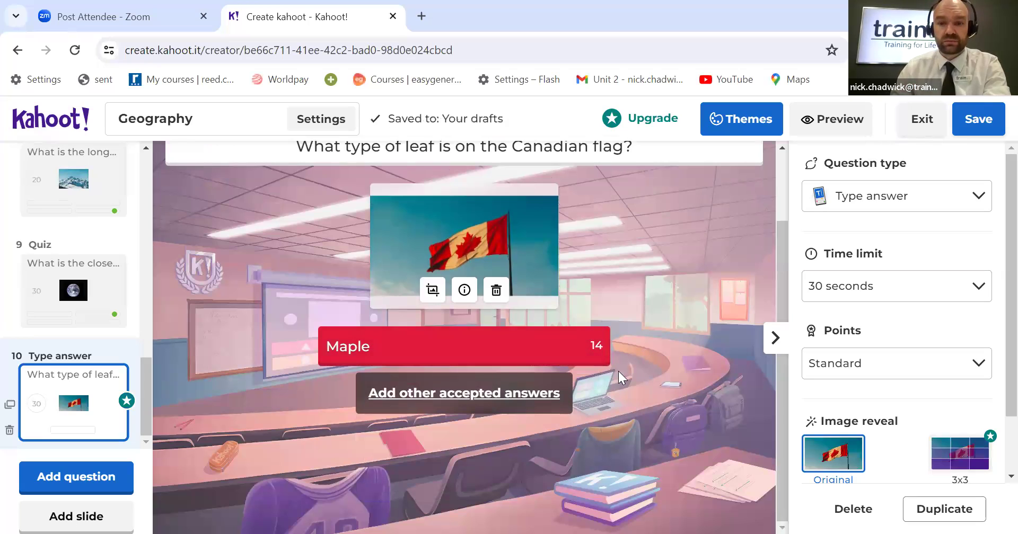
# Step: Go back to the first question with the river image and save the Geography kahoot as a draft
pyautogui.scroll(7, 149, 409)
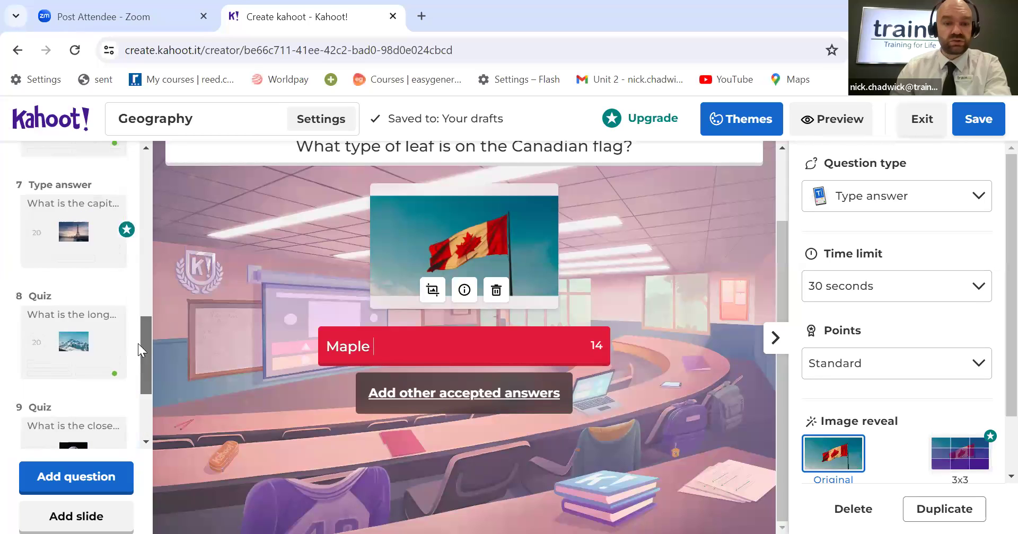
pyautogui.click(101, 263)
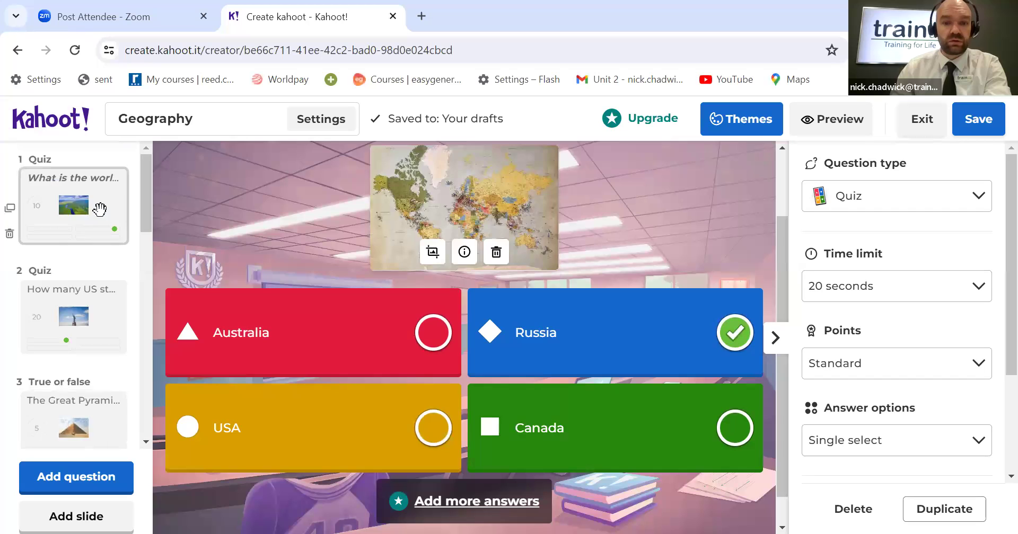
pyautogui.click(100, 208)
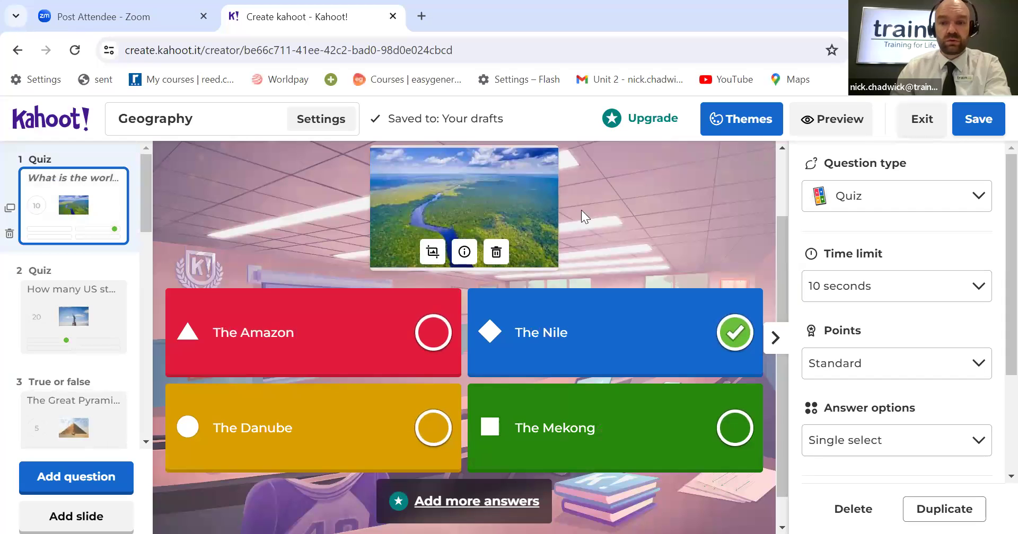
pyautogui.click(983, 129)
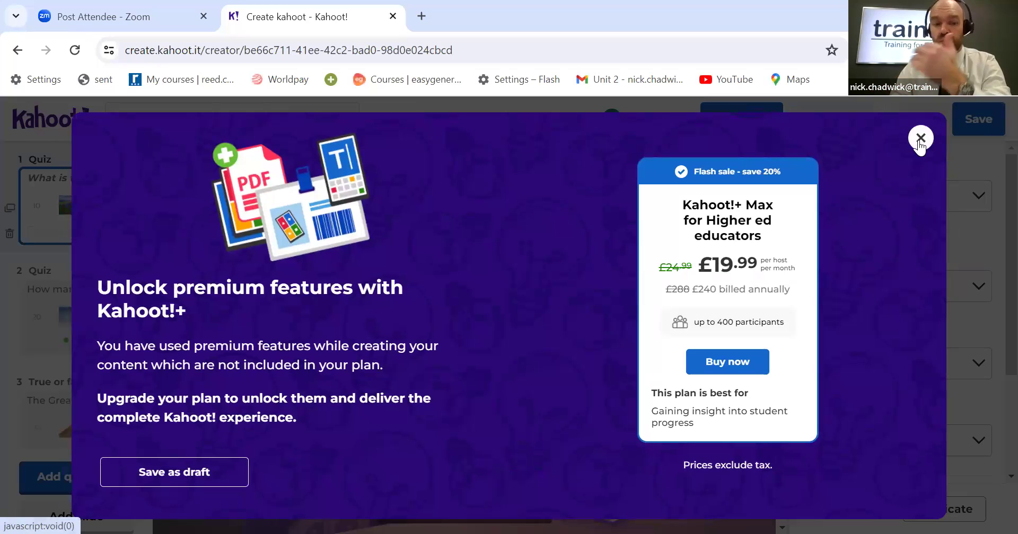
pyautogui.click(203, 480)
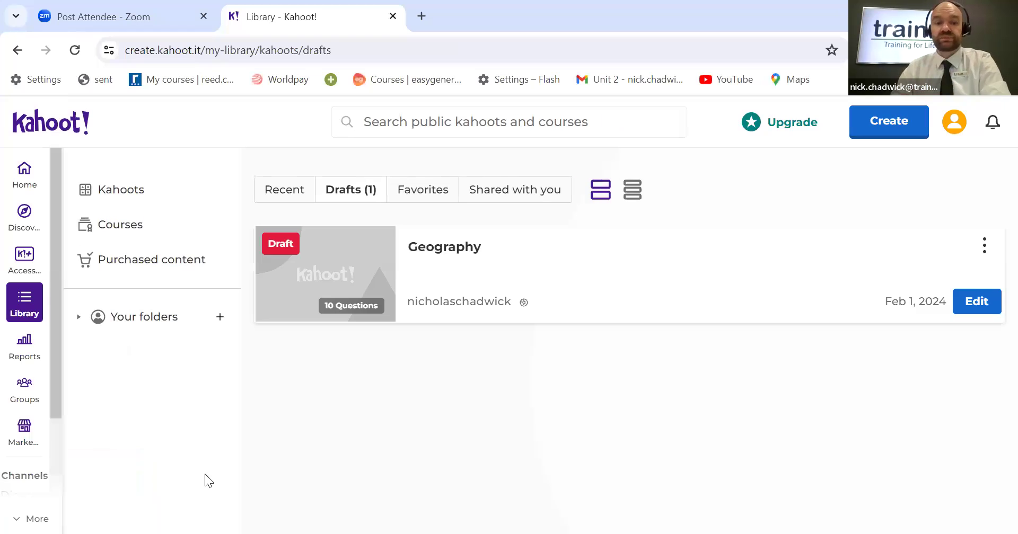